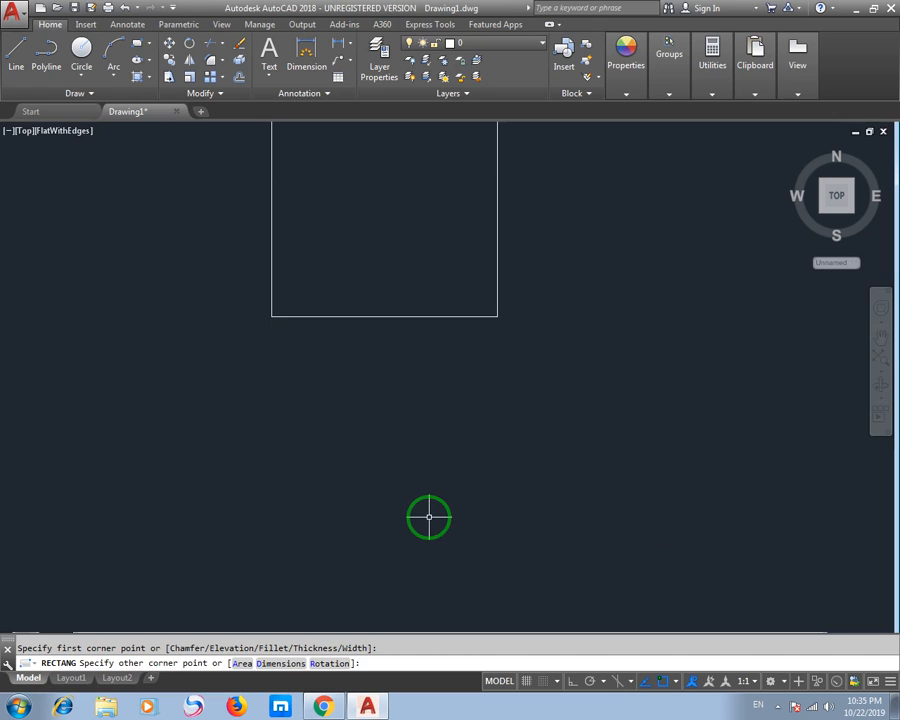
Step: Offset the square 9 inches outward to form the outer wall outline
key("Escape")
middle_click_drag(392, 312, 449, 417)
scroll(448, 378, "up", 2)
middle_click_drag(447, 315, 382, 467)
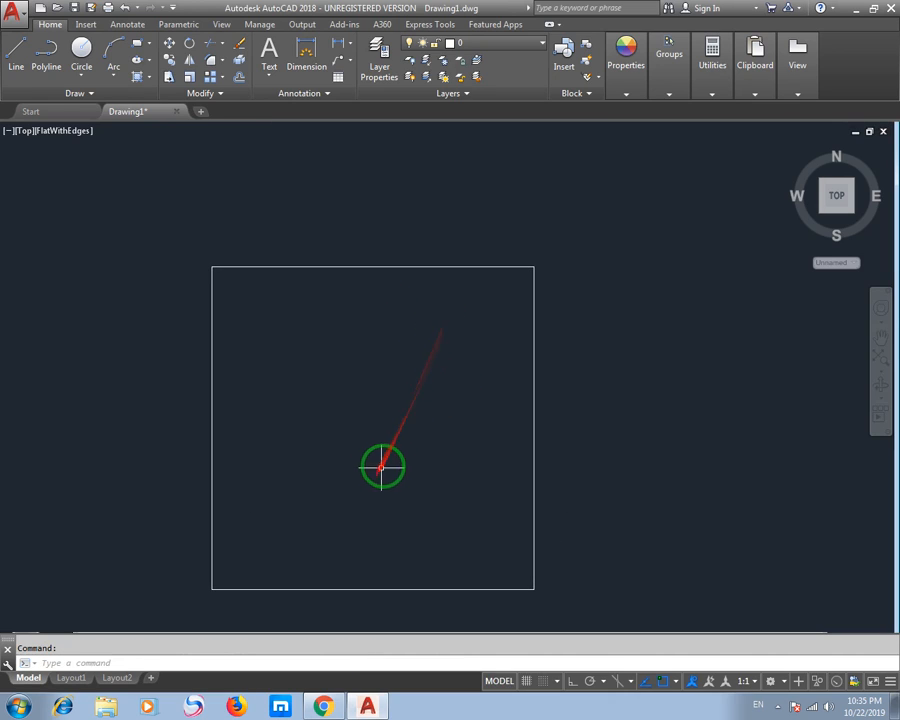
key("Return")
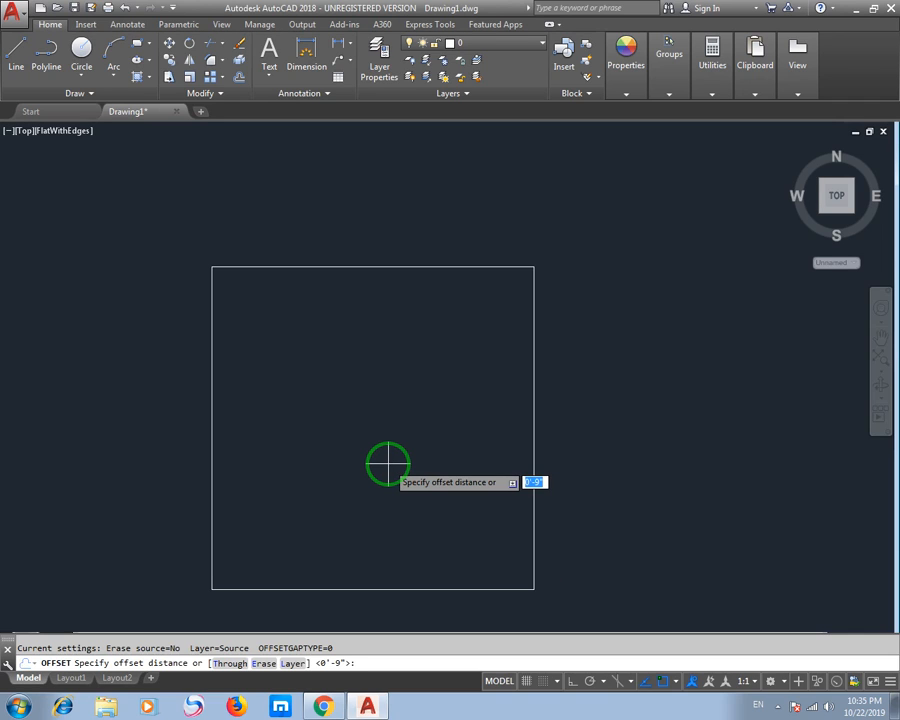
type("9")
key("Return")
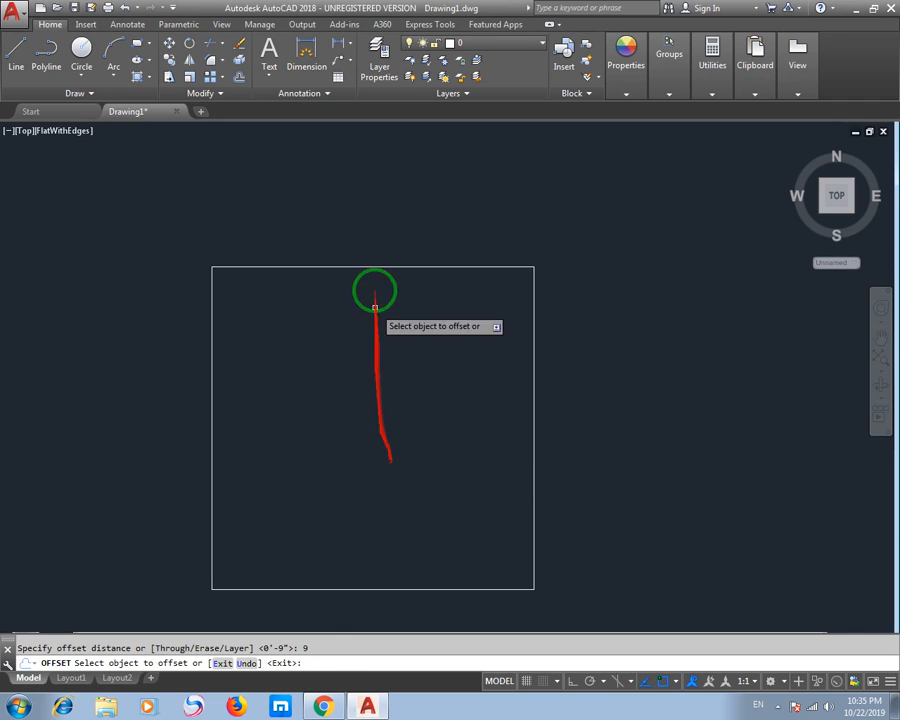
left_click(371, 266)
left_click(372, 236)
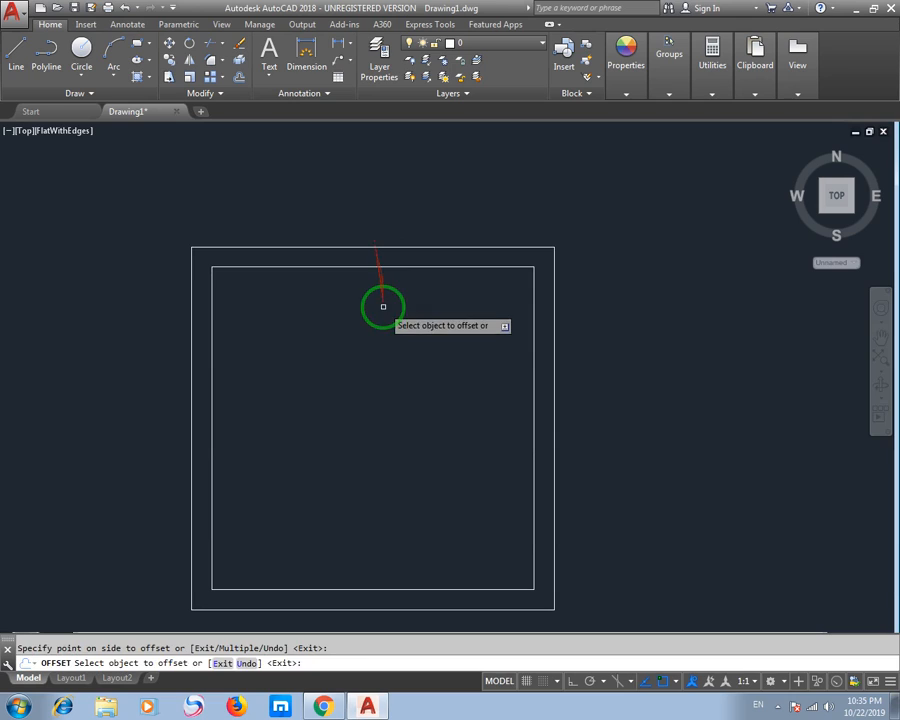
key("Escape")
middle_click_drag(374, 363, 402, 327)
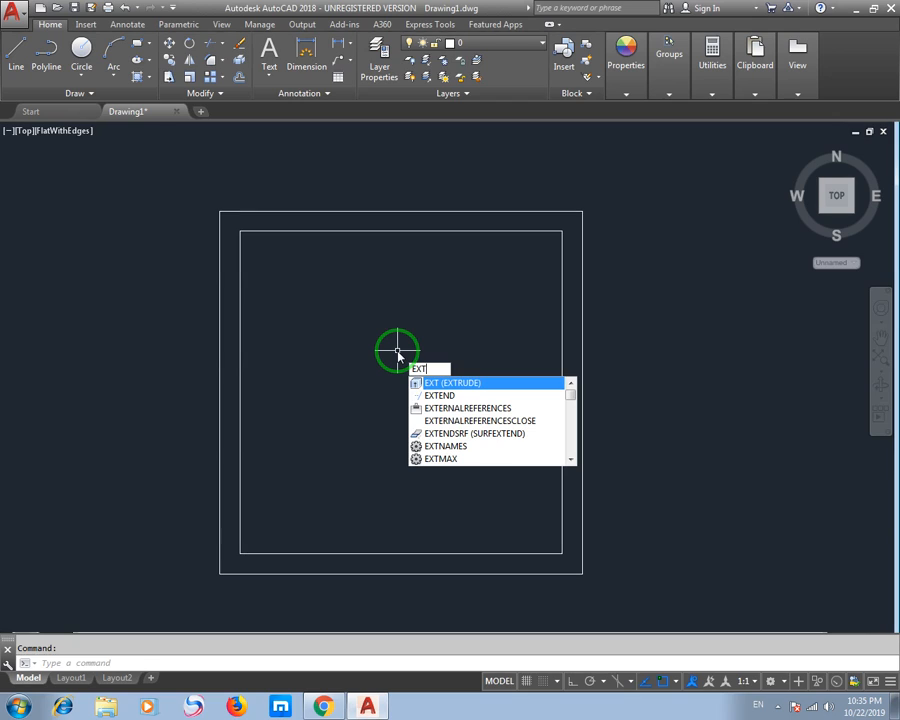
Step: Explode the inner and outer squares into separate lines
key("BackSpace")
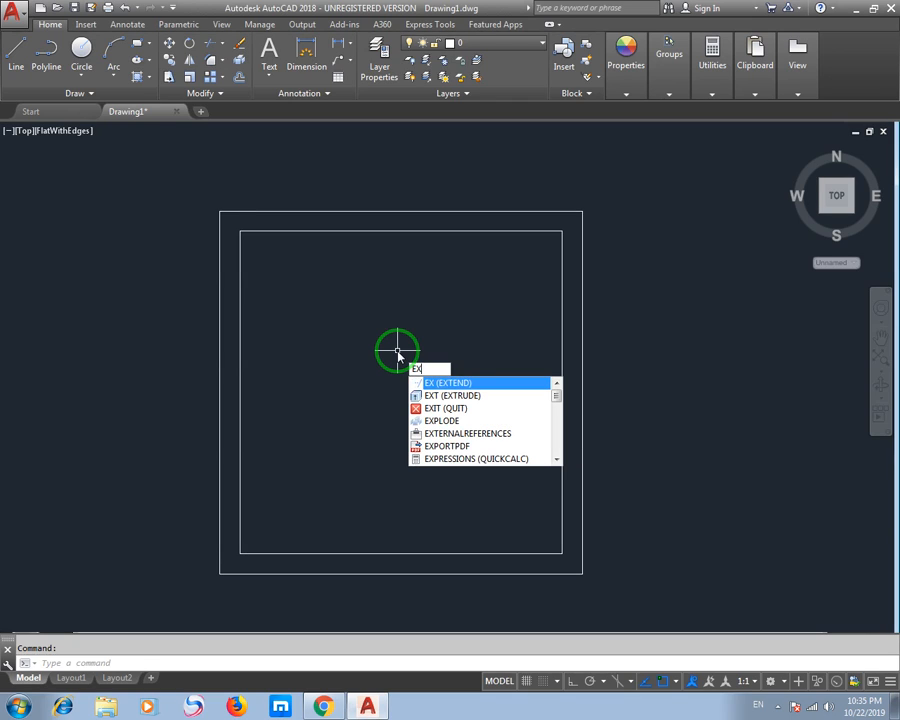
type("p")
key("BackSpace")
key("BackSpace")
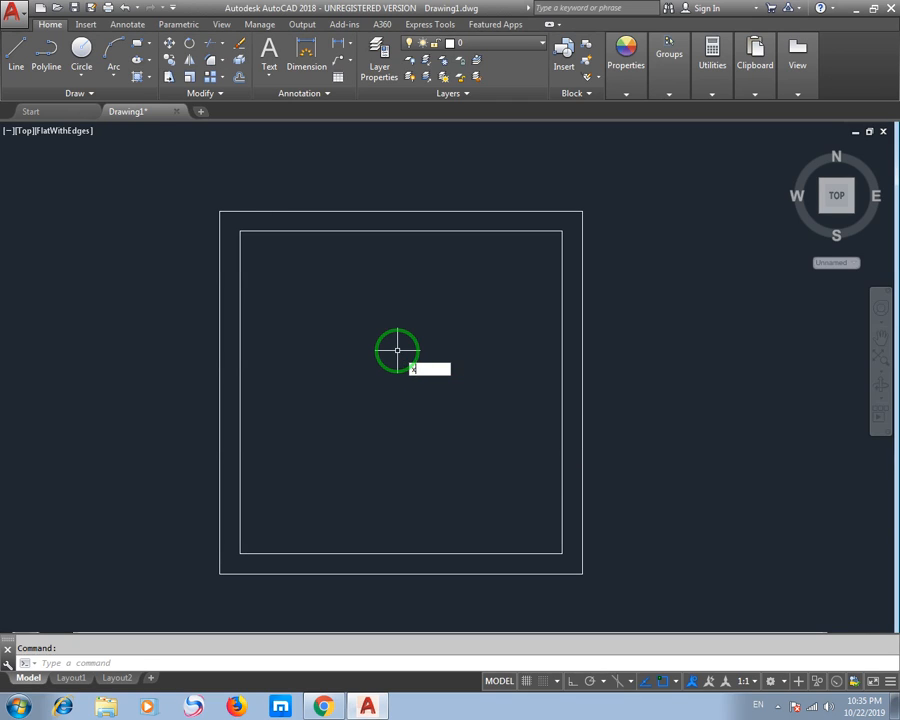
type("x")
key("Return")
mouse_move(400, 356)
left_mouse_down()
mouse_move(589, 231)
mouse_move(482, 318)
mouse_move(471, 304)
left_mouse_up()
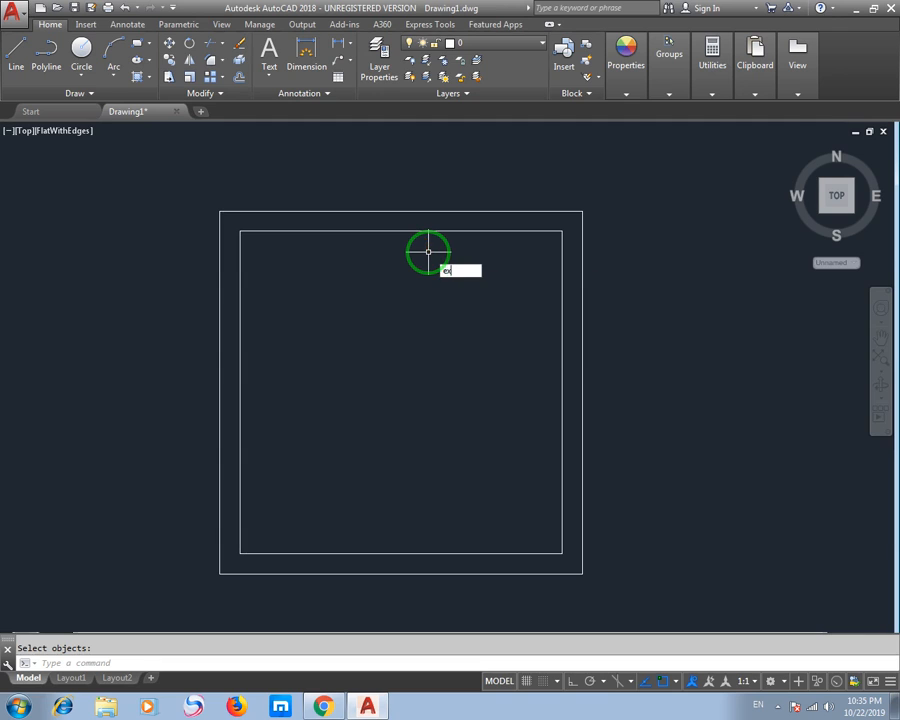
Step: Extend the inner top line to the outer left wall line and the inner bottom line to the outer right wall line
key("Return")
key("Return")
left_click(321, 230)
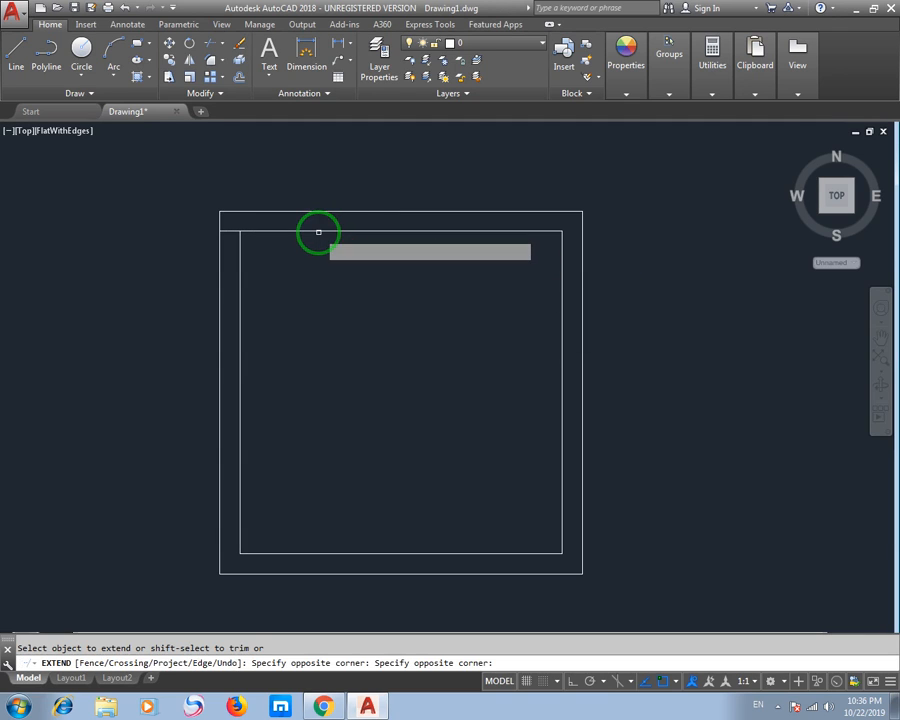
left_click(551, 553)
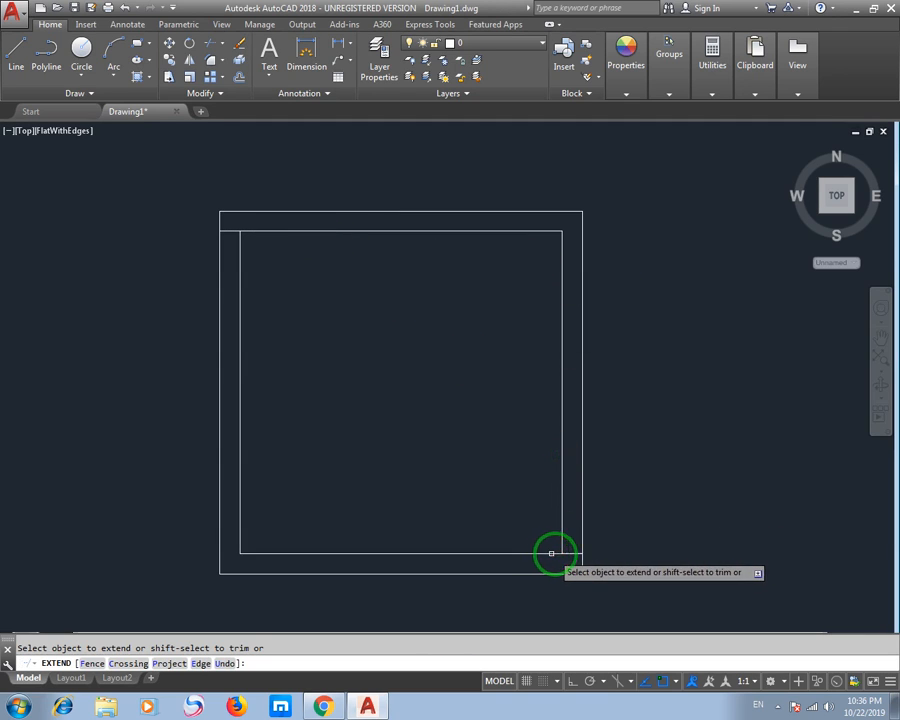
key("Escape")
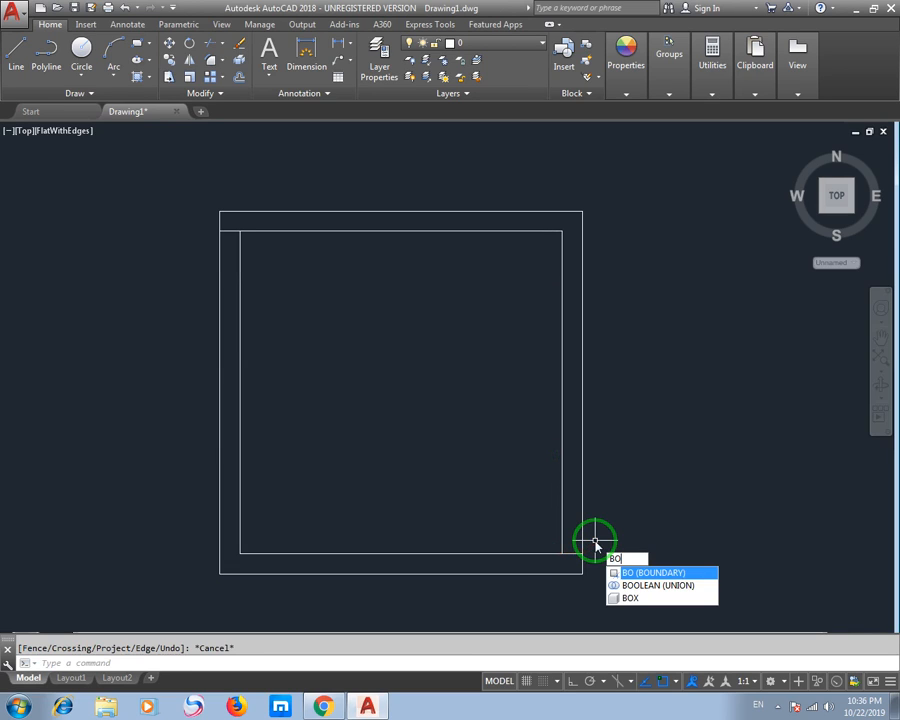
key("Return")
left_click(388, 434)
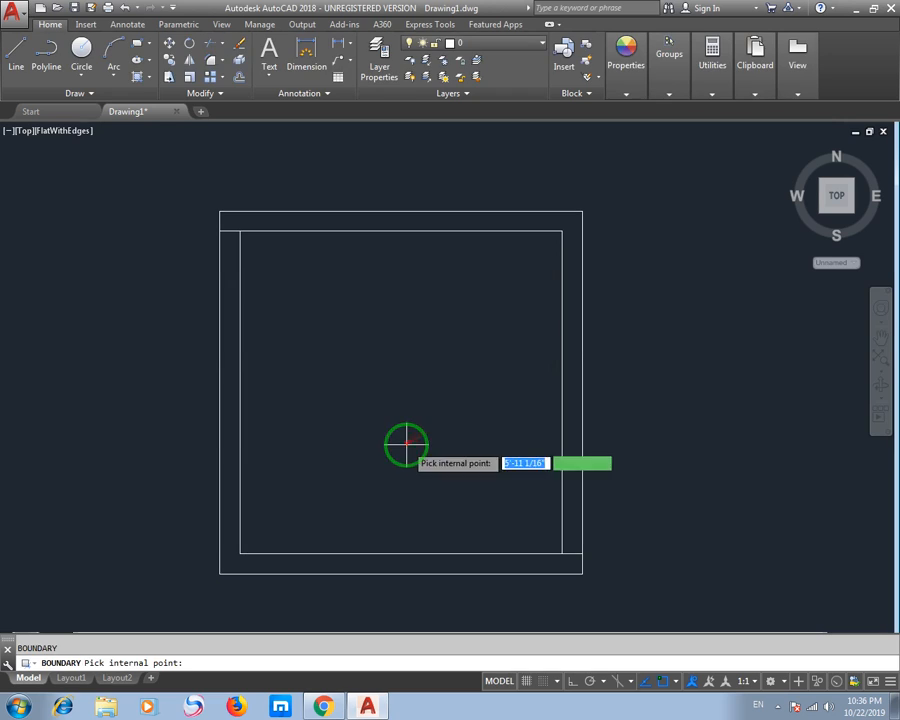
left_click(448, 216)
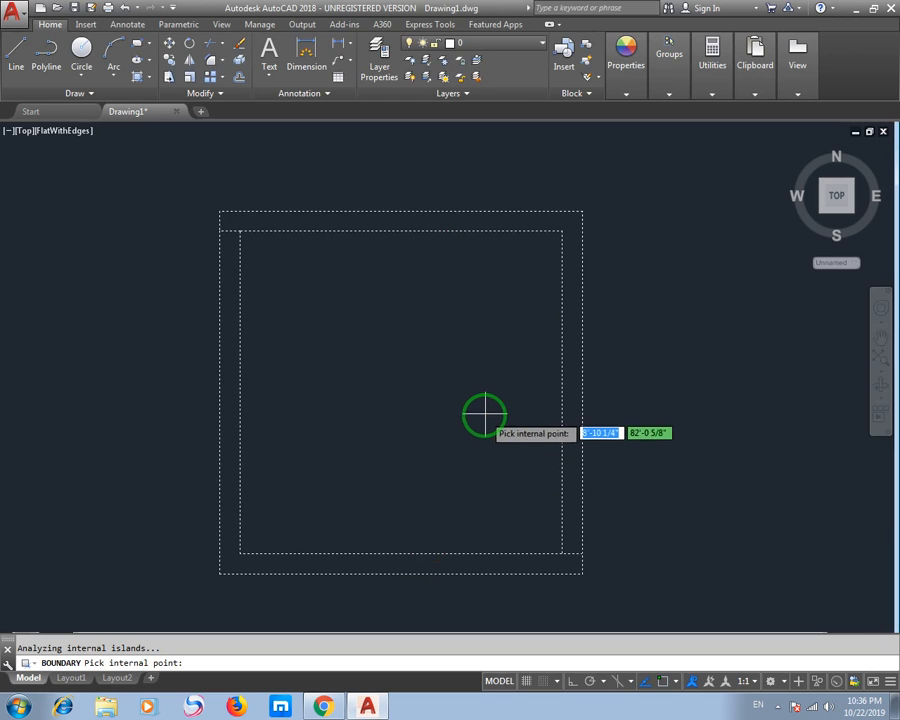
key("Escape")
middle_click_drag(412, 442, 588, 377)
scroll(585, 377, "down", 2)
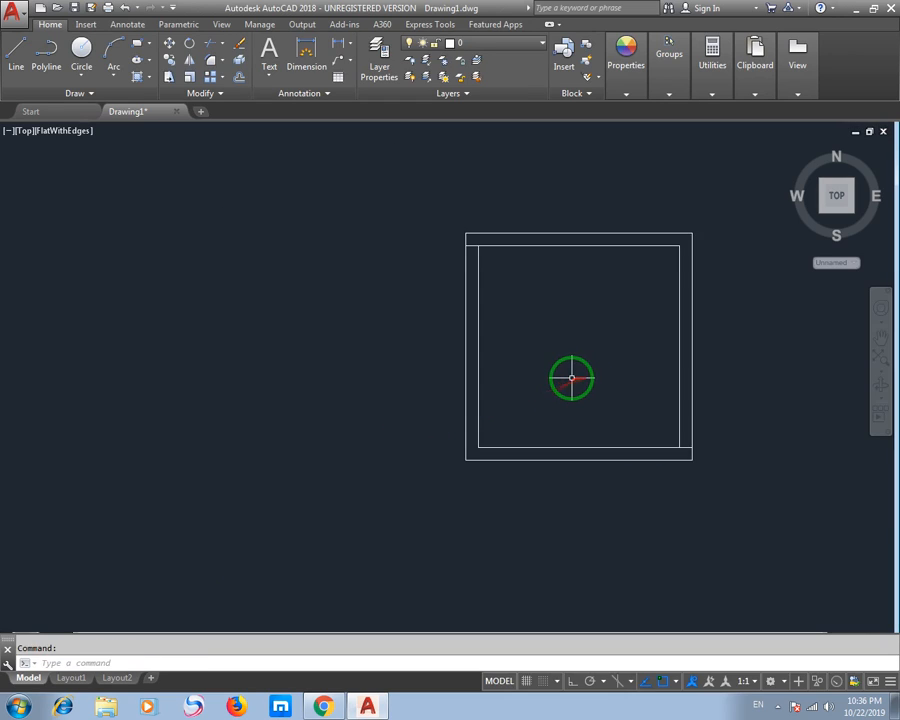
left_click(753, 211)
left_click(540, 554)
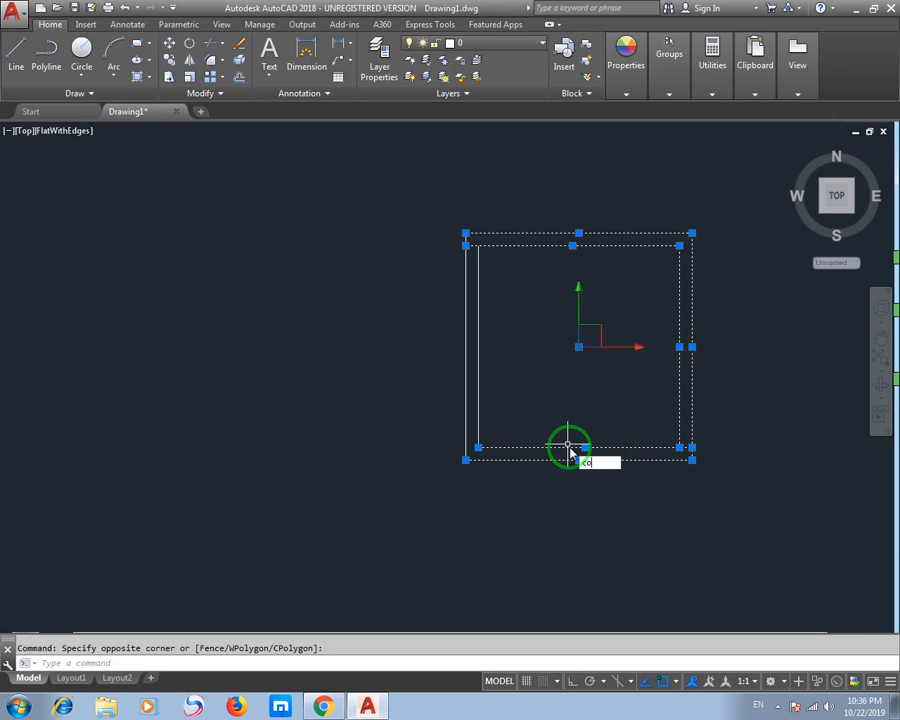
key("Return")
key("Escape")
Step: Copy the whole wall plan about 20 feet to the left, using its outer lower-left corner as the base point
left_click(736, 212)
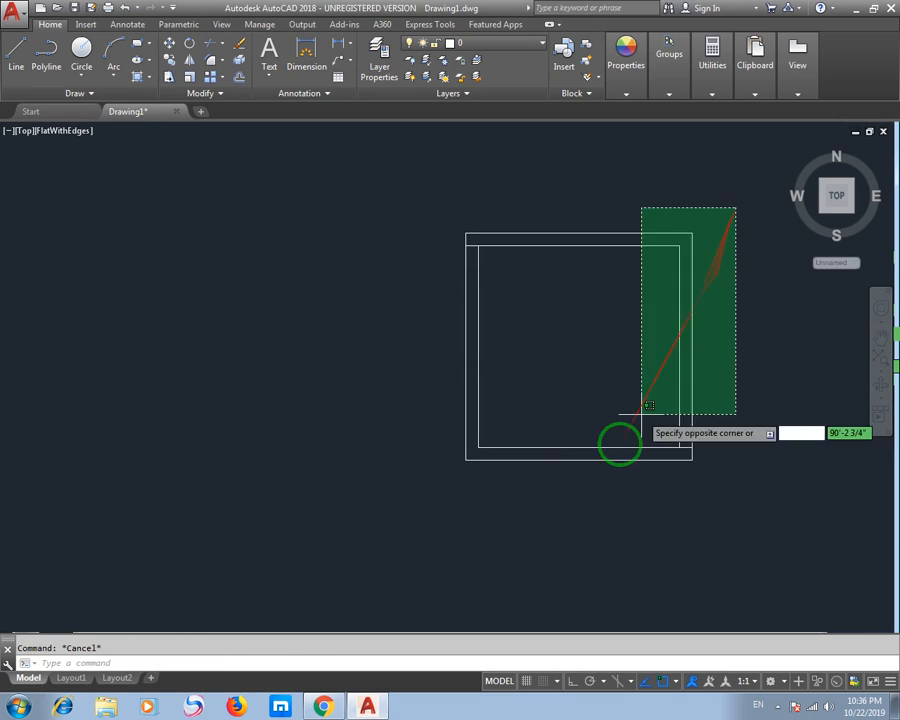
left_click(389, 524)
type("co")
key("Return")
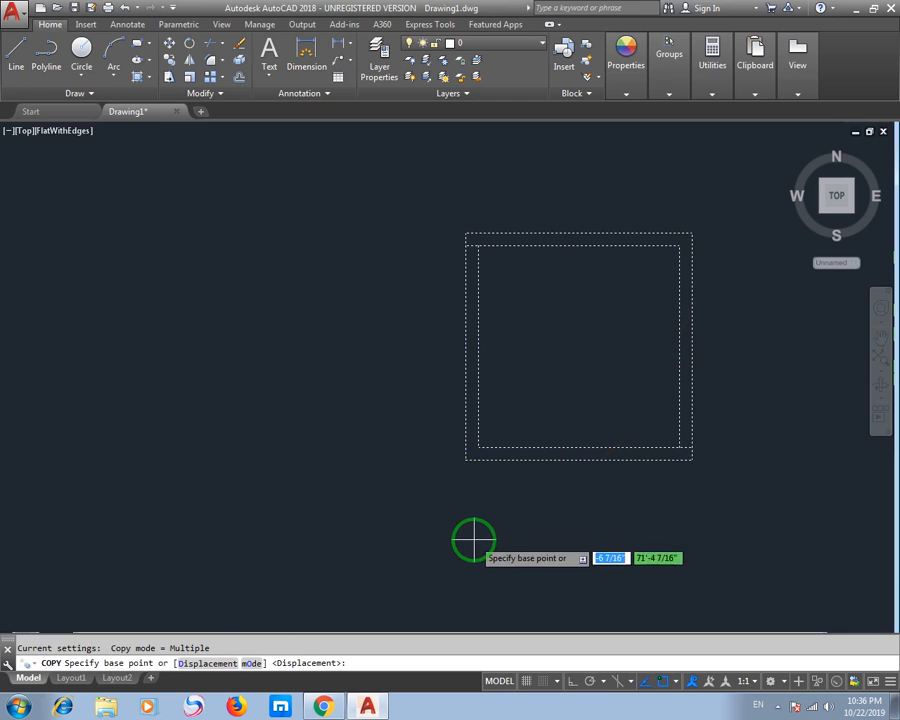
left_click(464, 459)
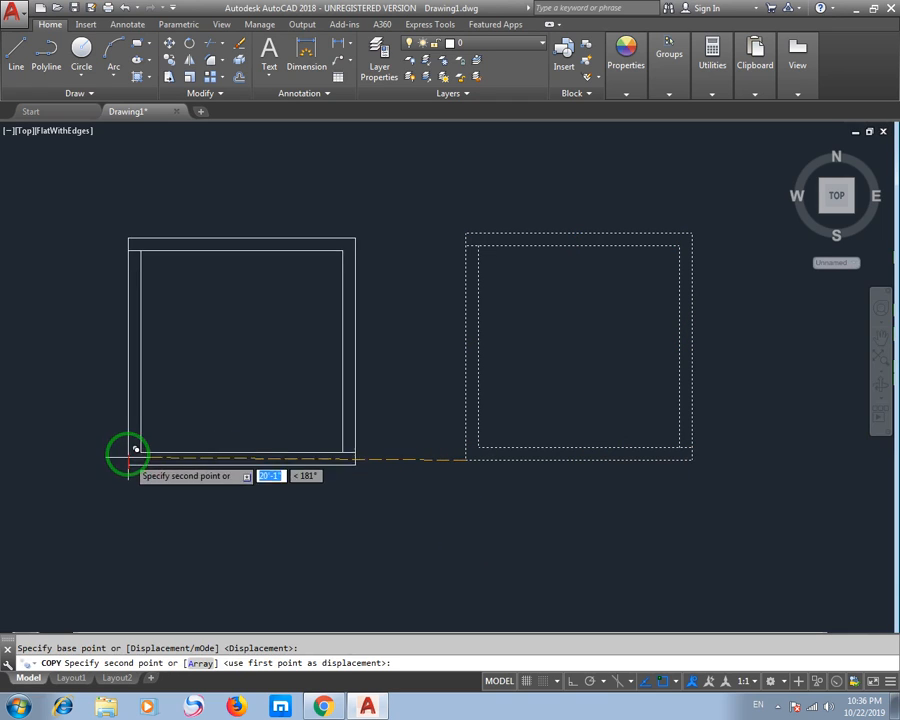
left_click(124, 458)
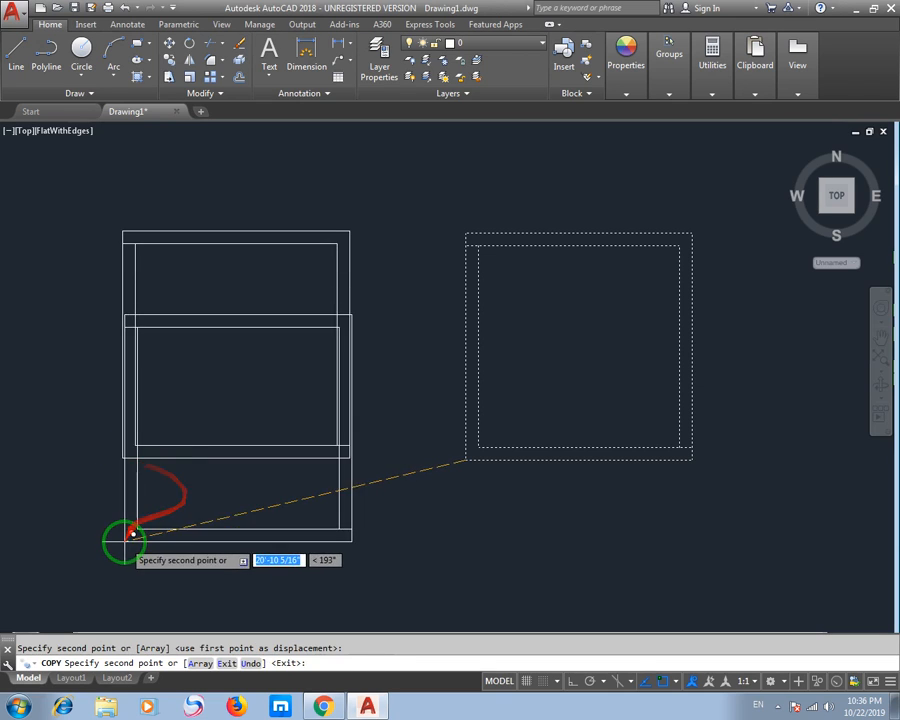
key("Escape")
key("Escape")
middle_click_drag(166, 500, 197, 521)
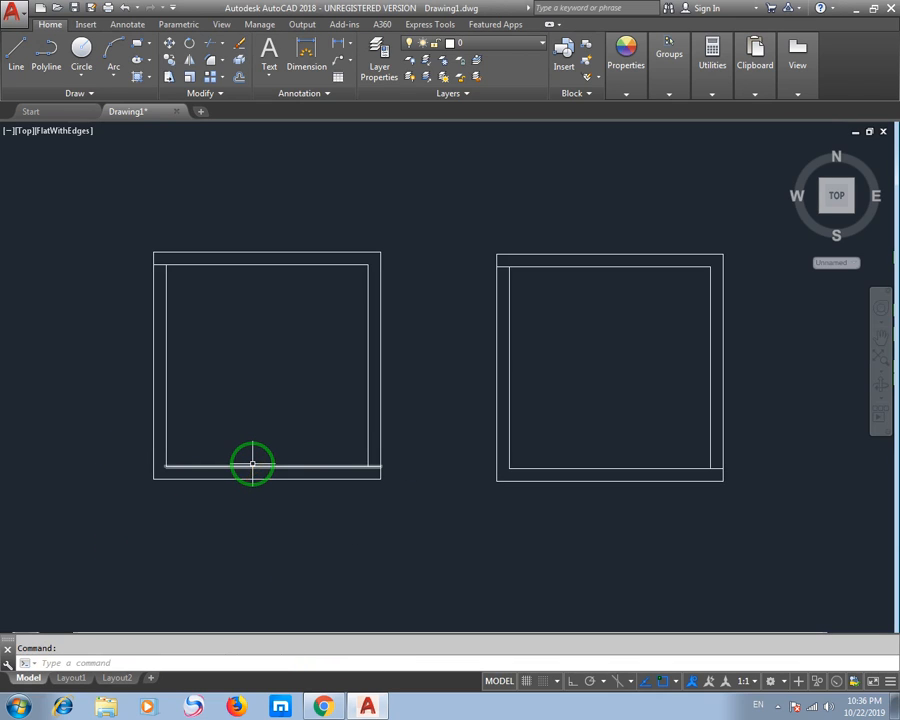
Step: Create boundary polylines from the two L-shaped wall regions of the copied plan
type("bo")
key("Return")
key("Return")
left_click(253, 259)
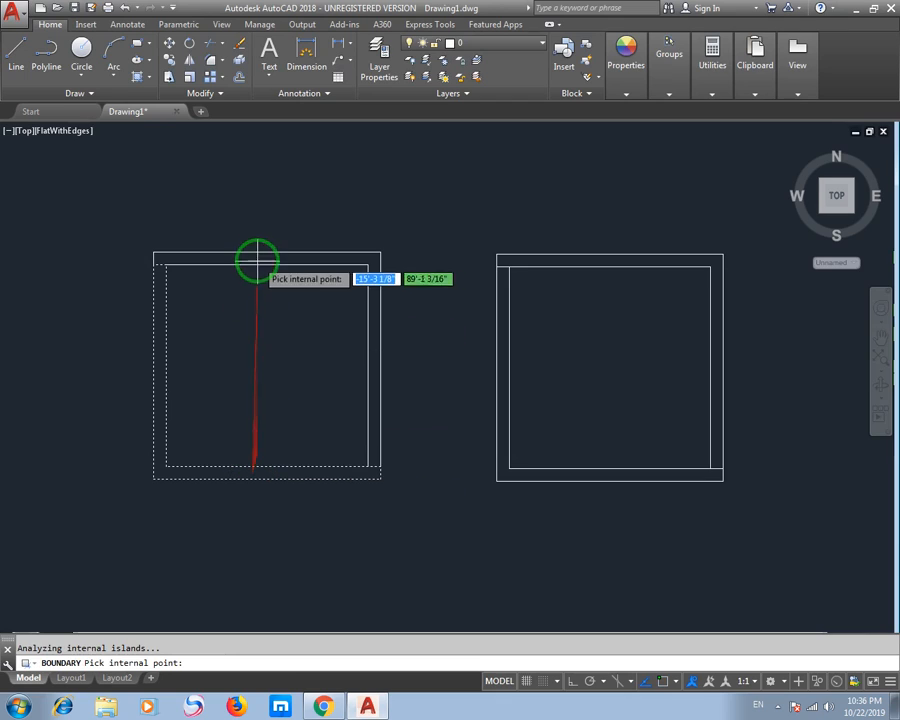
key("Return")
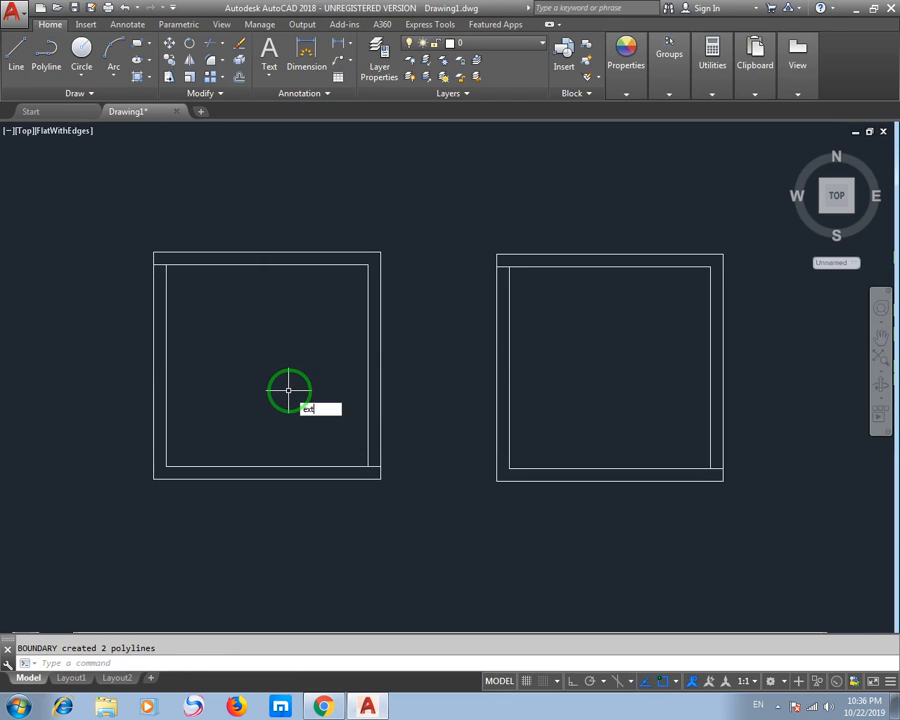
key("Escape")
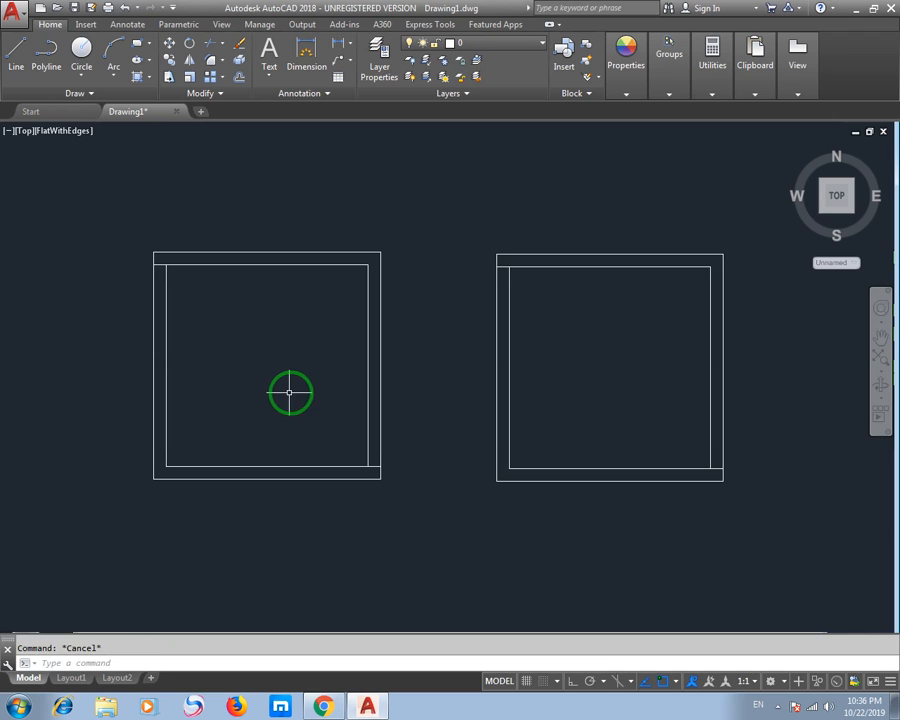
Step: Switch to the SW Isometric view and erase leftover exploded lines overlapping the copied plan's boundary polylines
left_click(23, 131)
left_click(70, 261)
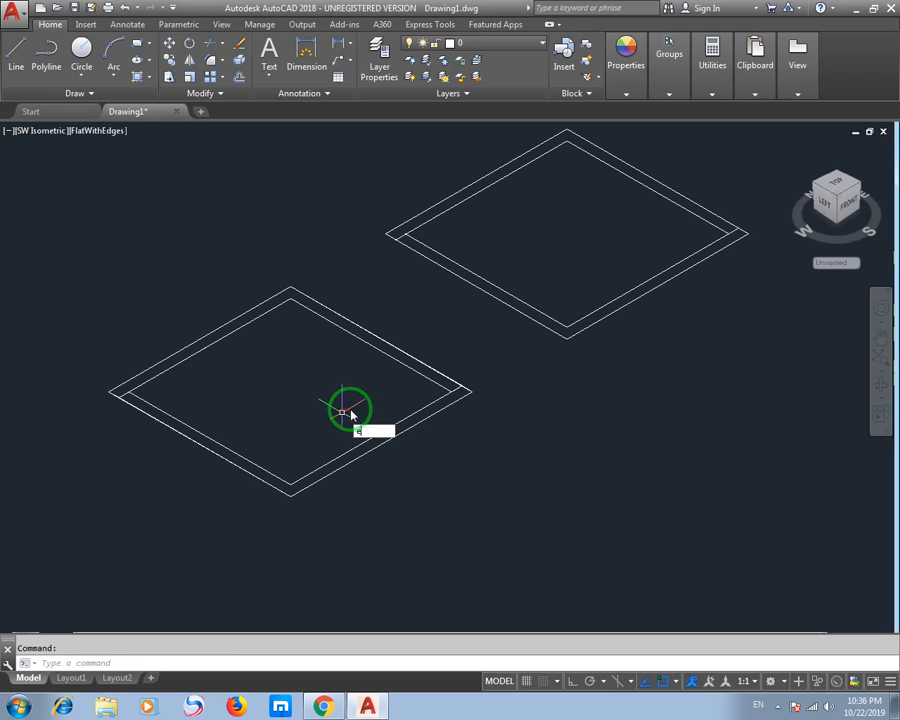
key("Return")
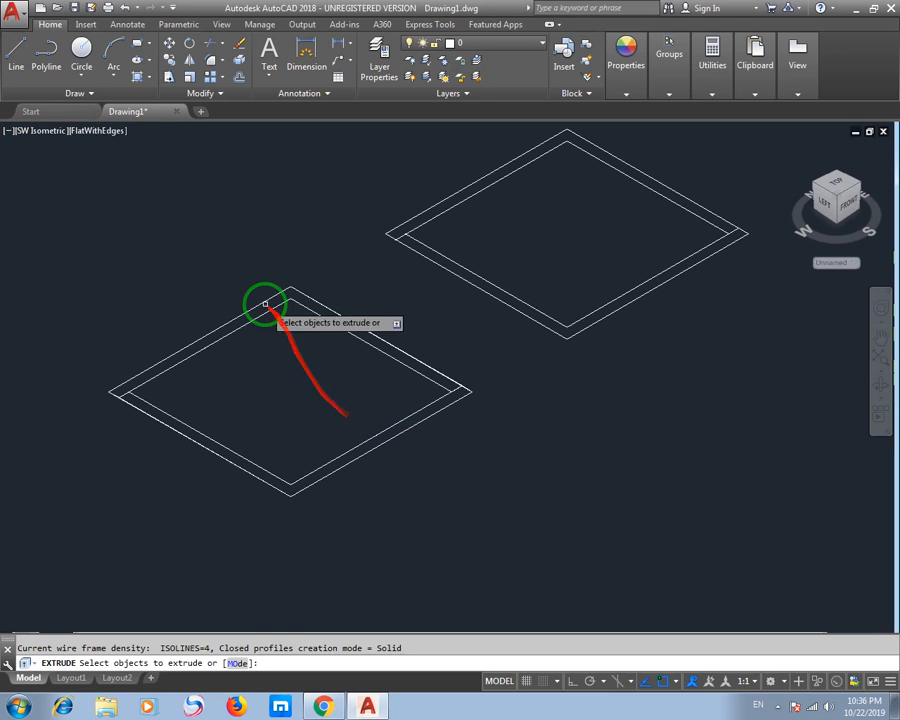
key("Escape")
left_click(324, 303)
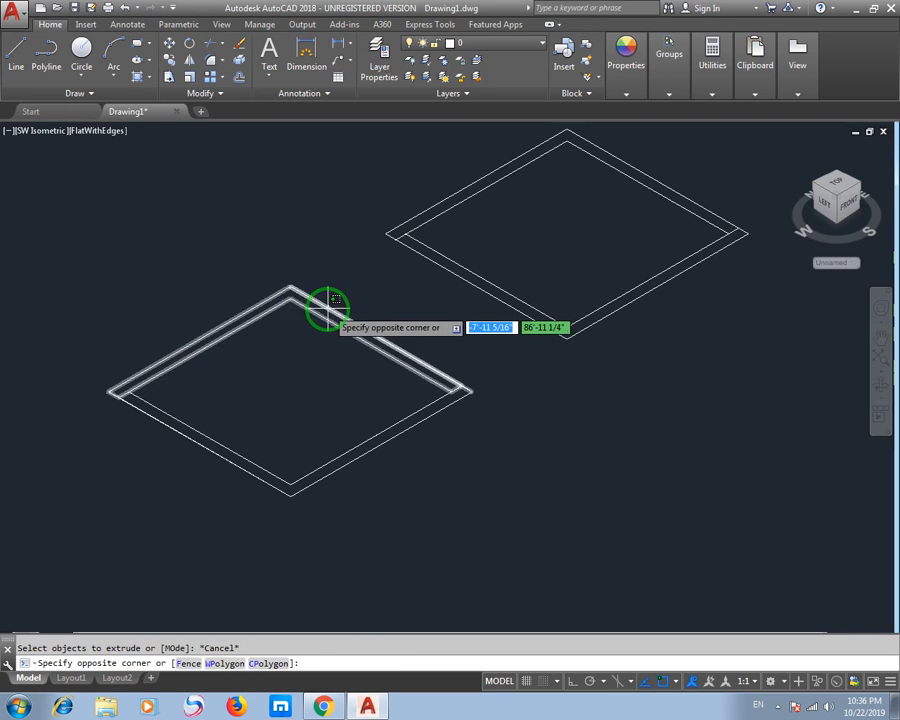
left_click(327, 308)
key("Escape")
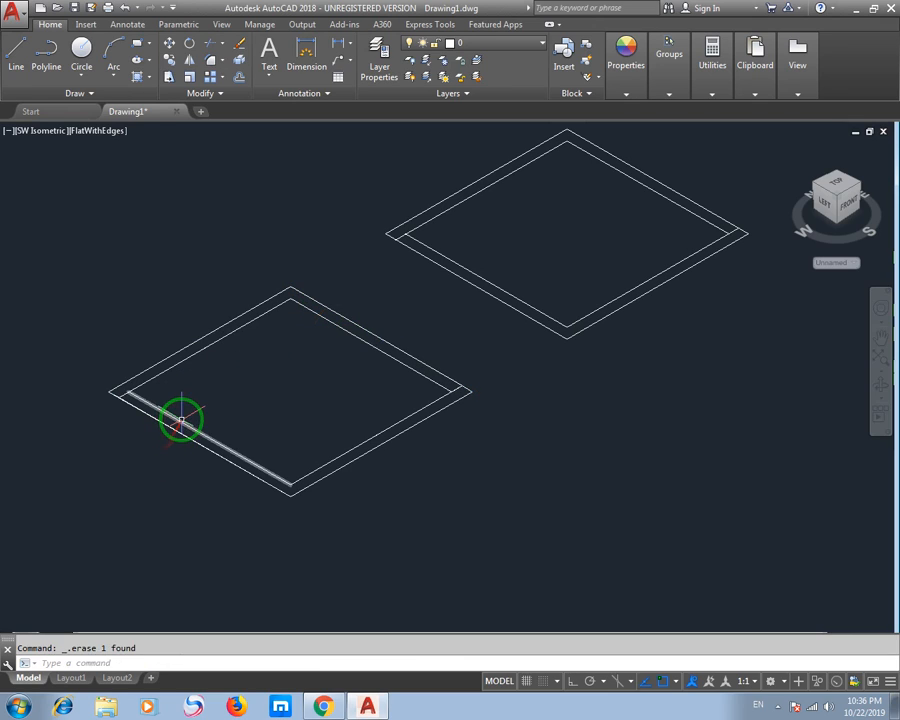
key("Delete")
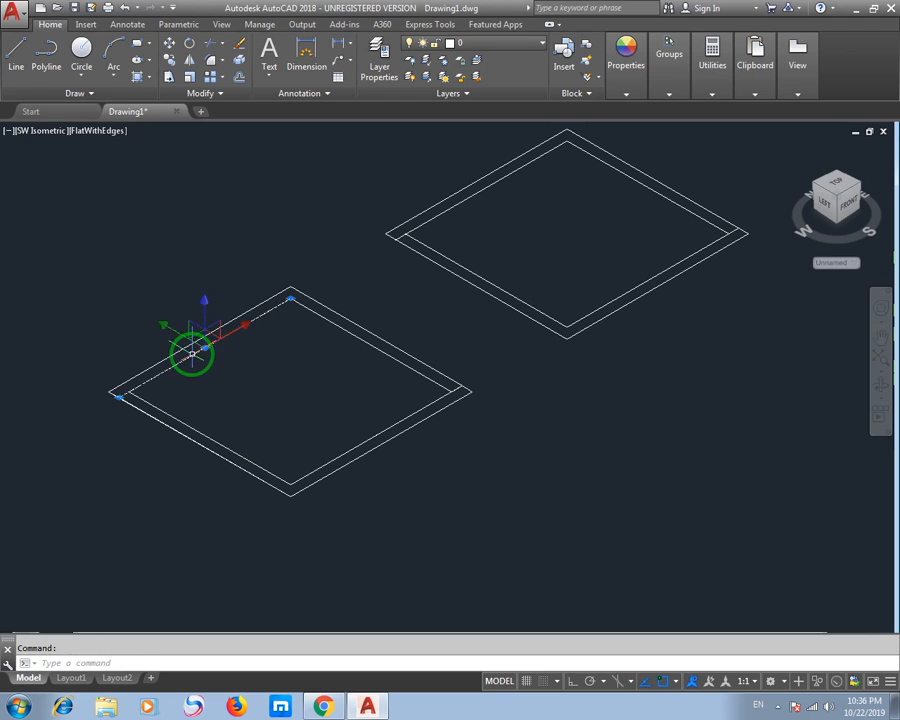
key("Delete")
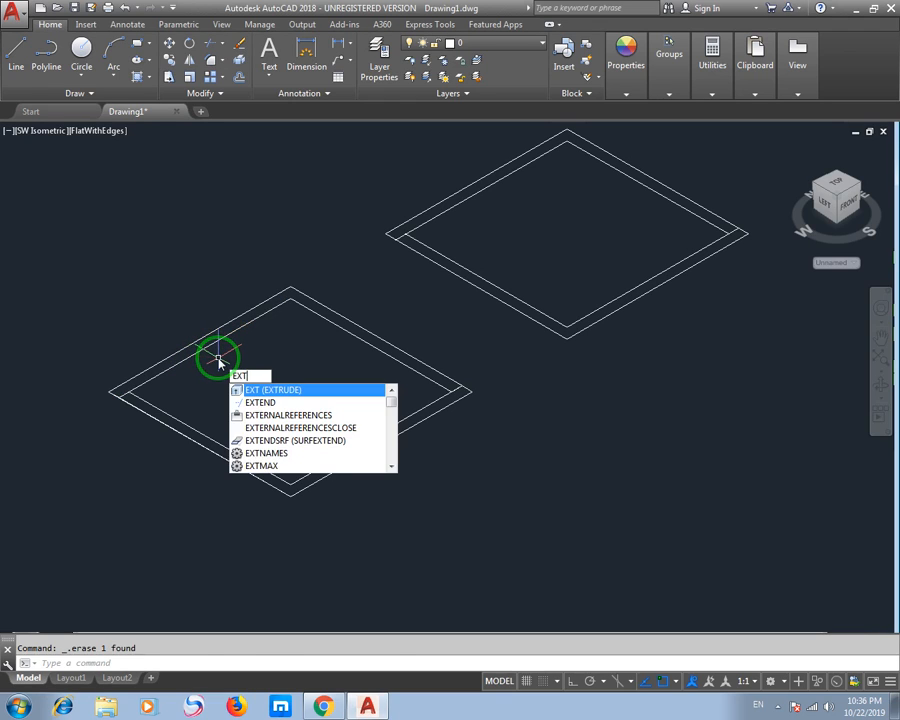
Step: Extrude both L-shaped wall polylines of the copied plan to a height of 10'
key("Return")
left_click(211, 348)
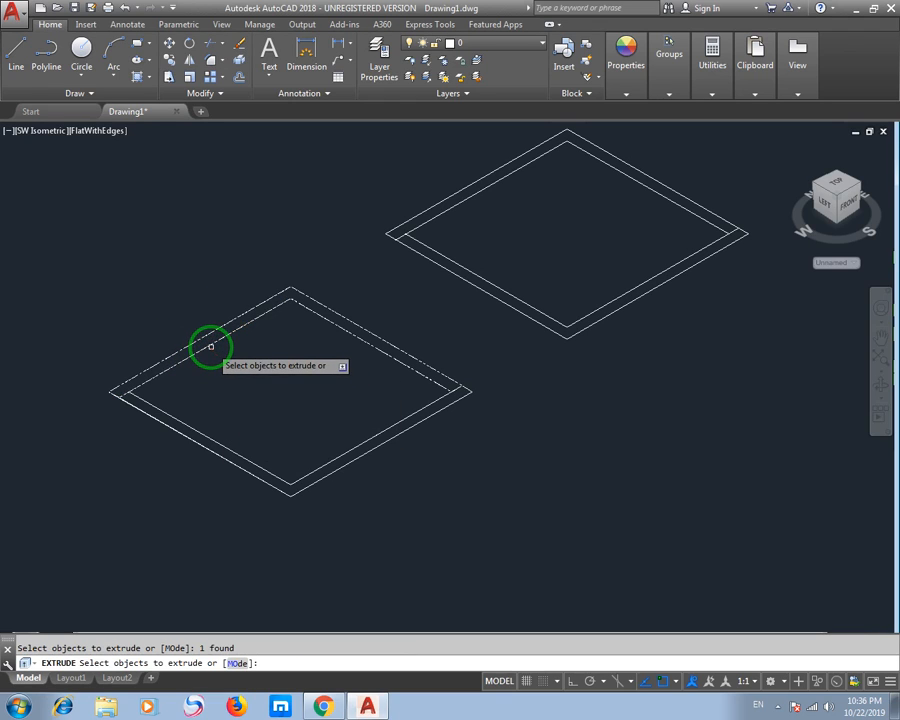
left_click(213, 437)
key("Return")
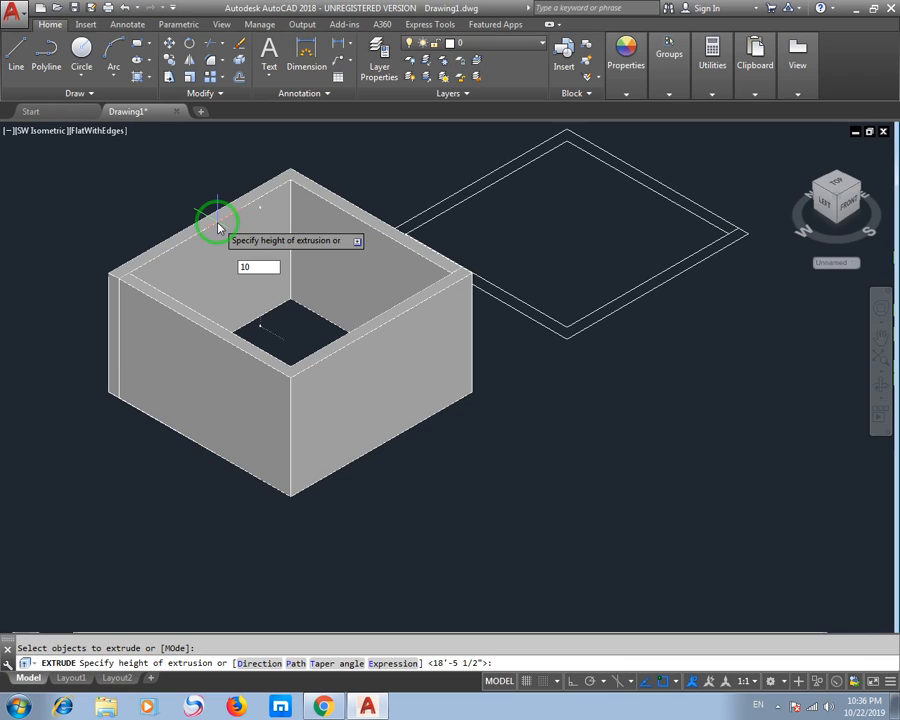
key("Return")
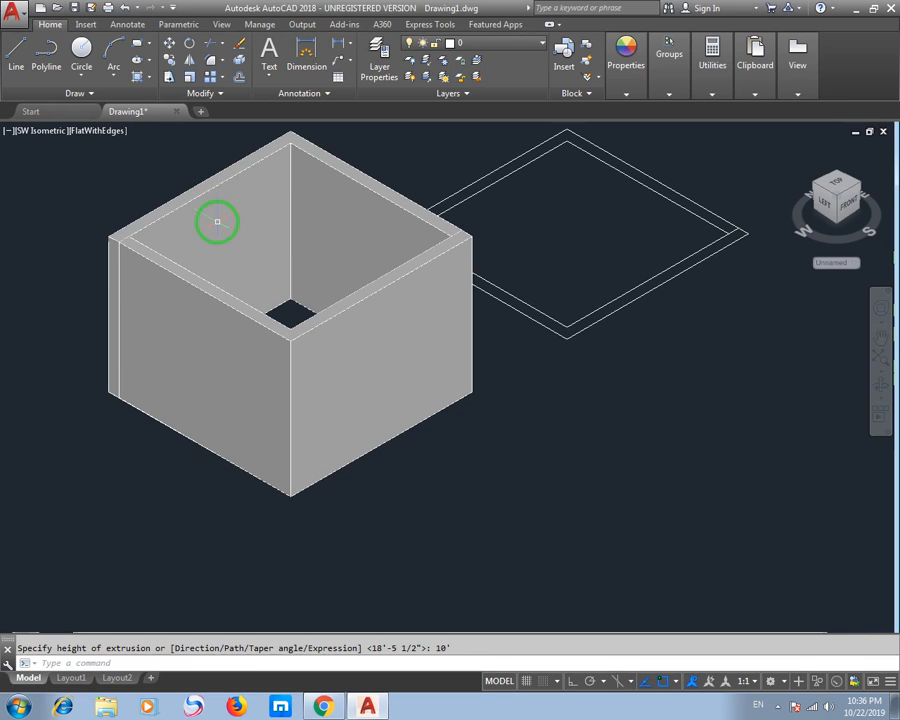
key("Return")
key("Escape")
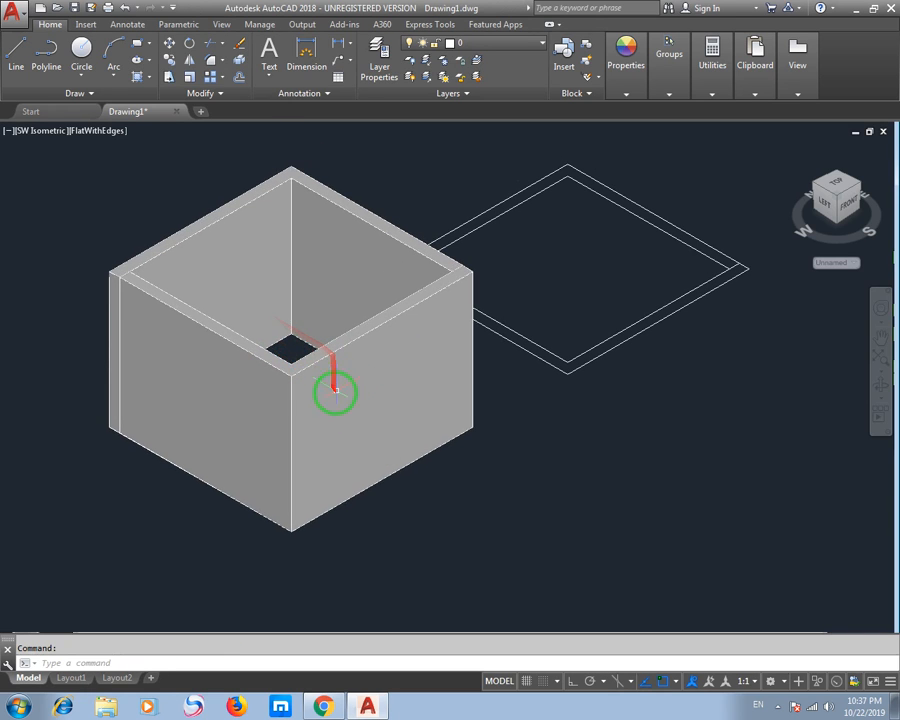
Step: Return the viewport to the Top view
scroll(354, 384, "up", 2)
middle_click_drag(354, 384, 409, 380, "shift")
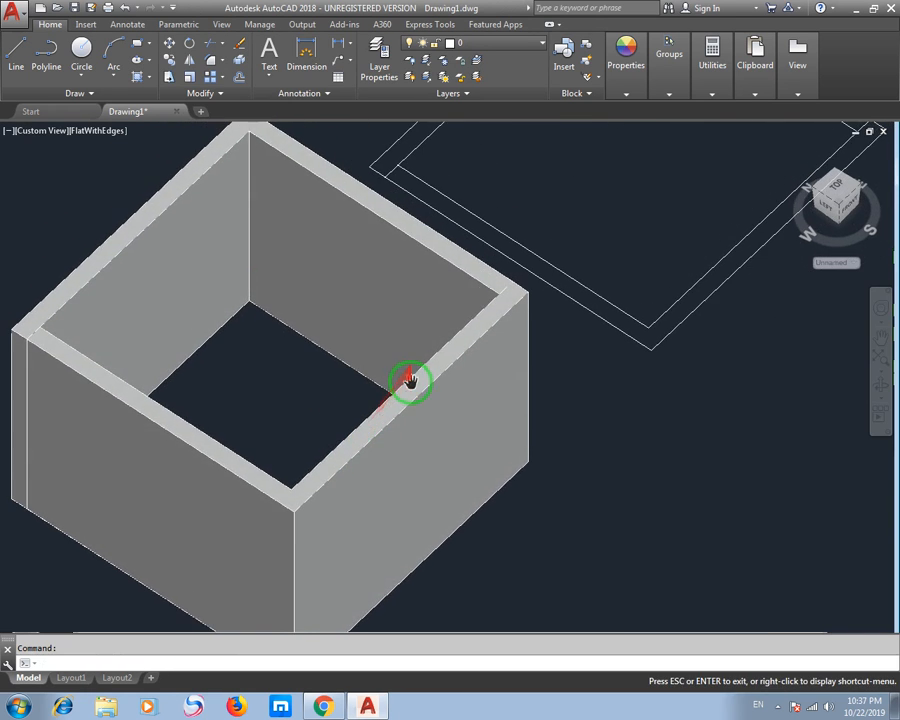
left_click(40, 131)
left_click(76, 172)
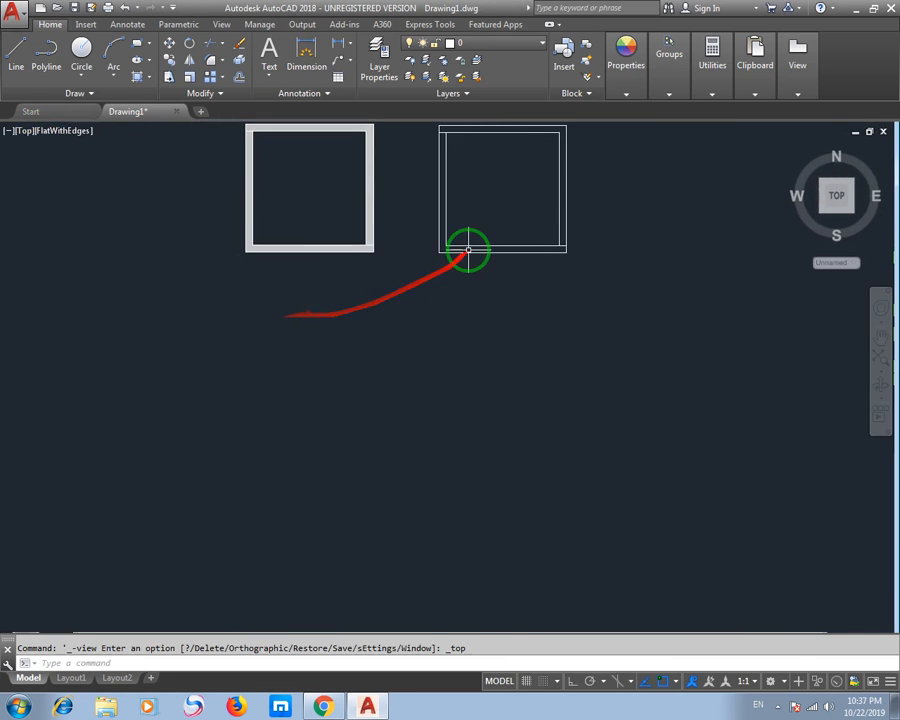
Step: Draw a door rectangle about 3'-3" by 9" spanning the front wall thickness of the flat plan, near its right corner
middle_click_drag(421, 321, 374, 406)
scroll(476, 345, "up", 4)
middle_click_drag(462, 297, 382, 398)
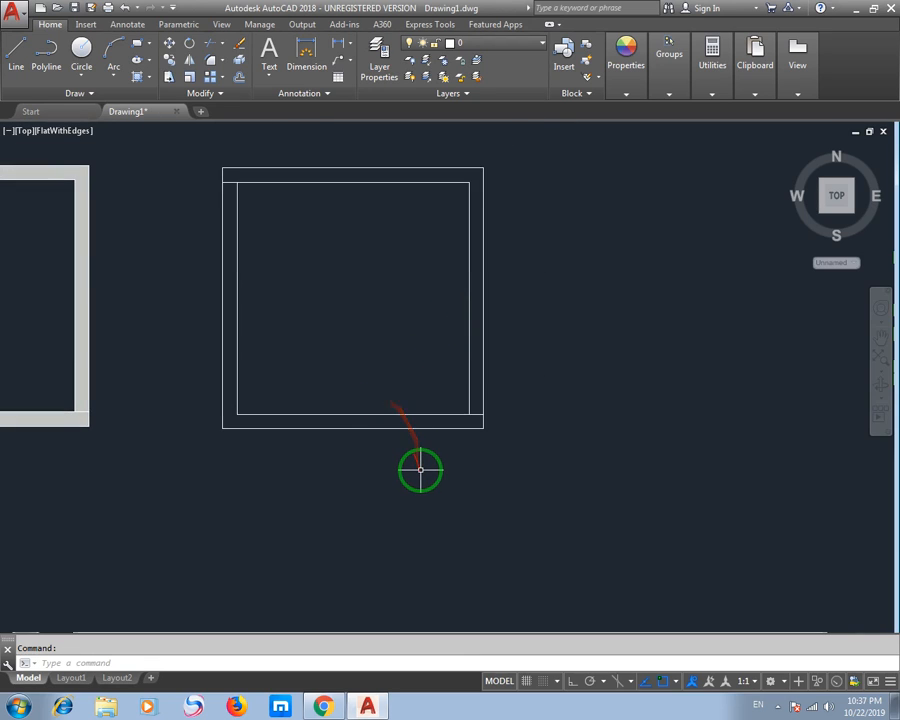
type("ec")
key("Return")
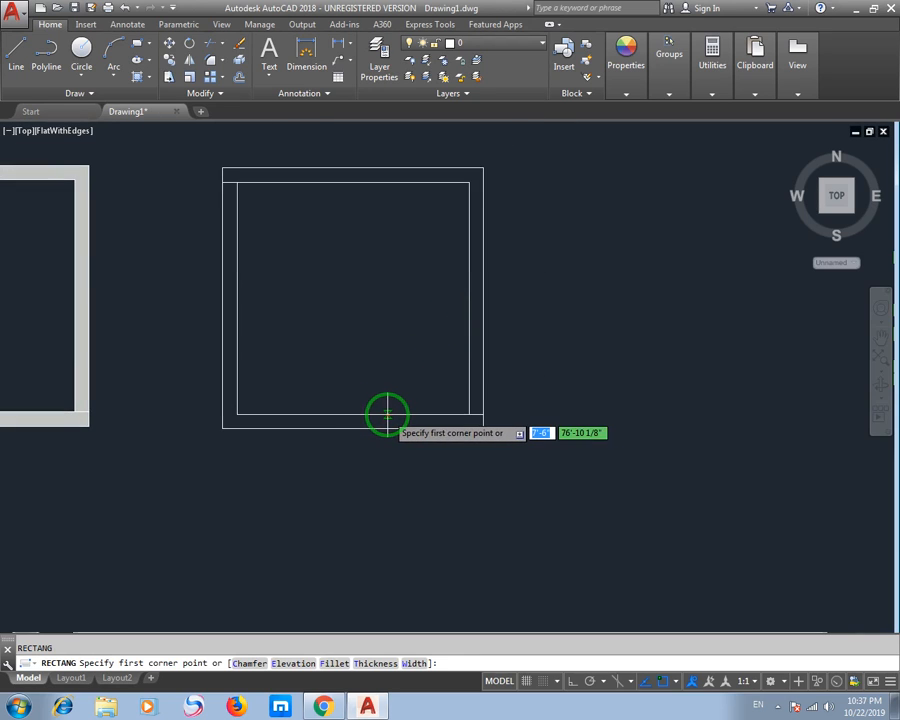
left_click(386, 413)
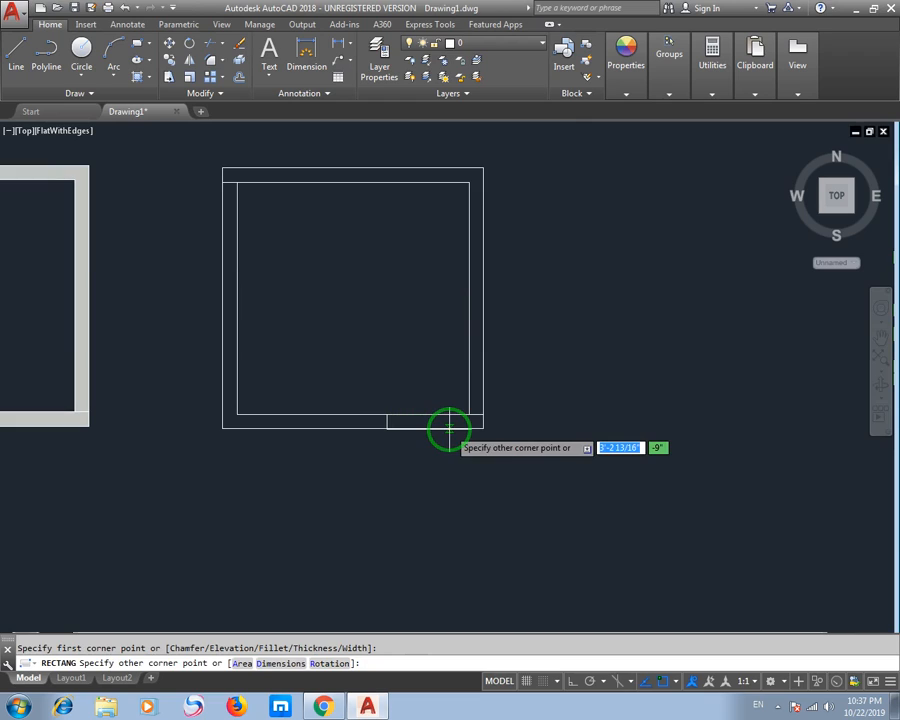
left_click(449, 428)
key("Escape")
Step: Extrude the door rectangle in the front wall to a height of 7'
type("ext")
key("Return")
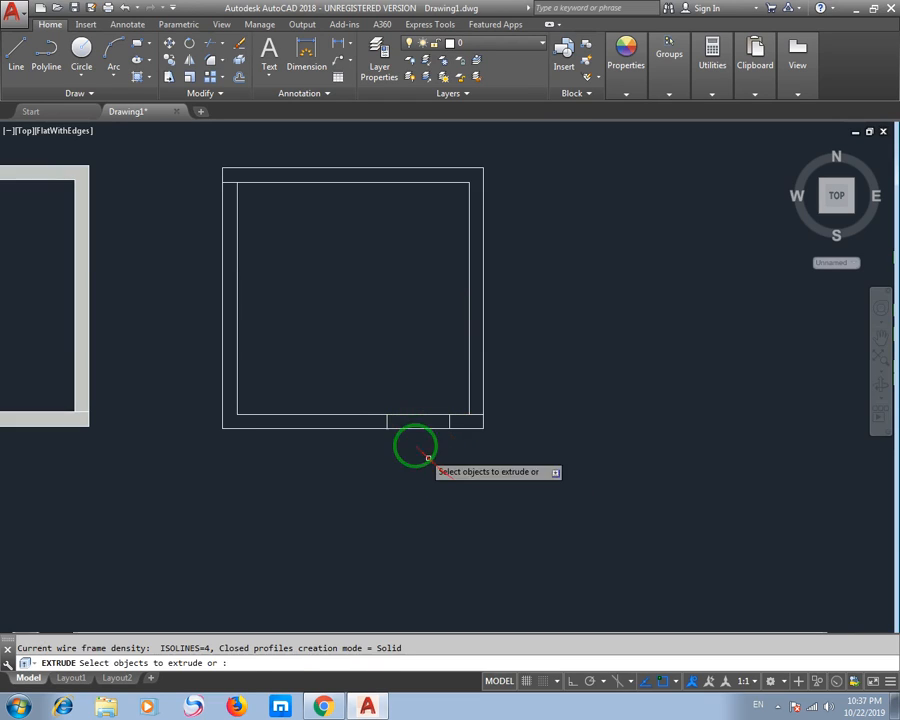
left_click(386, 421)
key("Return")
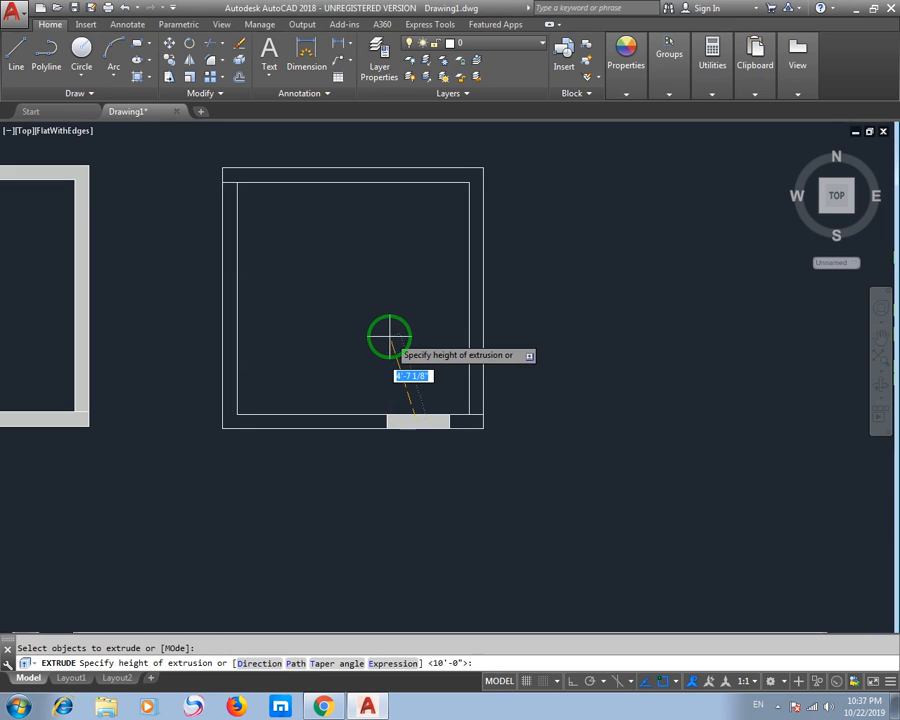
key("Return")
key("Return")
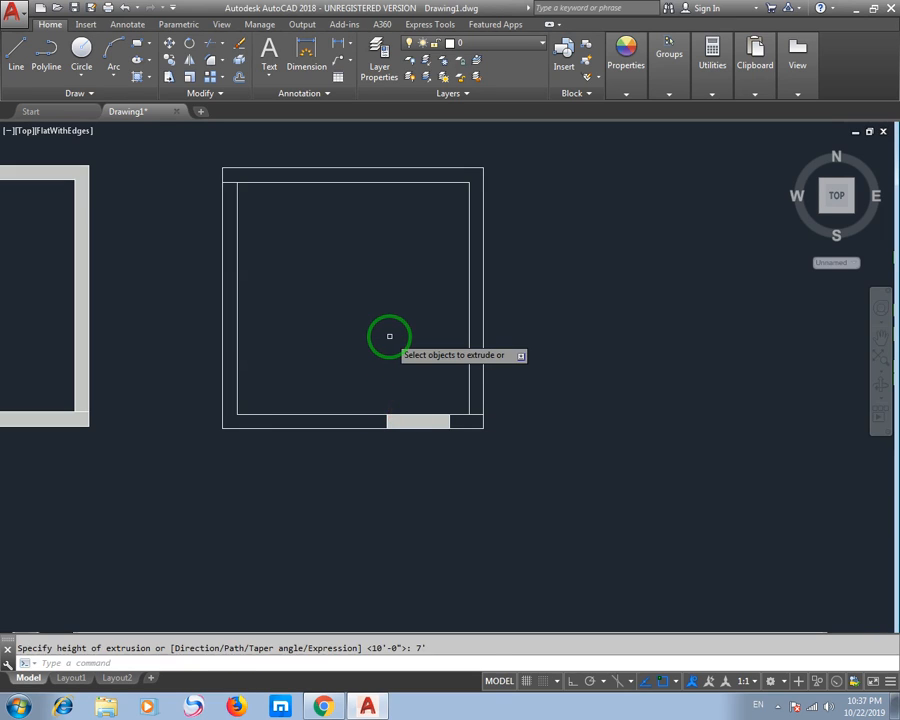
key("Escape")
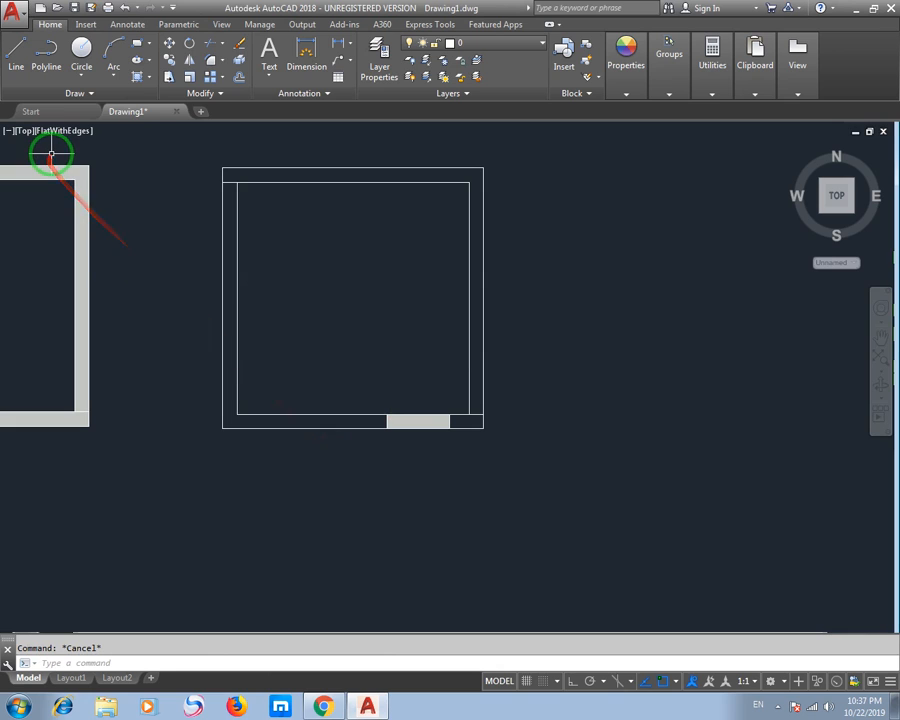
Step: Switch to the SE Isometric view and set the extruded door block's color to Cyan
left_click(27, 133)
left_click(76, 274)
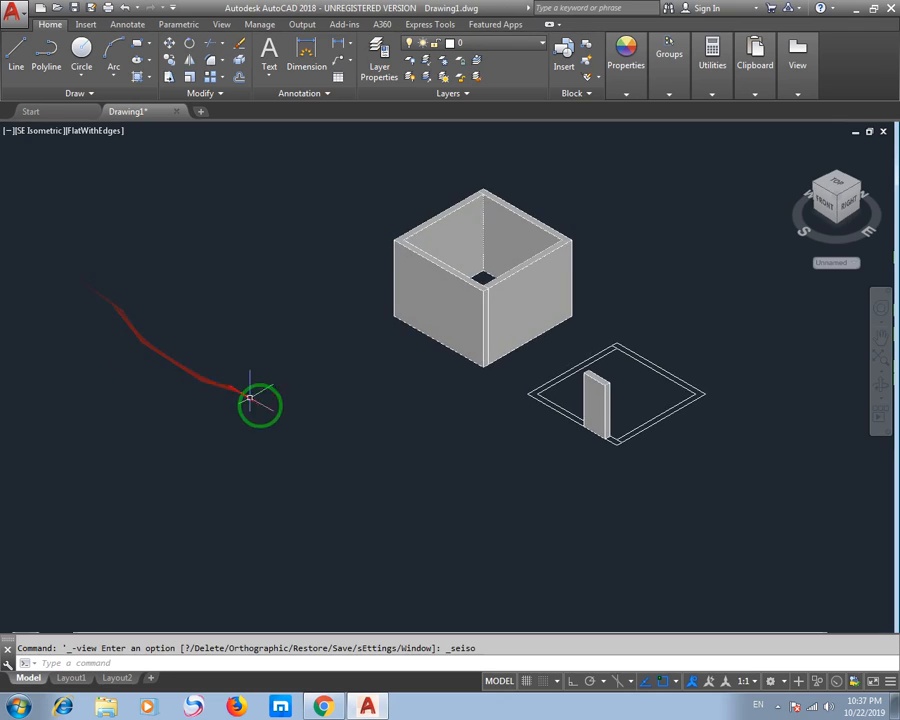
scroll(467, 465, "up", 5)
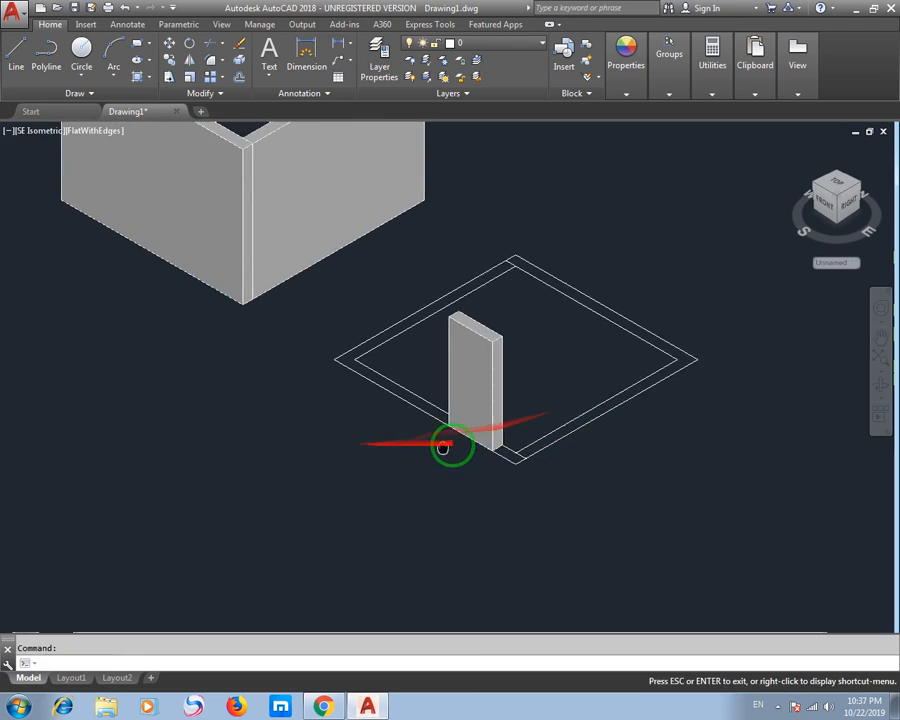
left_click(527, 283)
left_click(640, 75)
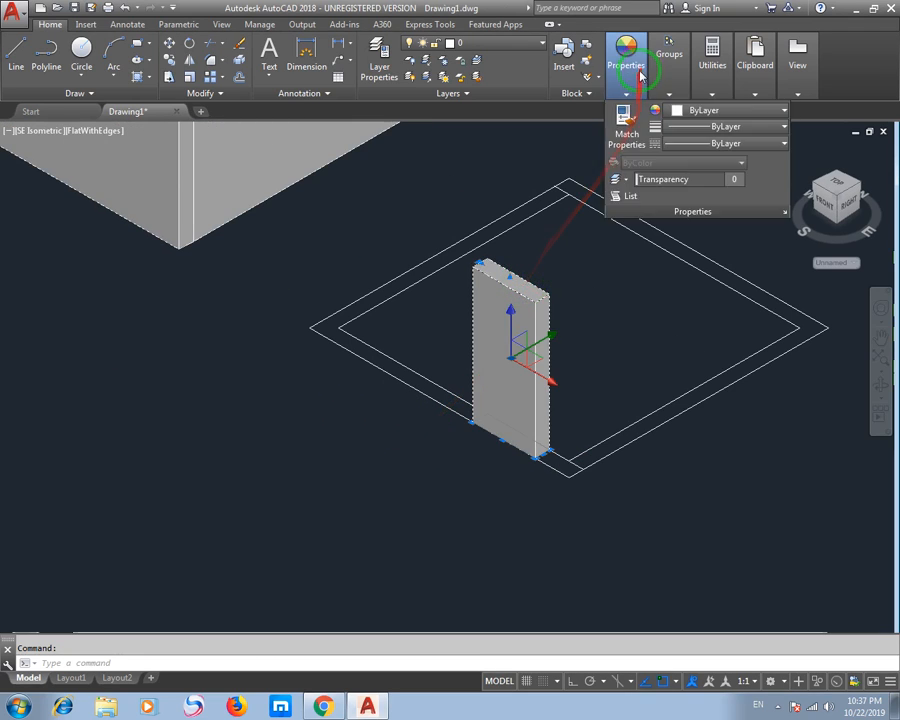
left_click(700, 119)
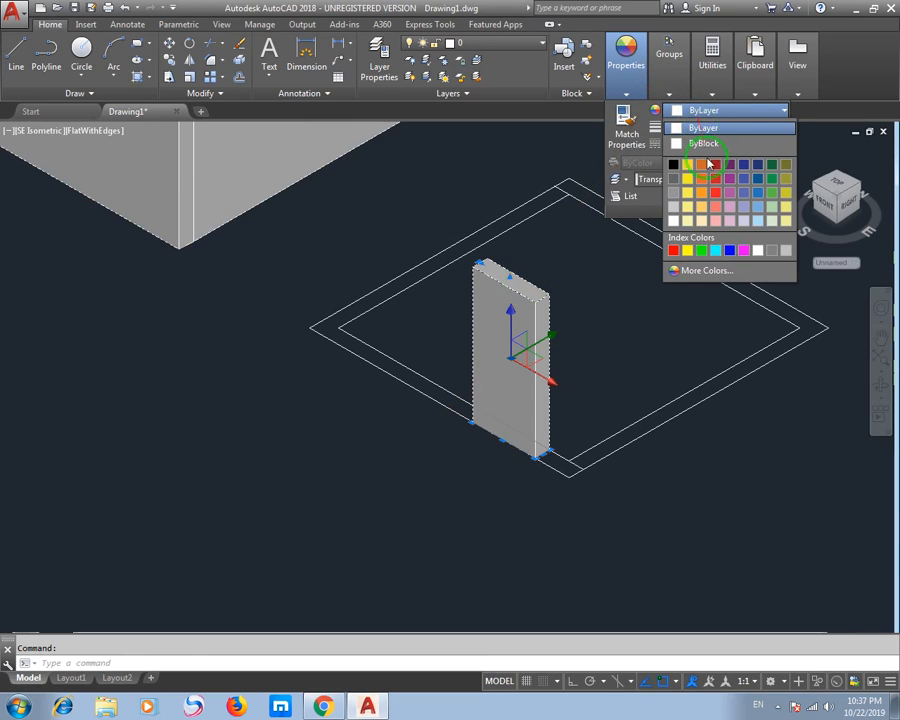
left_click(716, 251)
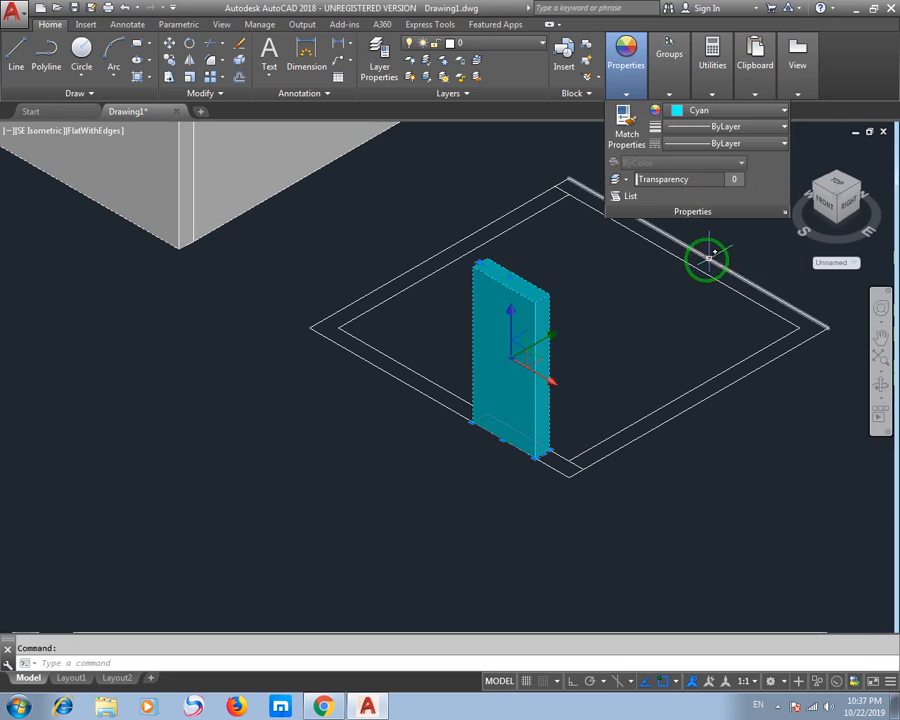
key("Escape")
Step: Draw a window rectangle about 3'-3" by 9" across the front wall thickness, near the plan's left corner
middle_click_drag(412, 392, 351, 382)
type("re")
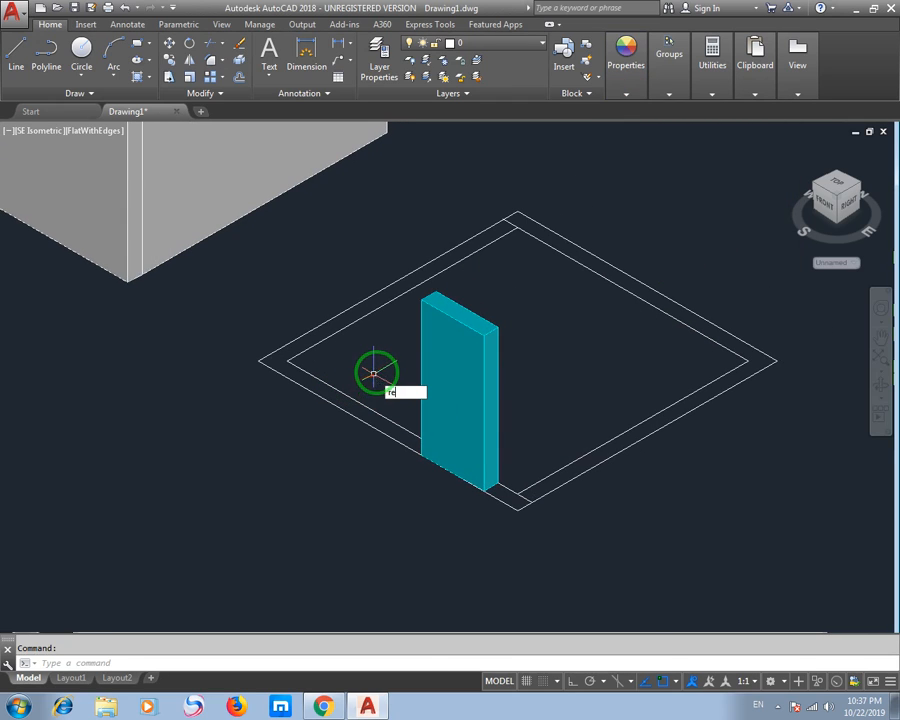
type("c")
key("Return")
left_click(315, 381)
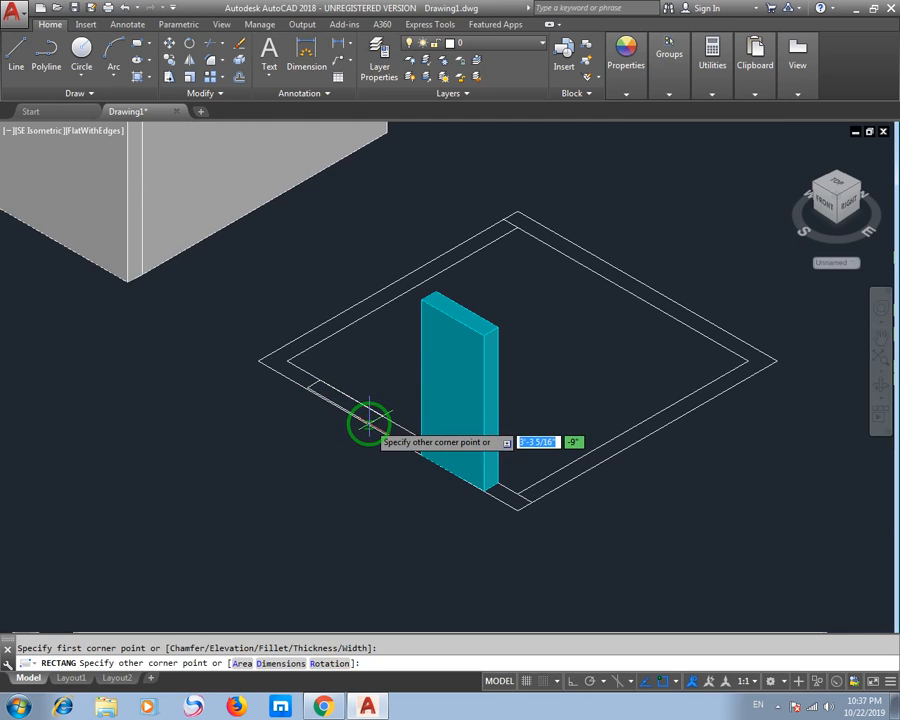
key("Escape")
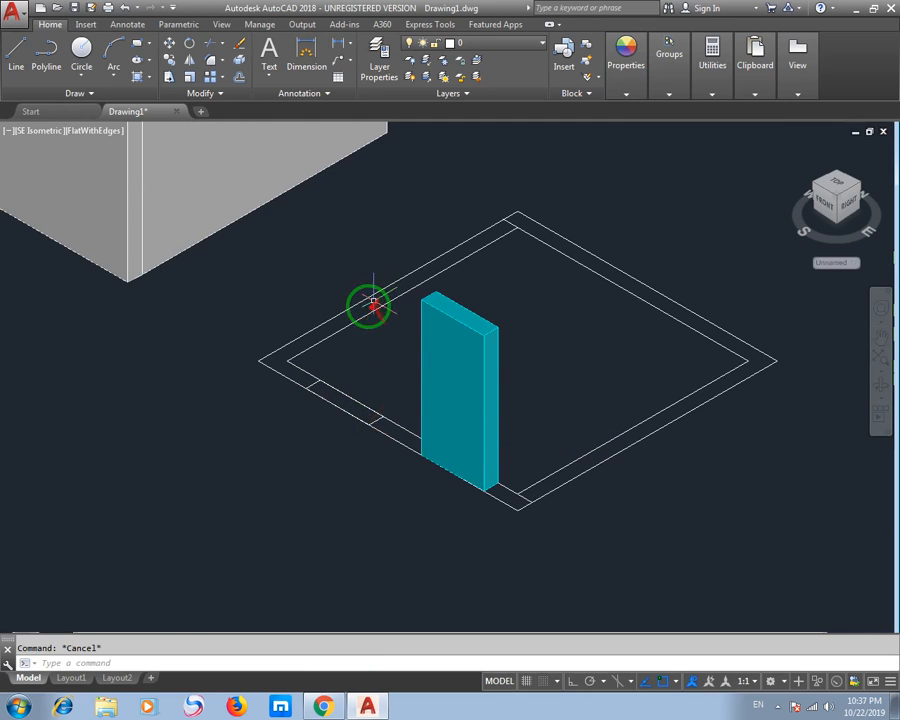
Step: Extrude the window rectangle to a height of 3'
type("ext")
key("Return")
left_click(312, 381)
key("Return")
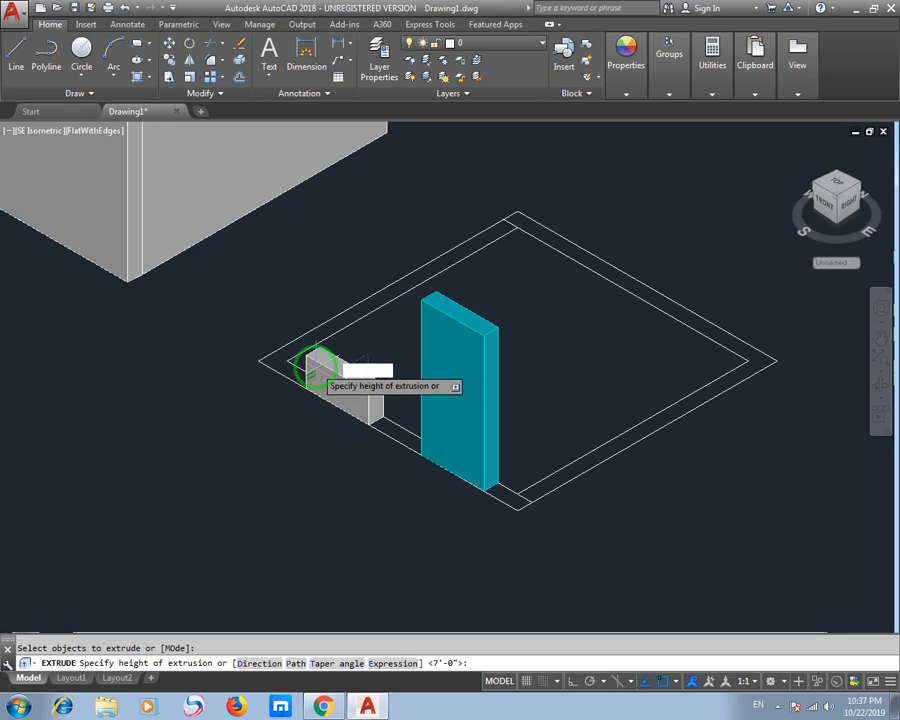
key("Return")
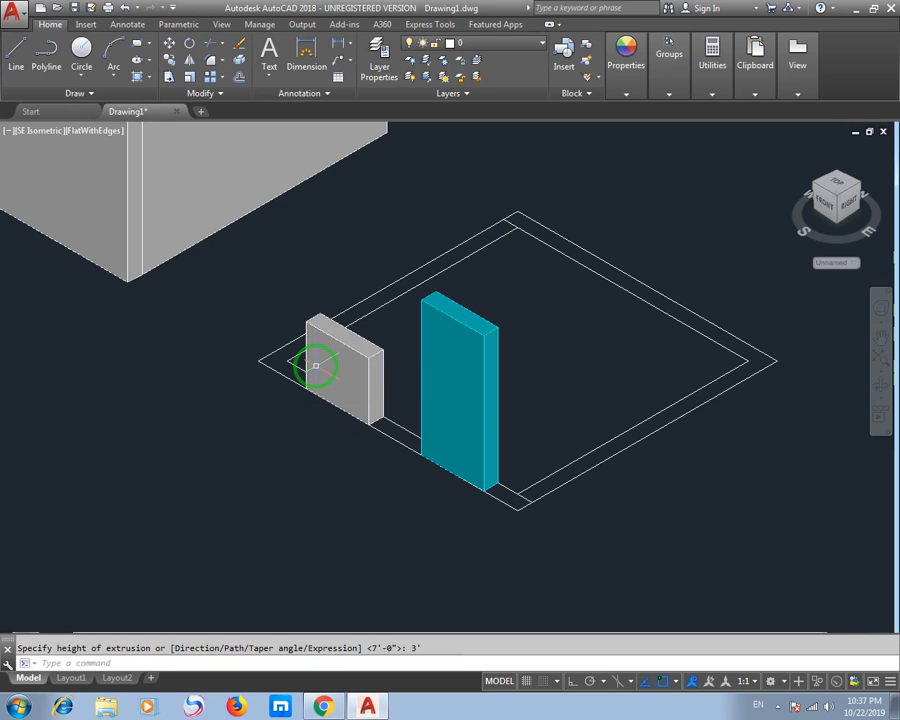
key("Escape")
Step: Move the window block straight up by 3' using a displacement along Z
left_click(339, 342)
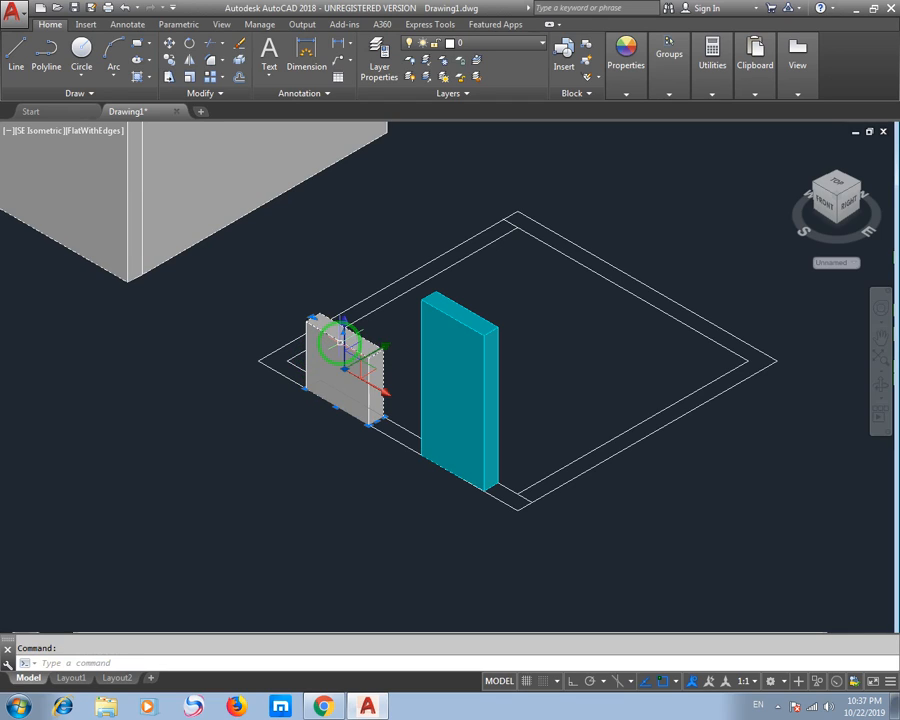
key("Return")
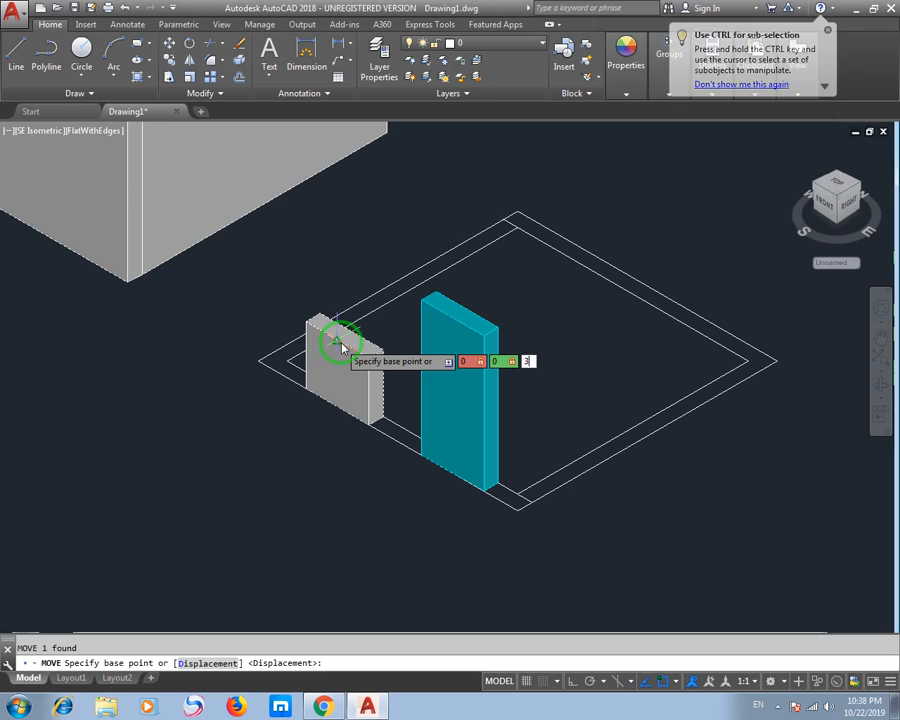
key("Return")
key("Return")
key("Escape")
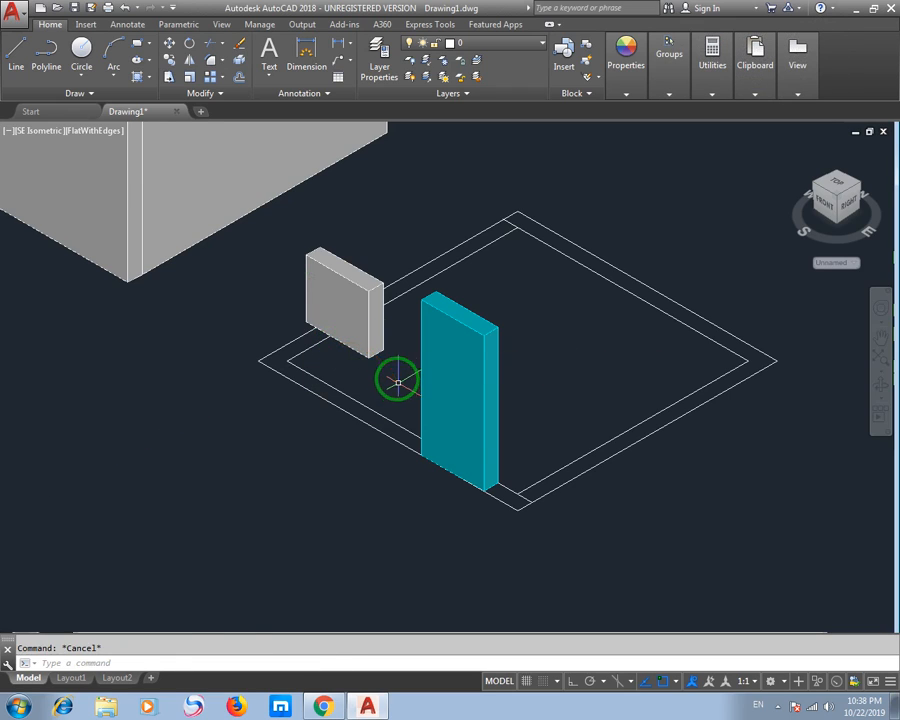
Step: Set the raised window block's color to Cyan
left_click(627, 92)
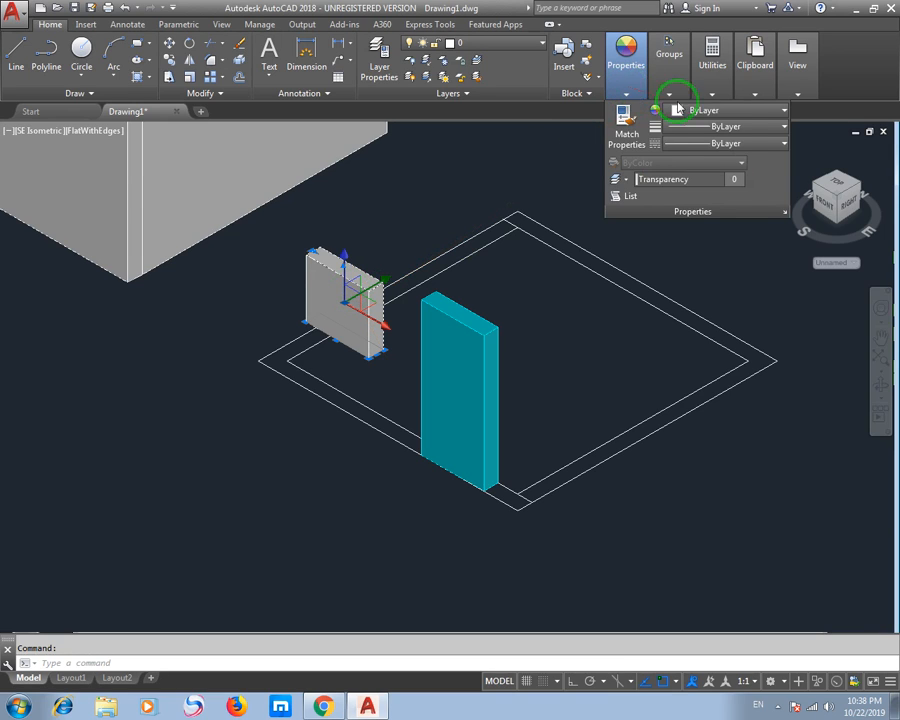
left_click(755, 113)
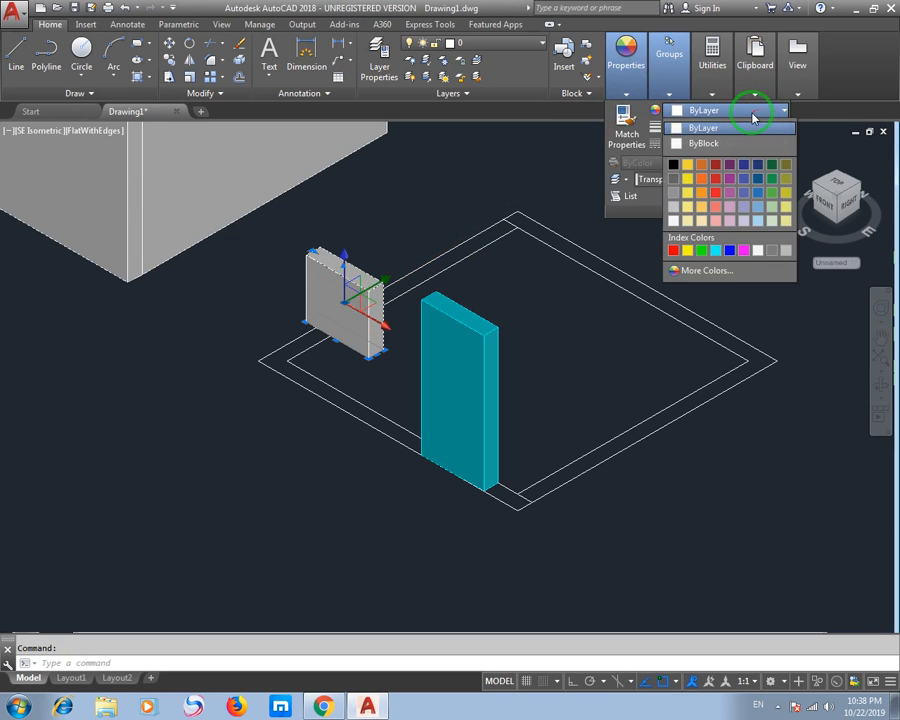
left_click(716, 251)
key("Escape")
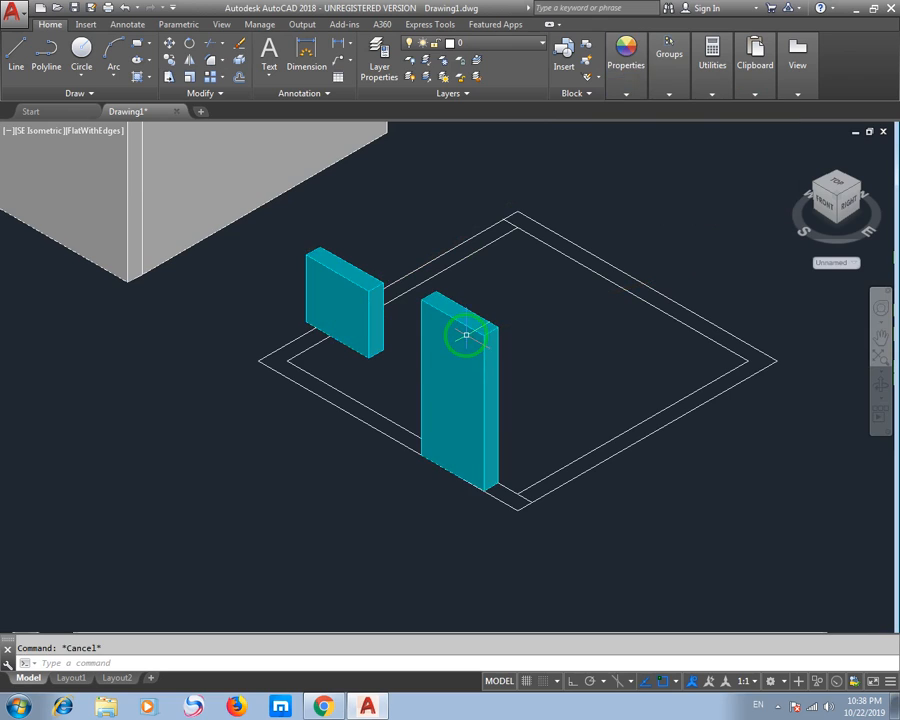
Step: Move the door and window blocks together from the flat plan's outer front-right corner to the matching base corner of the extruded room
middle_click_drag(390, 388, 386, 396)
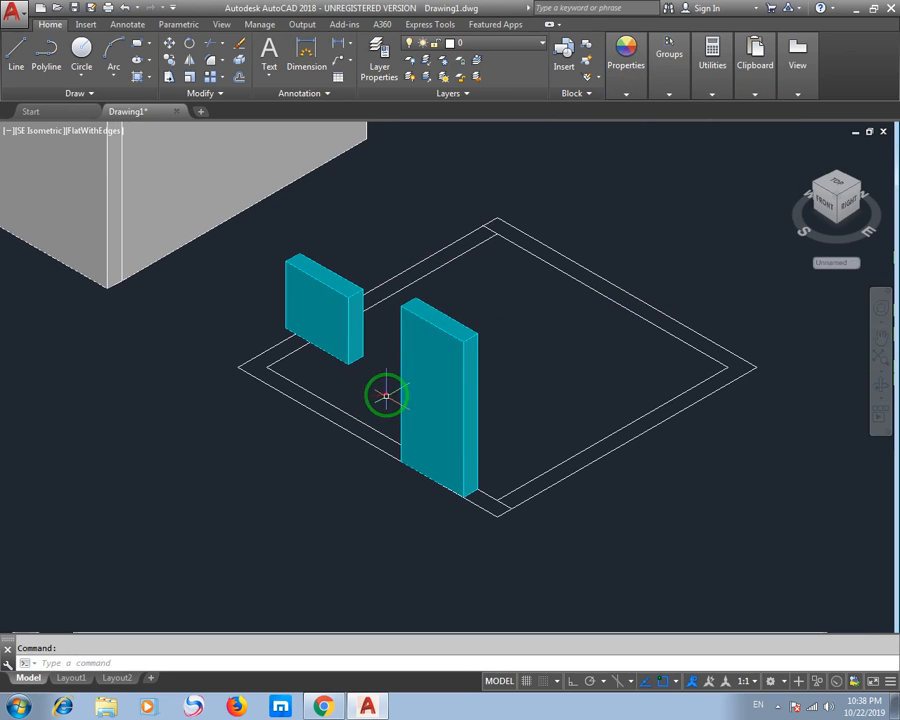
left_click(444, 344)
left_click(338, 289)
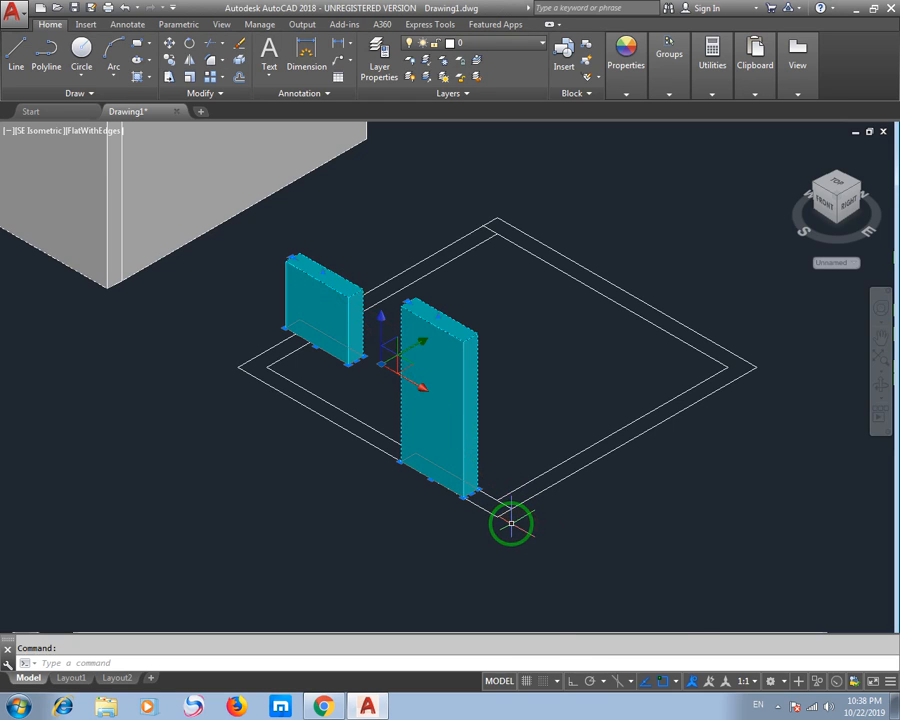
type("m")
key("Return")
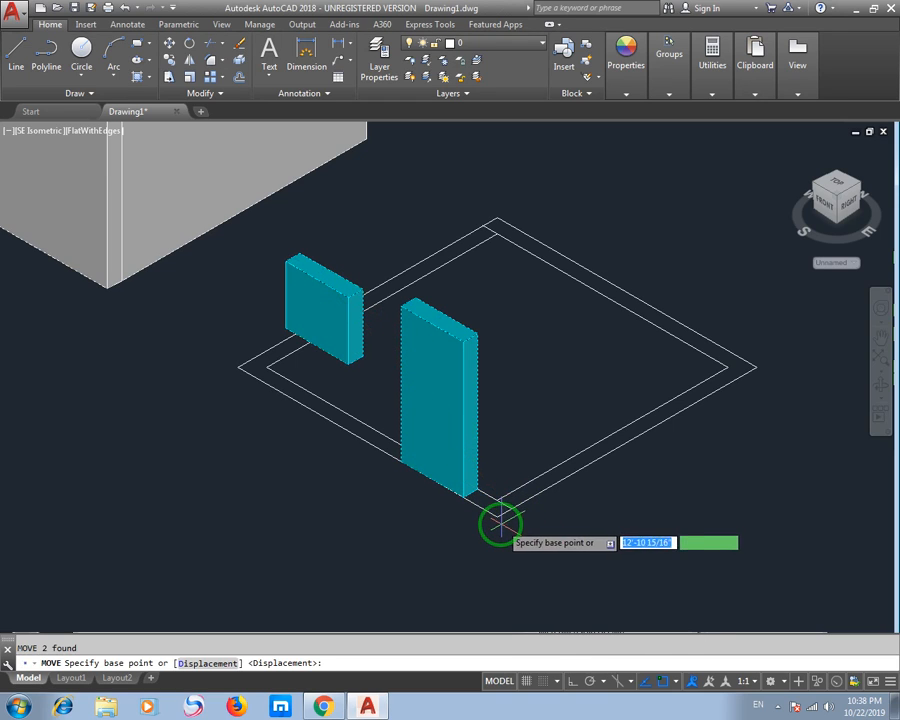
left_click(497, 517)
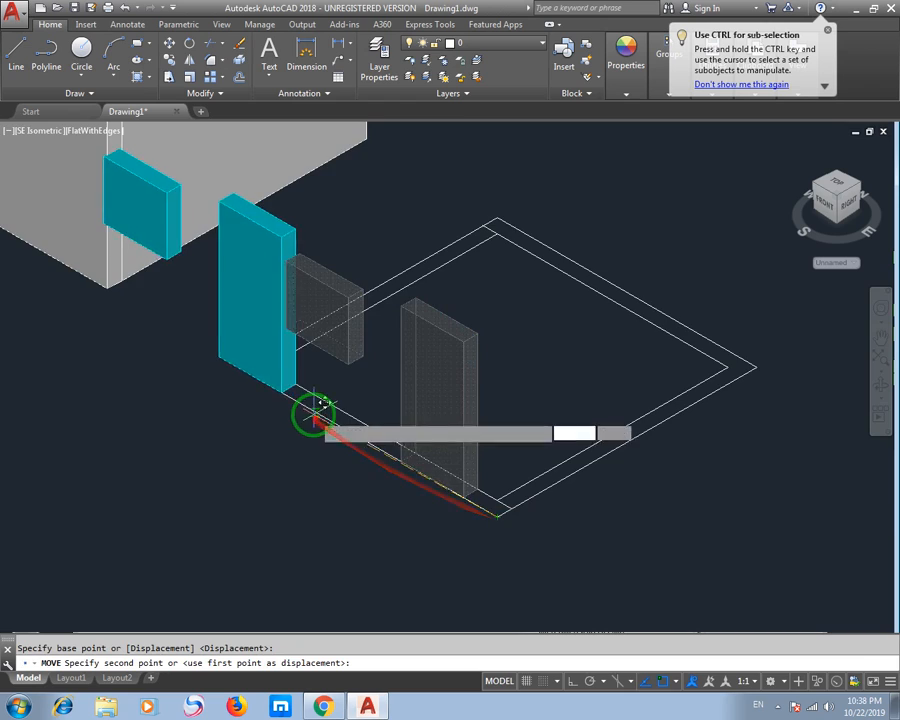
middle_click_drag(312, 414, 595, 481)
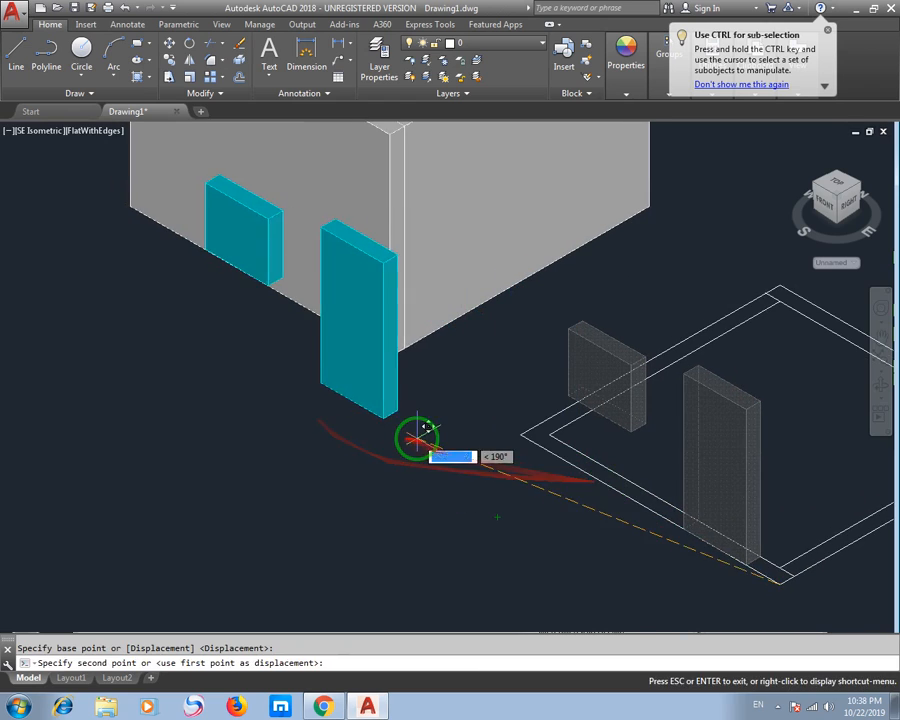
left_click(399, 345)
middle_click_drag(392, 444, 476, 474)
type("u")
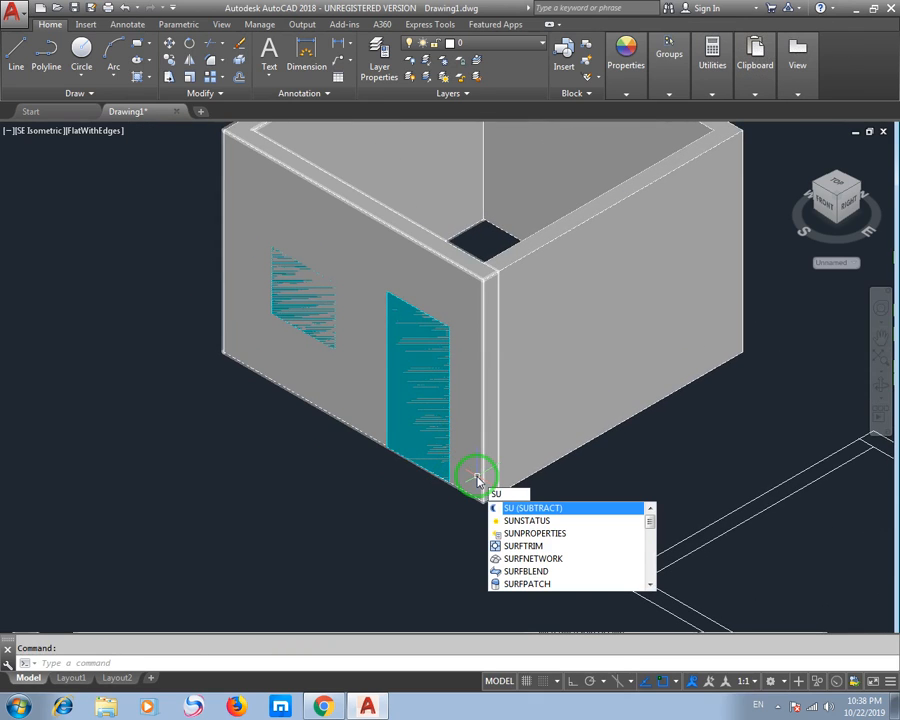
key("Return")
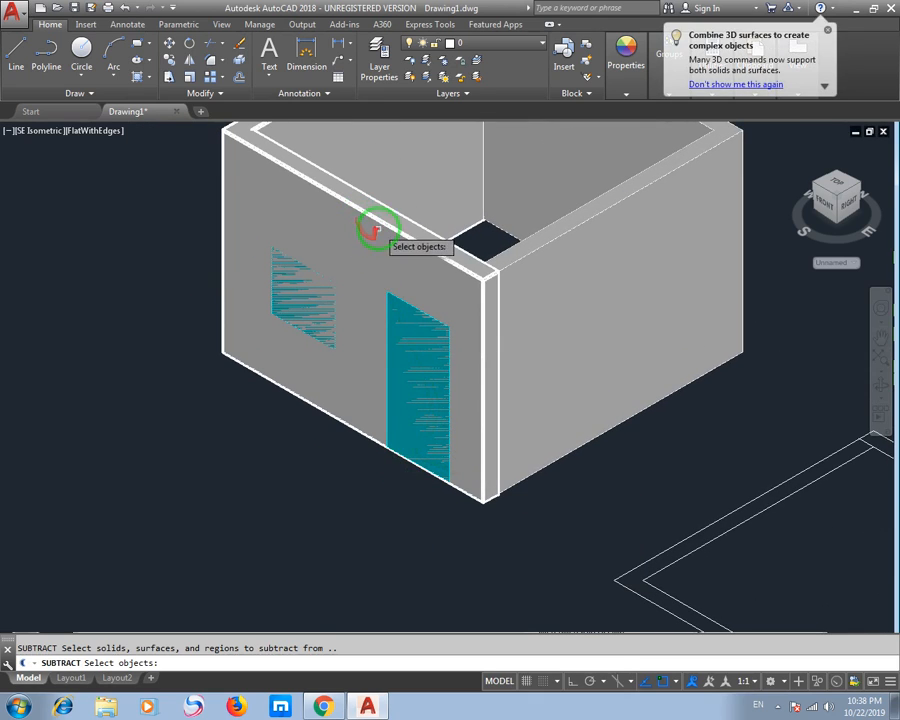
left_click(379, 225)
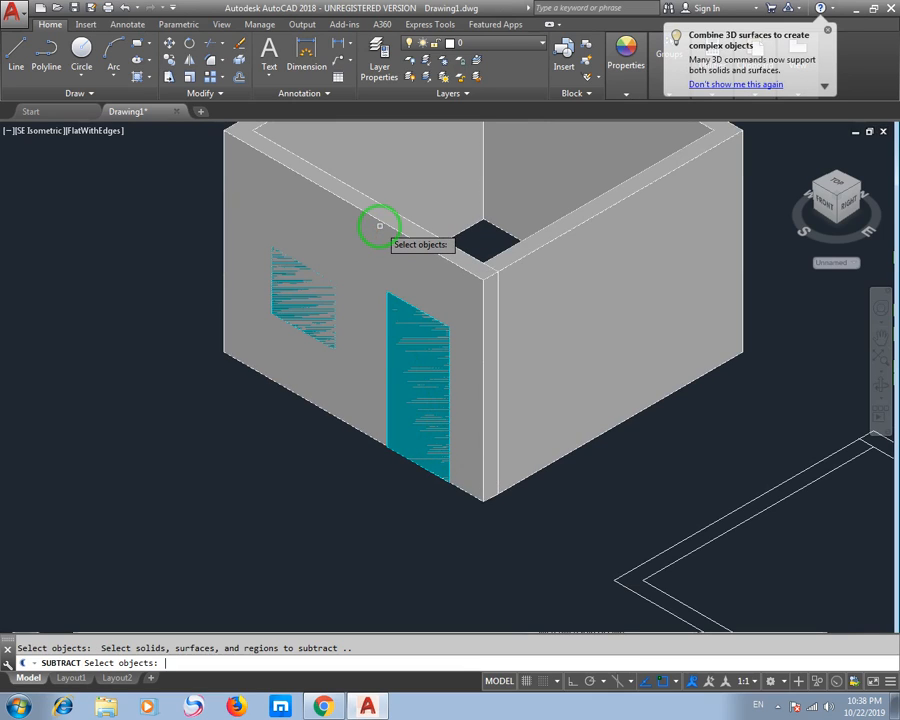
left_click(322, 302)
left_click(429, 346)
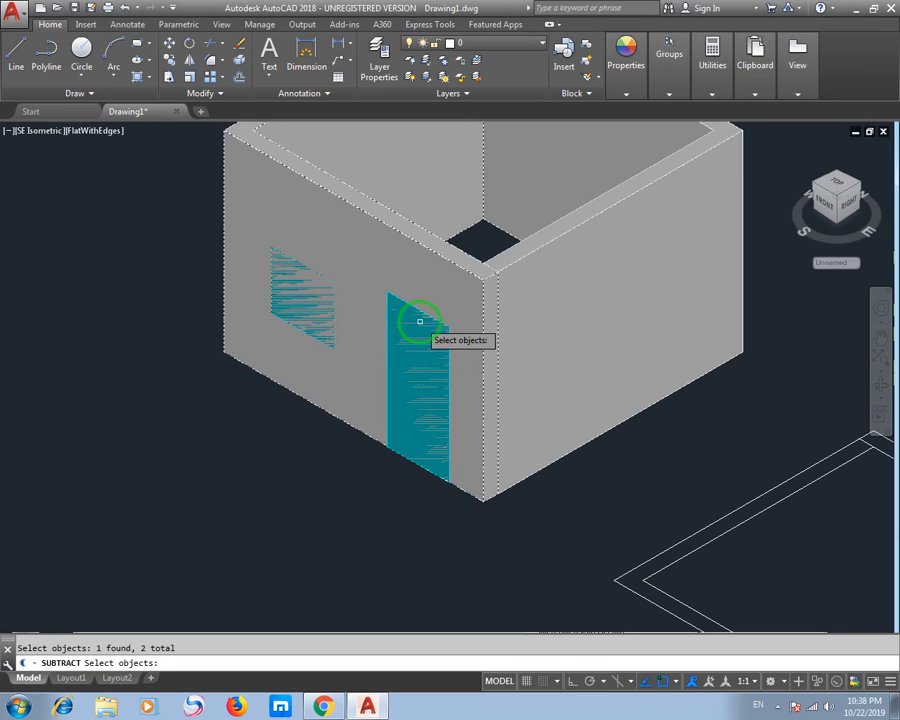
key("ctrl+z")
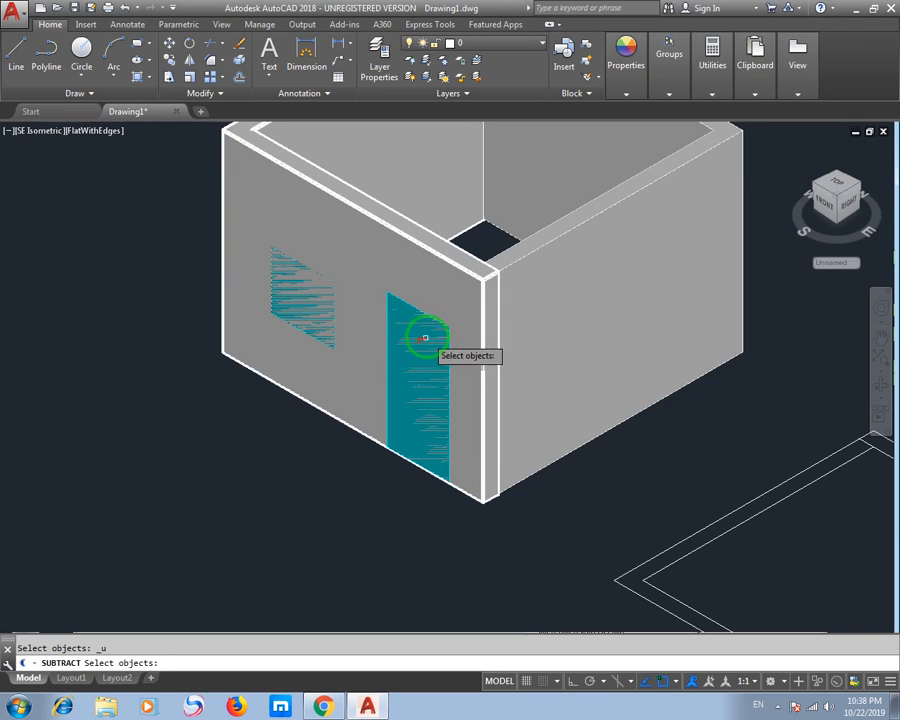
left_click(430, 330)
key("ctrl+z")
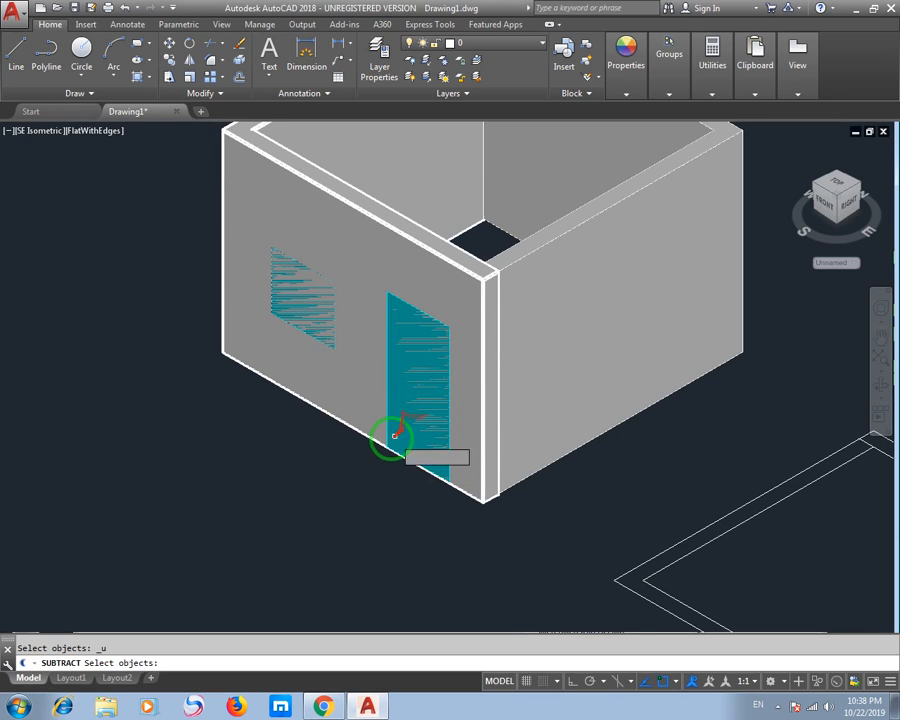
middle_click_drag(395, 436, 498, 382, "shift")
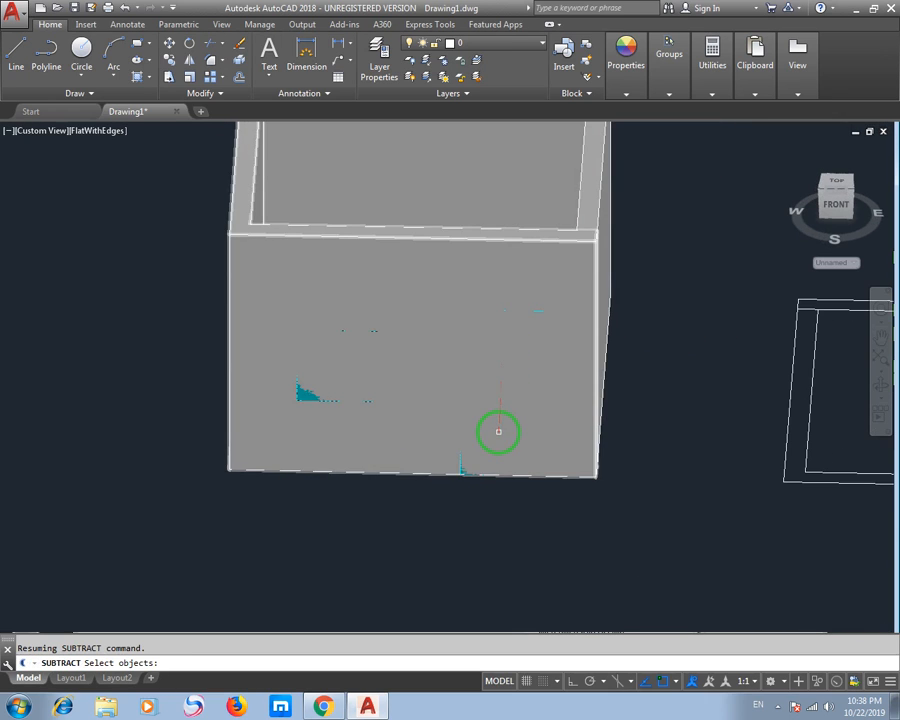
middle_click_drag(498, 431, 452, 432, "shift")
left_click(455, 380)
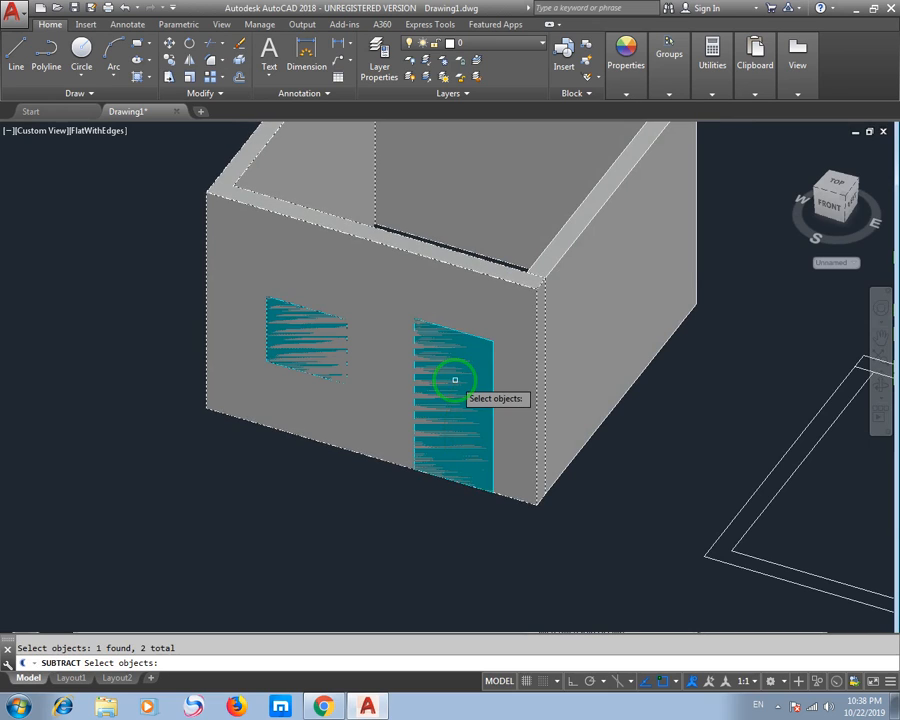
key("Escape")
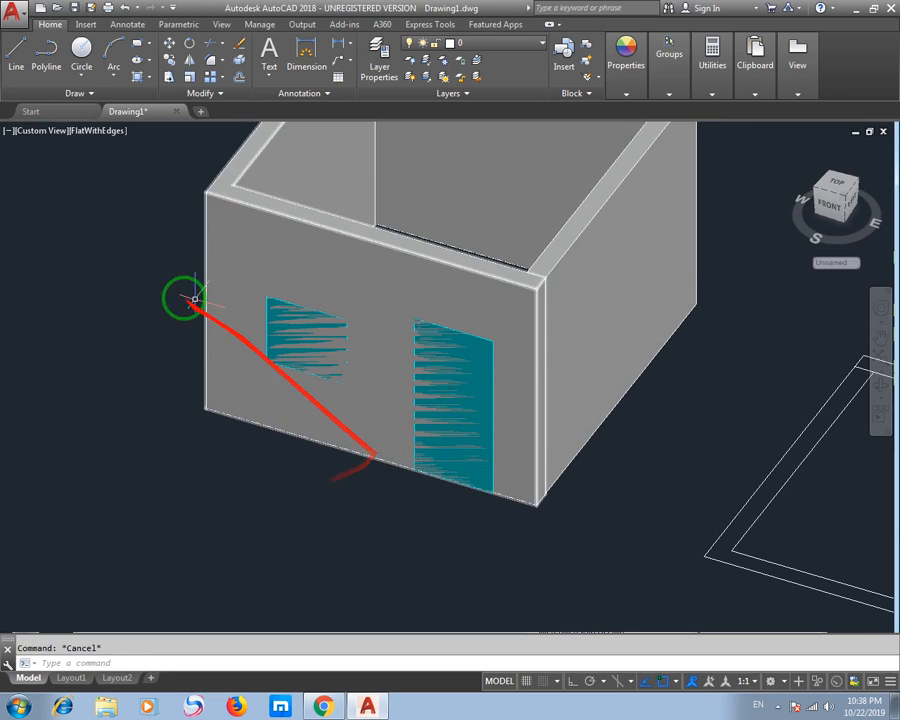
Step: Set the viewport's visual style to 2D Wireframe so the edges of the door and window blocks can be picked
left_click(29, 140)
left_click(80, 152)
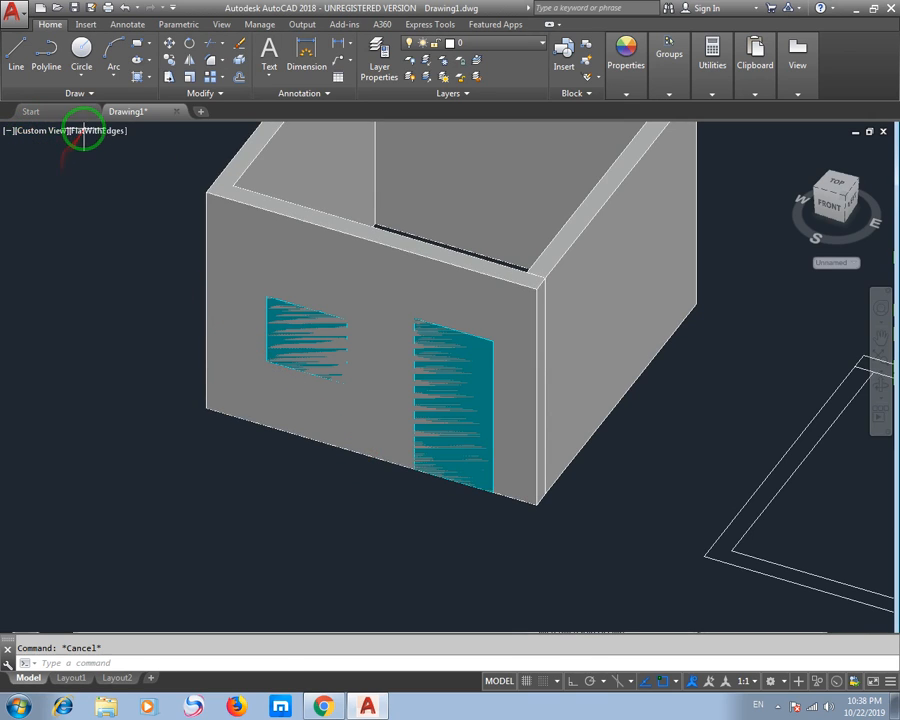
left_click(80, 146)
left_click(82, 136)
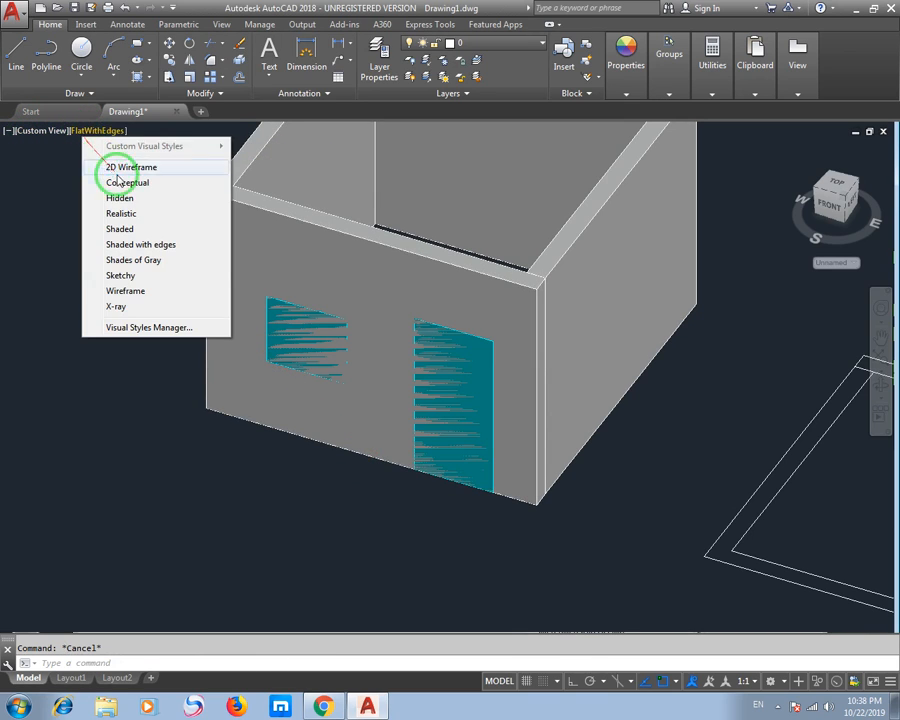
left_click(112, 166)
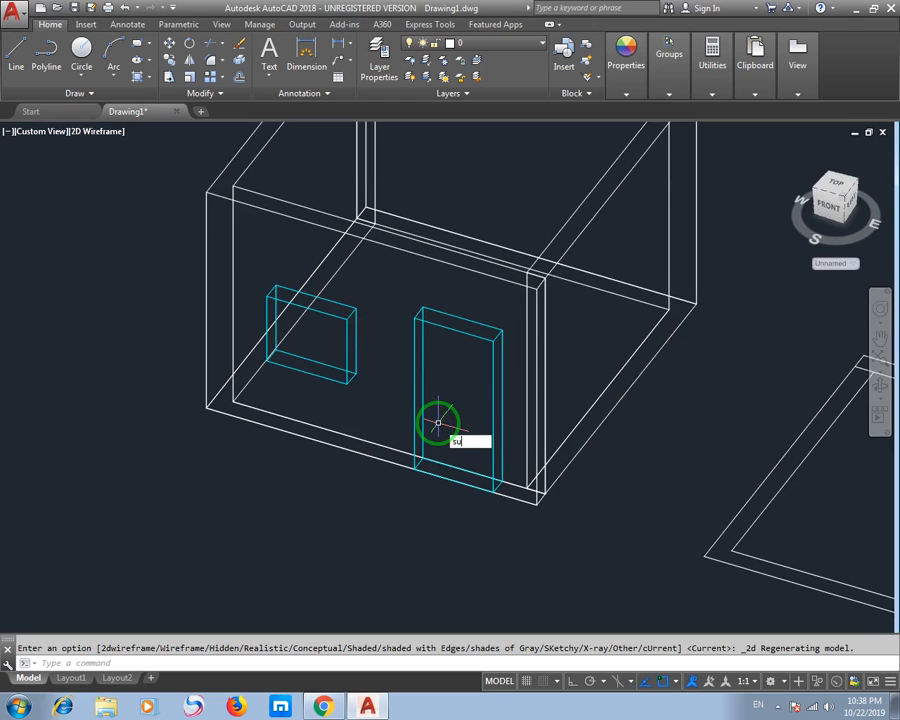
Step: Subtract the cyan door and window blocks from the room's front wall solid
key("Return")
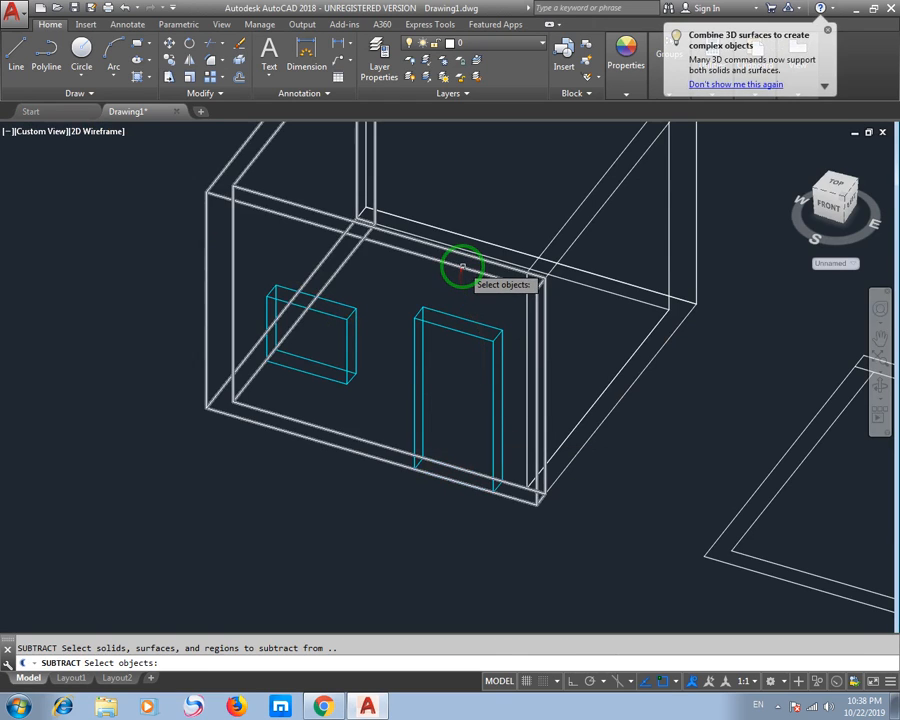
left_click(462, 259)
key("Return")
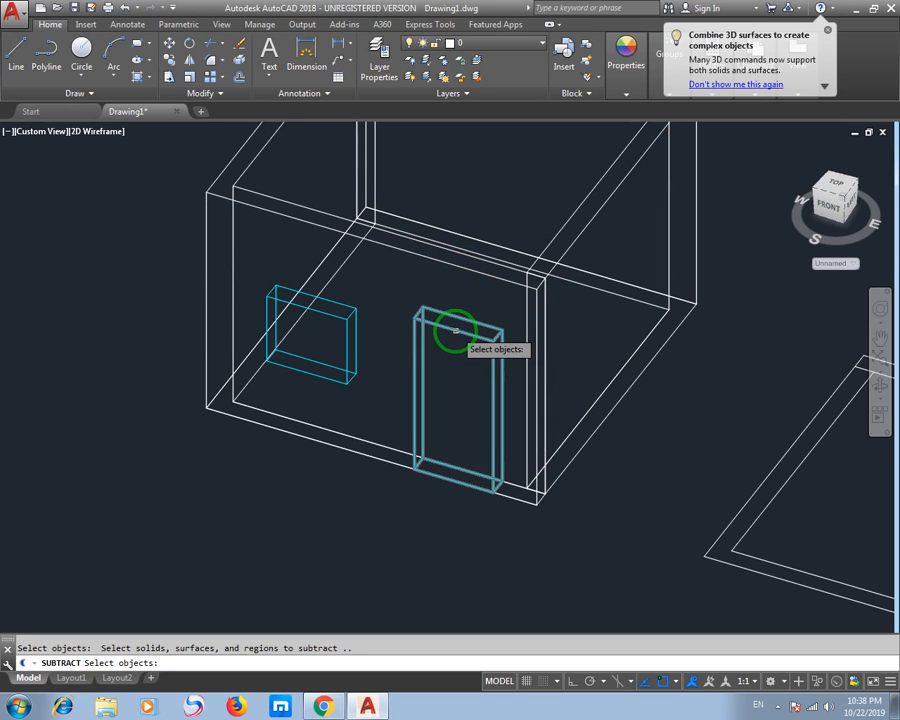
left_click(460, 322)
left_click(341, 318)
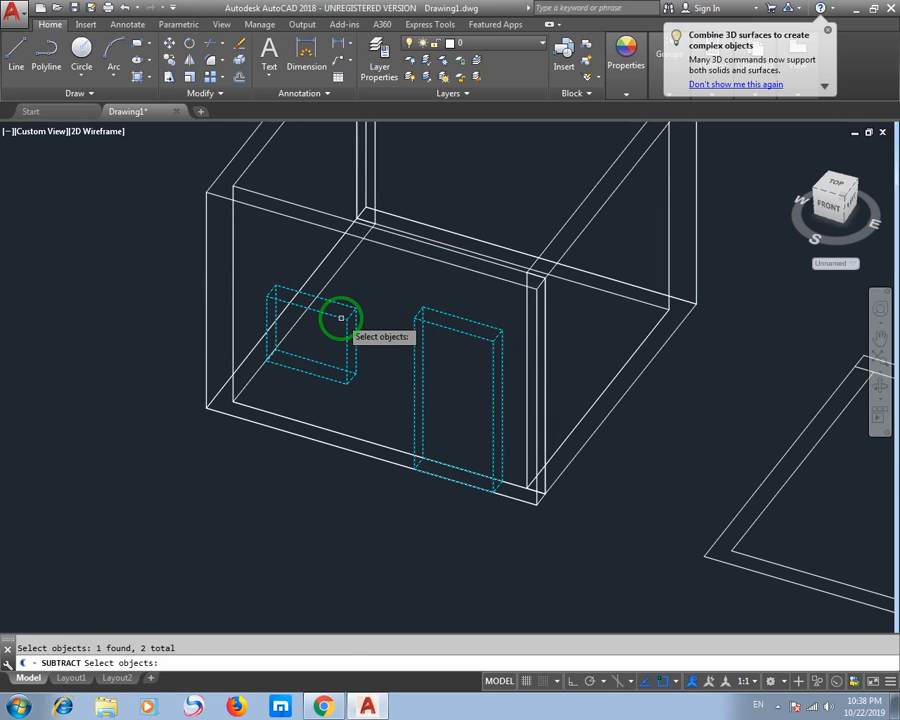
key("Return")
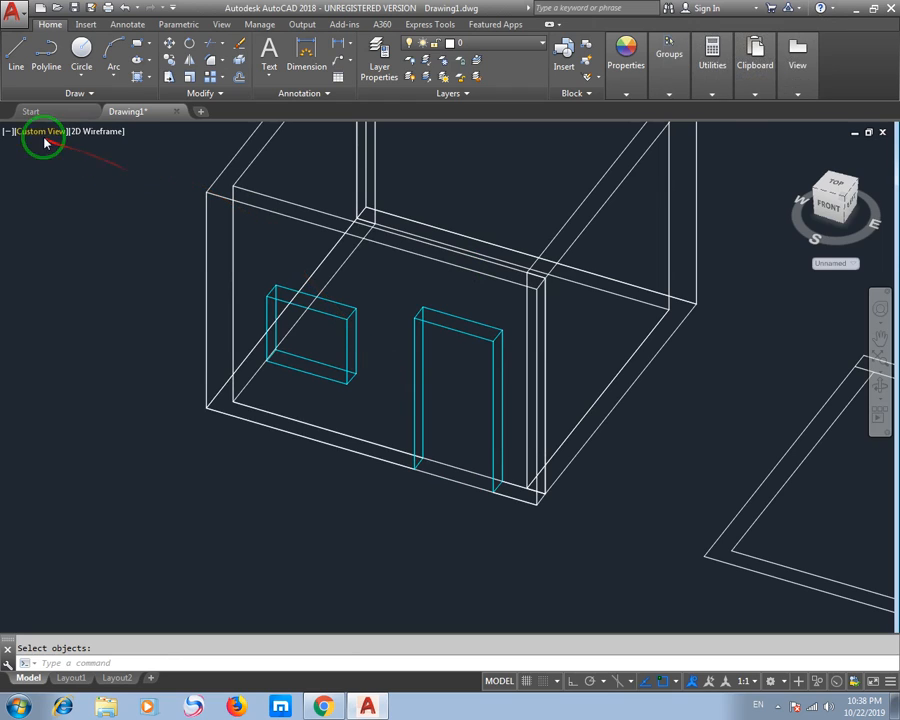
Step: Display the room in the Shaded visual style and inspect the door and window openings in the front wall
left_click(38, 132)
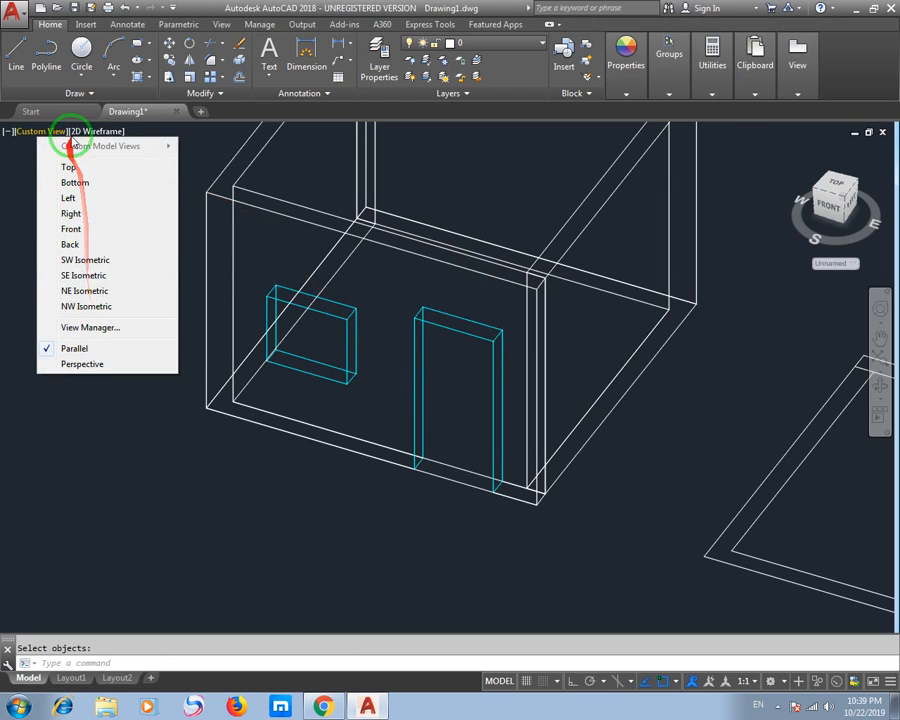
left_click(82, 132)
left_click(114, 230)
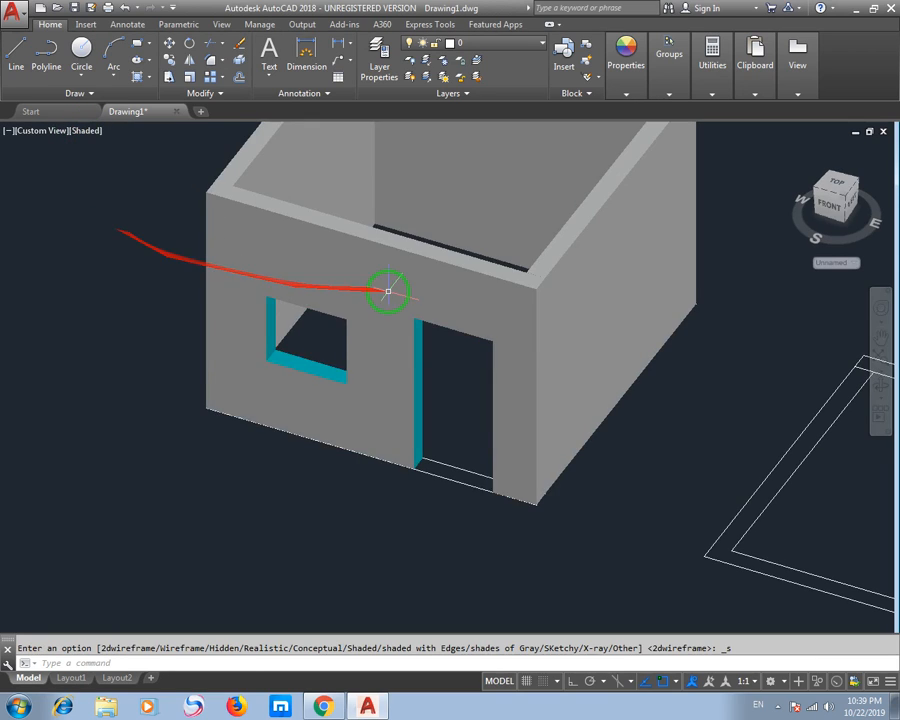
mouse_move(495, 427)
middle_mouse_down("shift")
mouse_move(468, 402)
mouse_move(376, 406)
mouse_move(516, 406)
mouse_move(499, 417)
mouse_move(501, 410)
middle_mouse_up("shift")
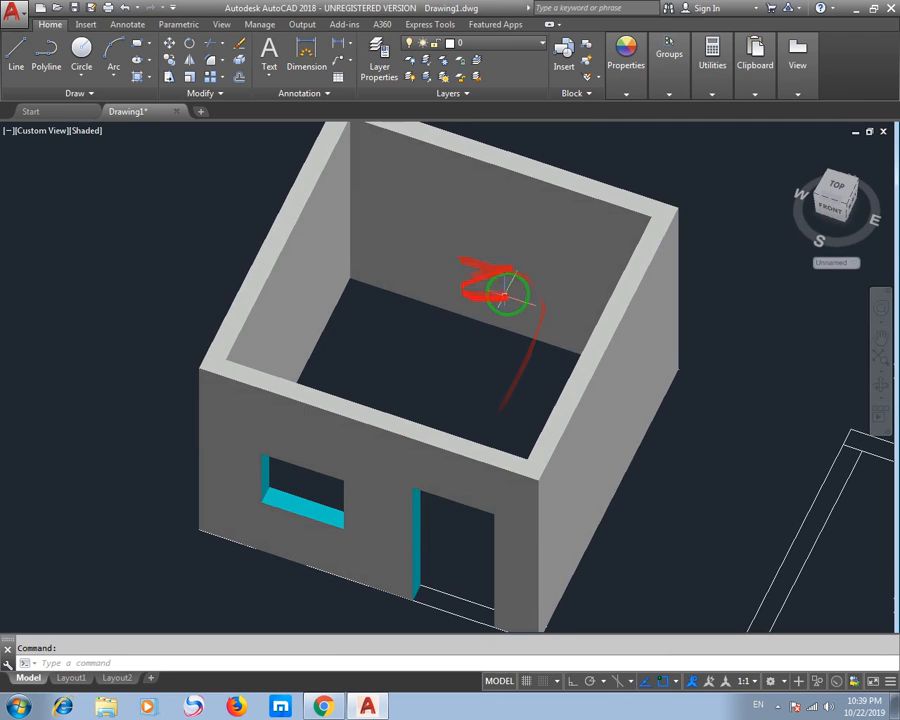
Step: Show the flat plan from the Top view and set the visual style to 2D Wireframe
left_click(46, 131)
left_click(72, 164)
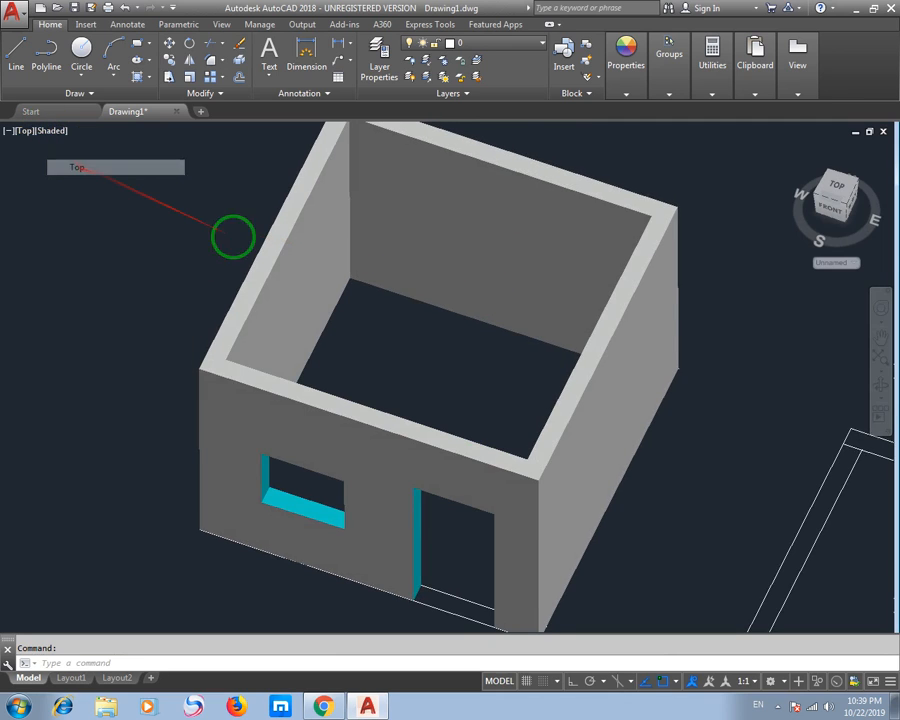
middle_click_drag(676, 432, 381, 373)
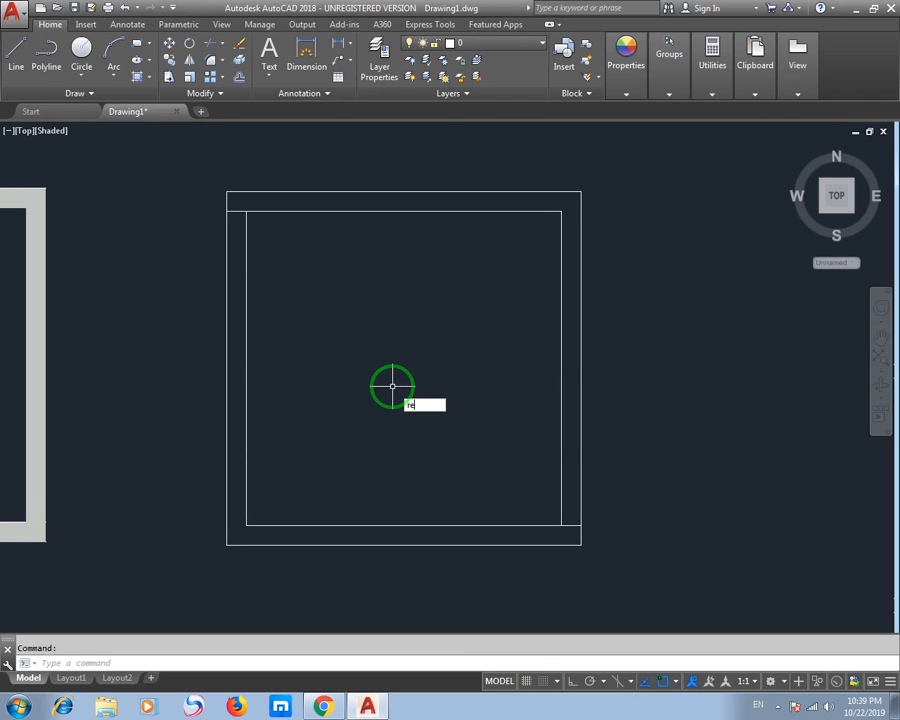
key("Escape")
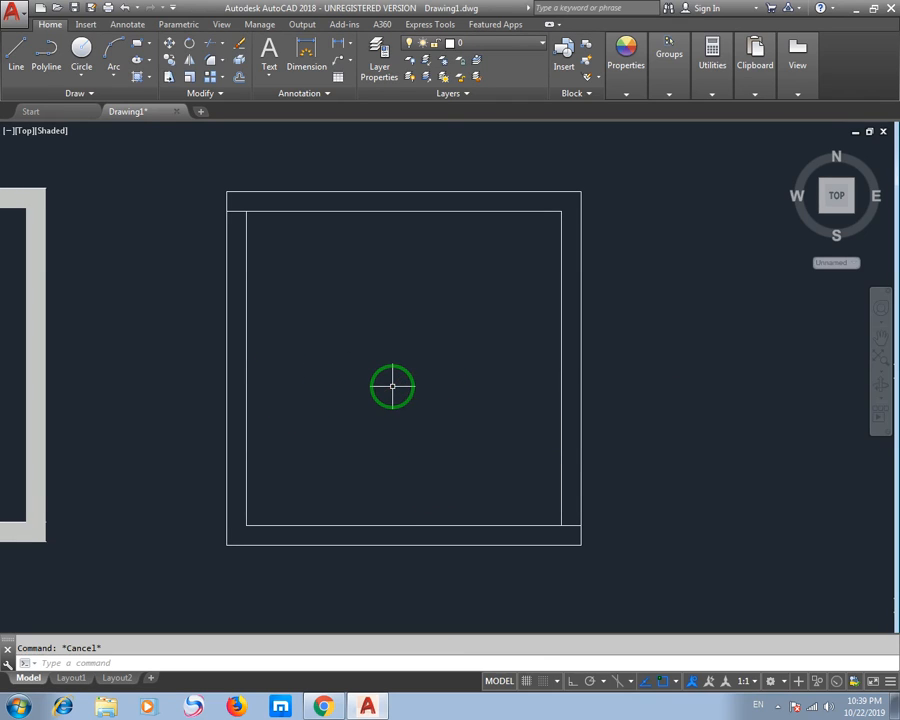
left_click(49, 131)
left_click(92, 162)
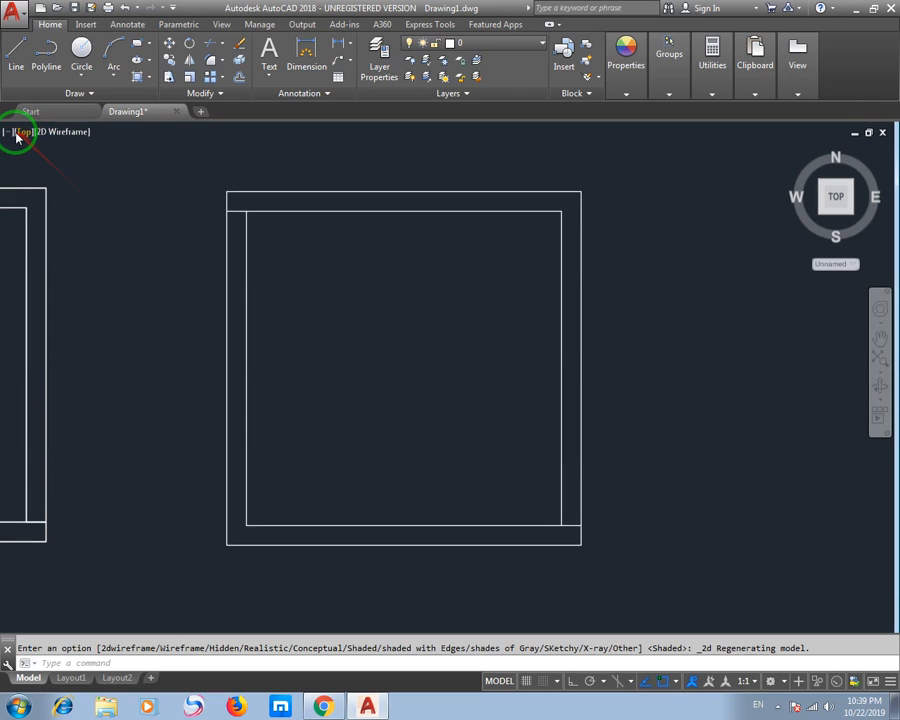
Step: Switch to the NW Isometric view with the flat plan's back wall in close view
left_click(20, 132)
left_click(60, 306)
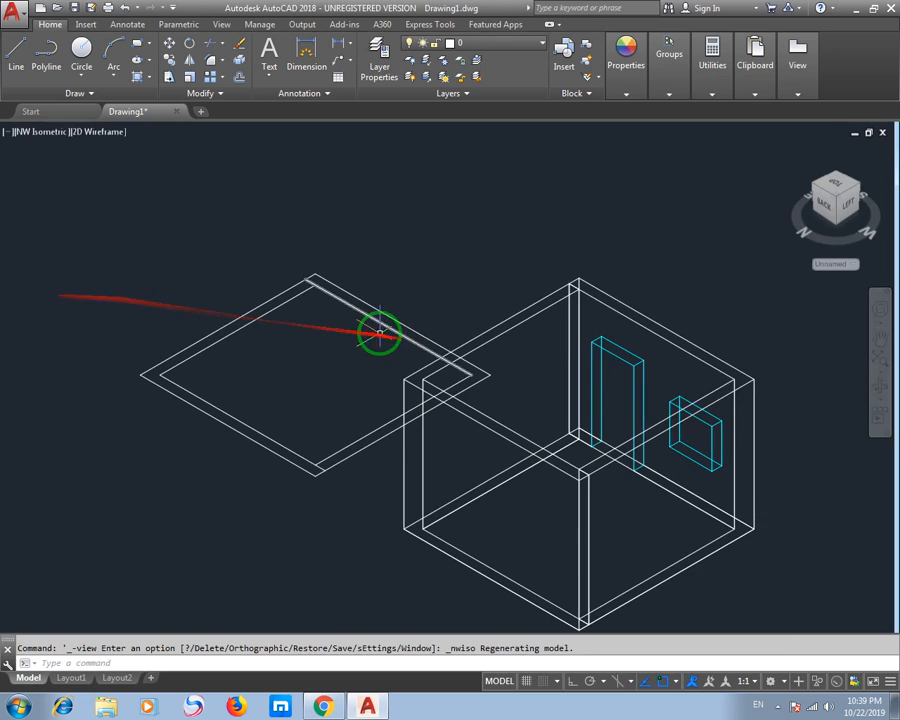
scroll(362, 393, "up", 5)
scroll(360, 360, "down", 3)
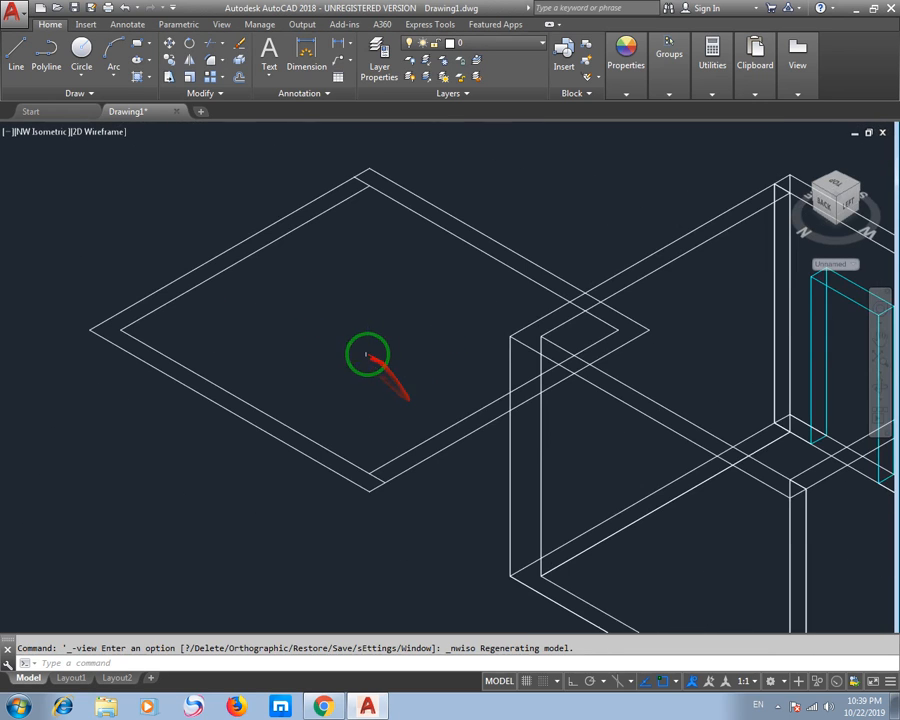
middle_click_drag(221, 237, 159, 272)
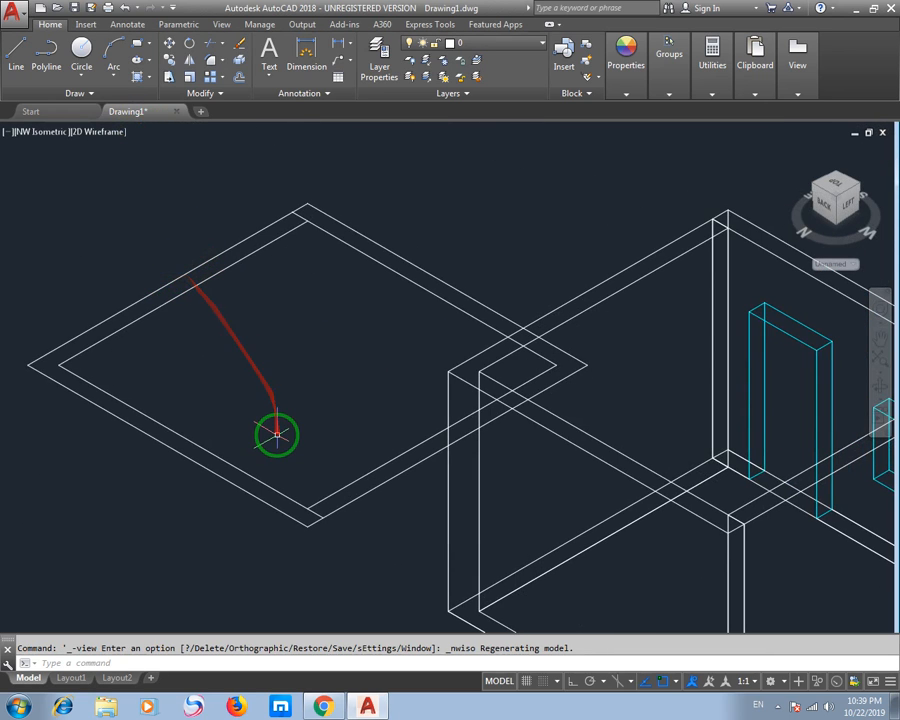
middle_click_drag(277, 434, 325, 385)
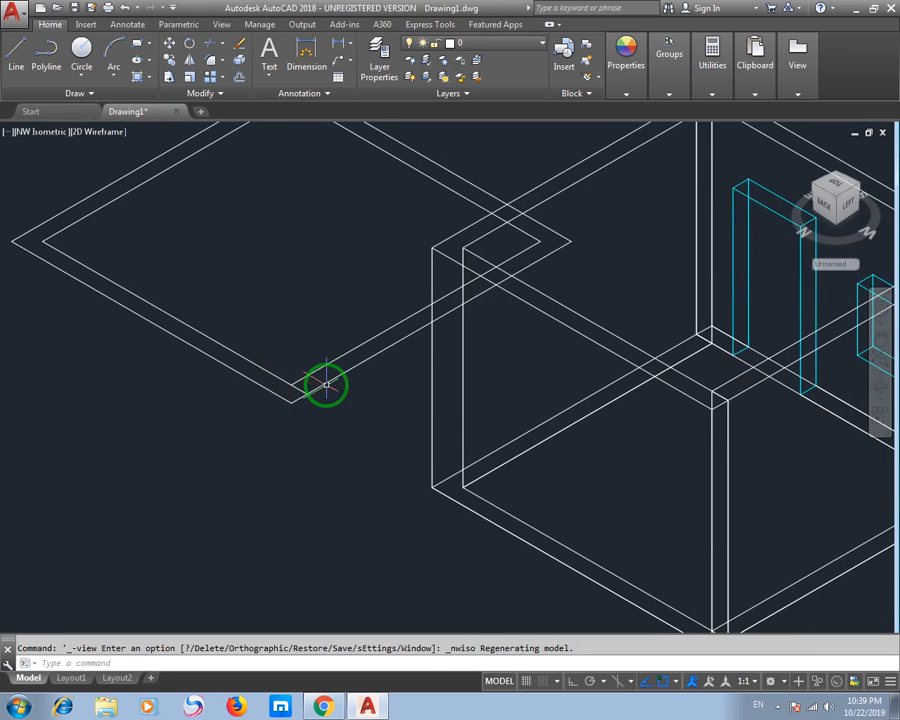
Step: Draw a rectangle about 2'-6" long and 9" deep across the flat plan's back wall thickness, near its northeast corner
key("Return")
middle_click_drag(160, 310, 160, 364)
key("Escape")
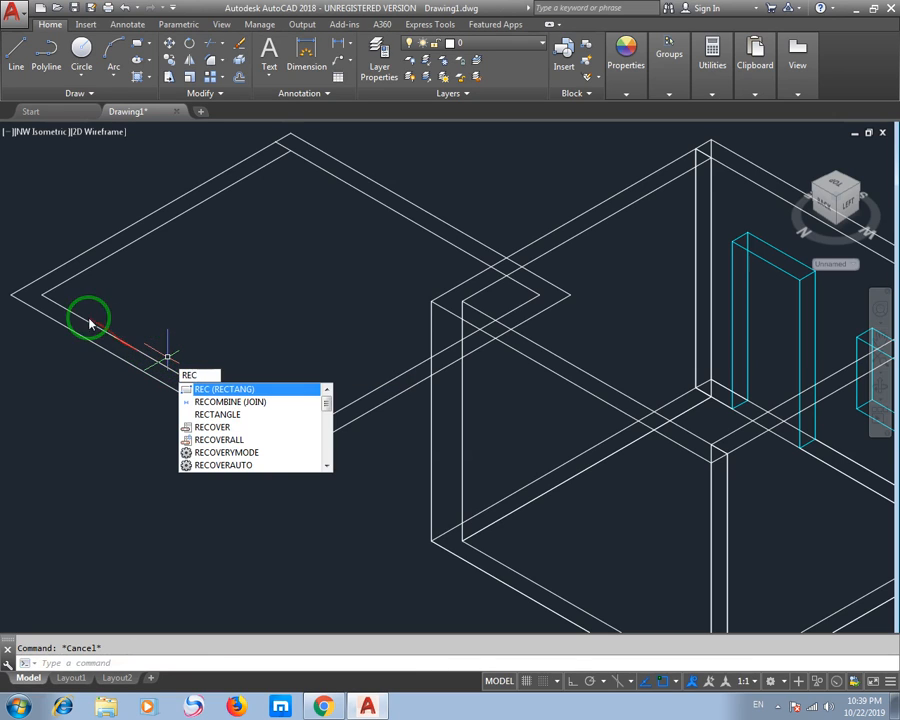
key("Return")
scroll(72, 312, "up", 3)
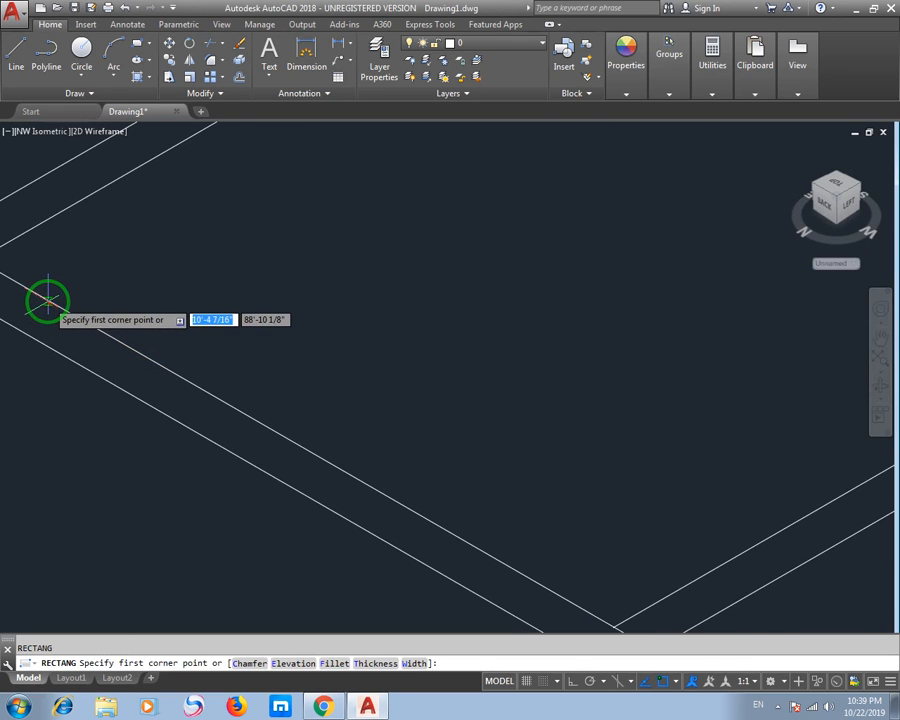
left_click(47, 300)
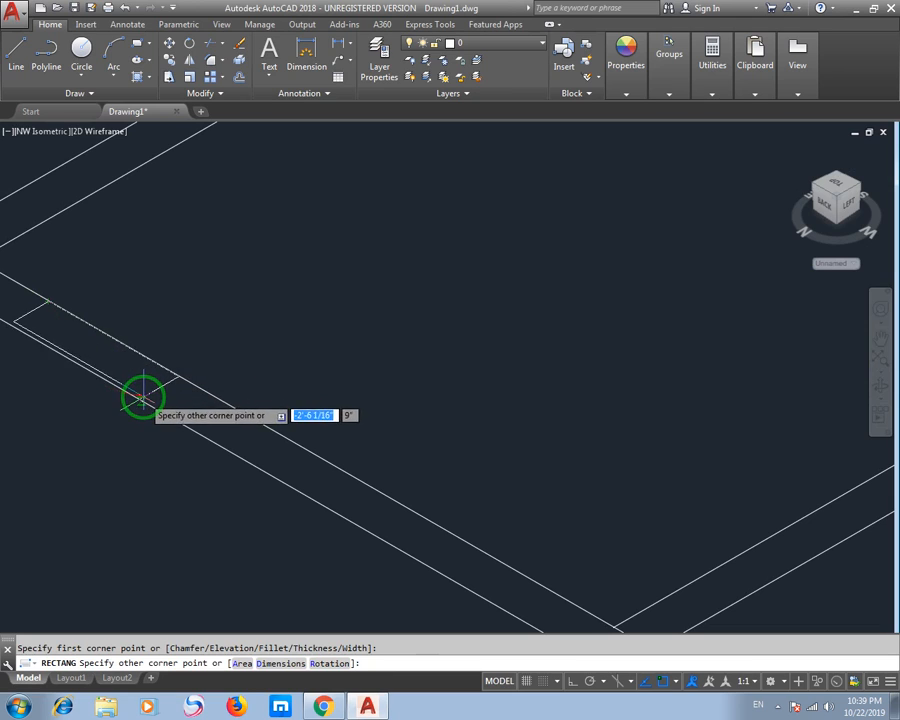
left_click(144, 399)
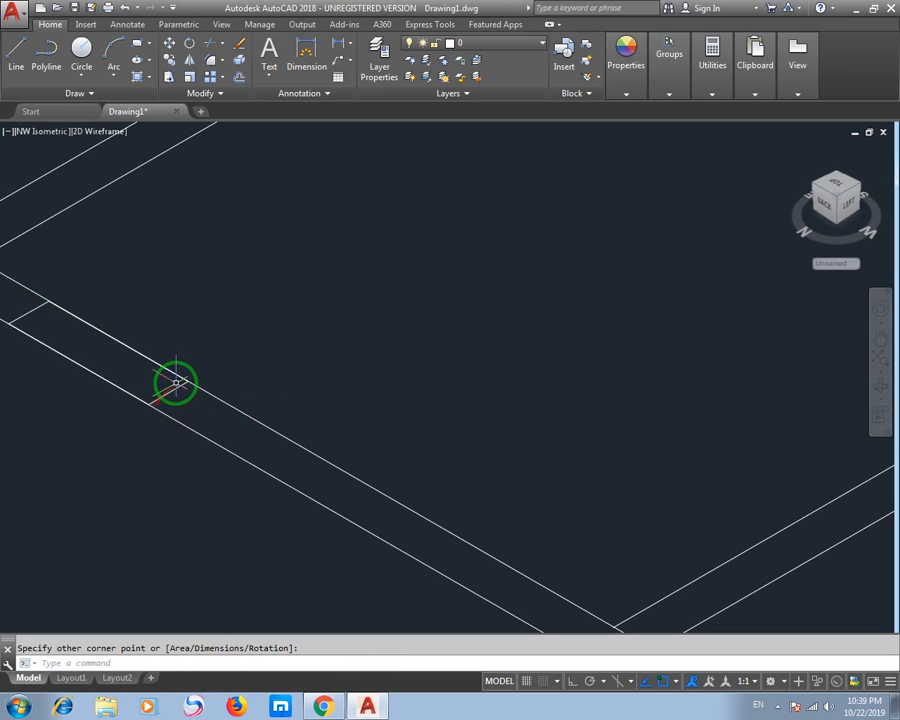
scroll(175, 382, "down", 3)
middle_click_drag(185, 412, 229, 382)
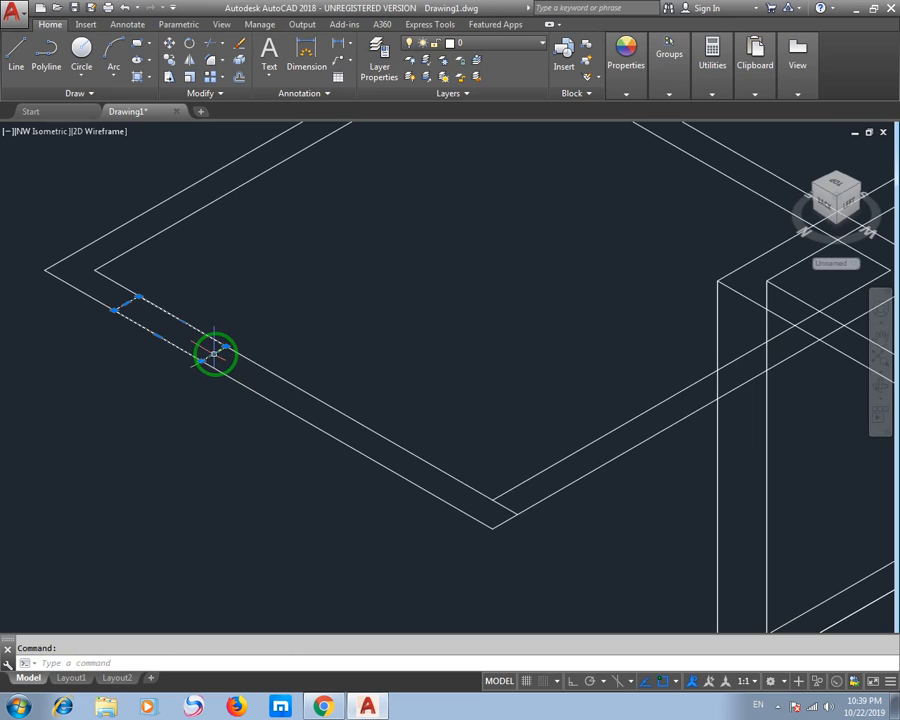
mouse_move(215, 356)
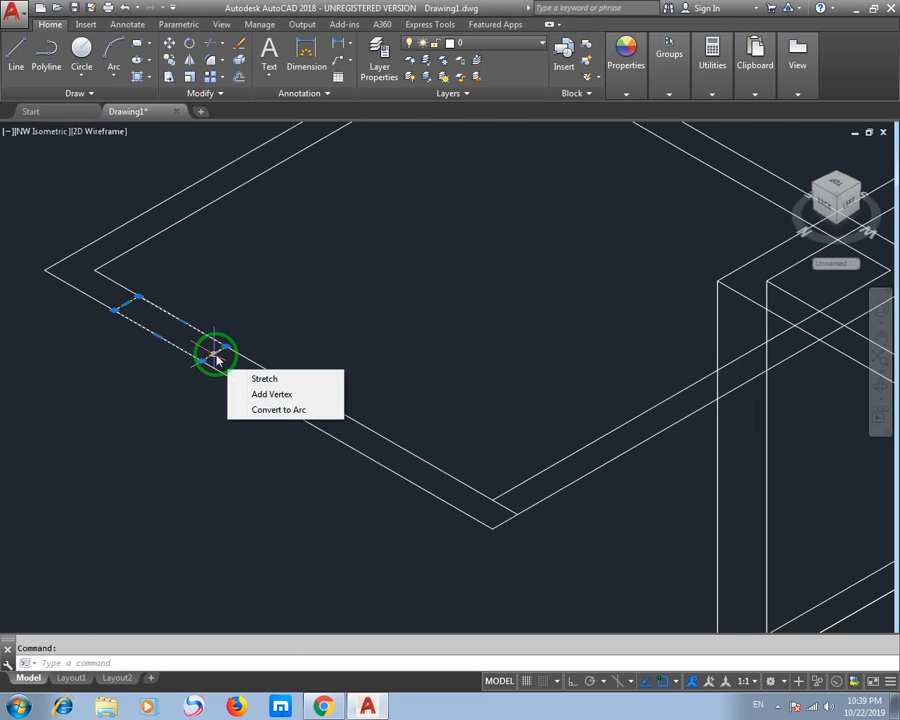
key("Escape")
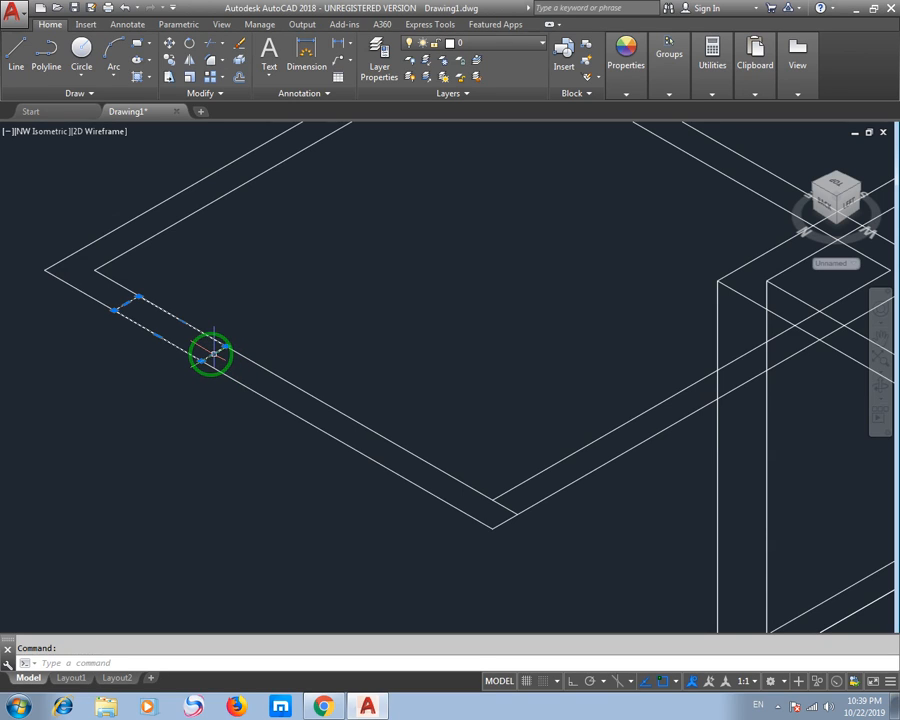
key("Escape")
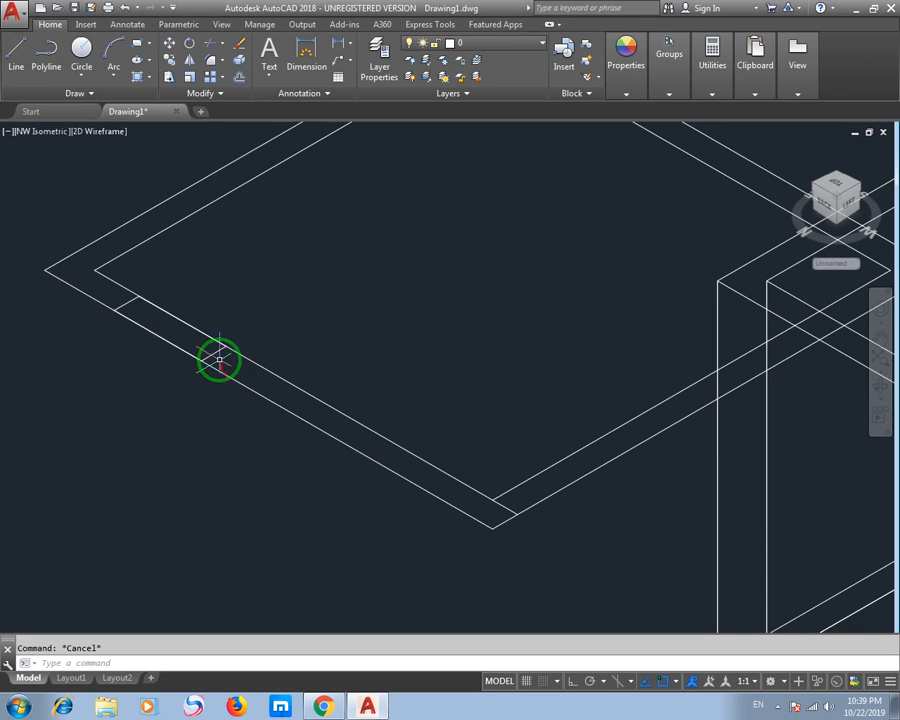
Step: Draw a second rectangle about 3' long and 9" deep across the flat plan's back wall thickness, near its northwest corner
scroll(250, 370, "down", 3)
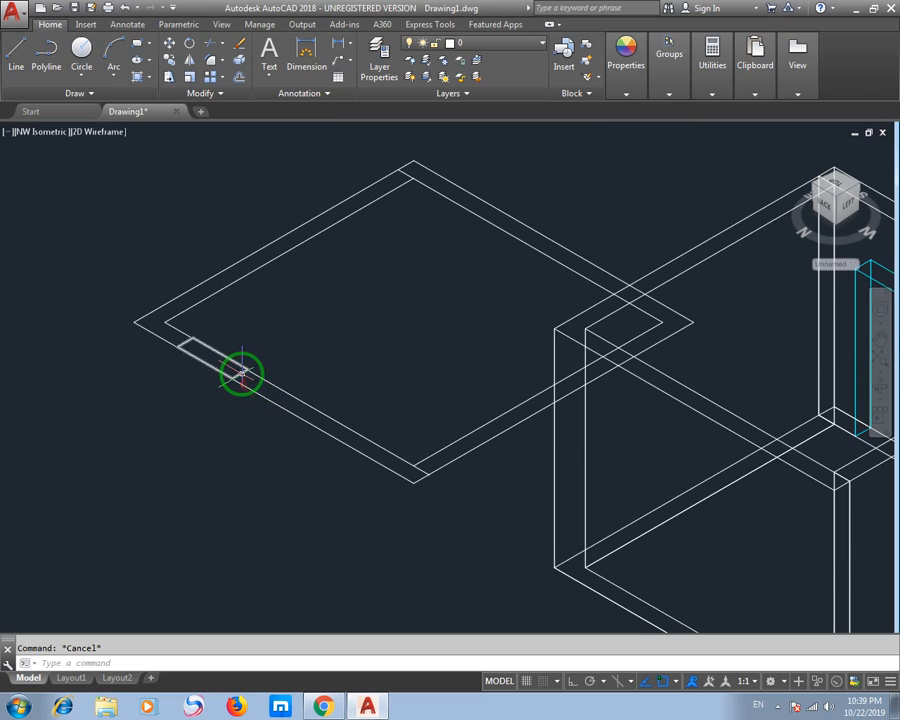
mouse_move(241, 377)
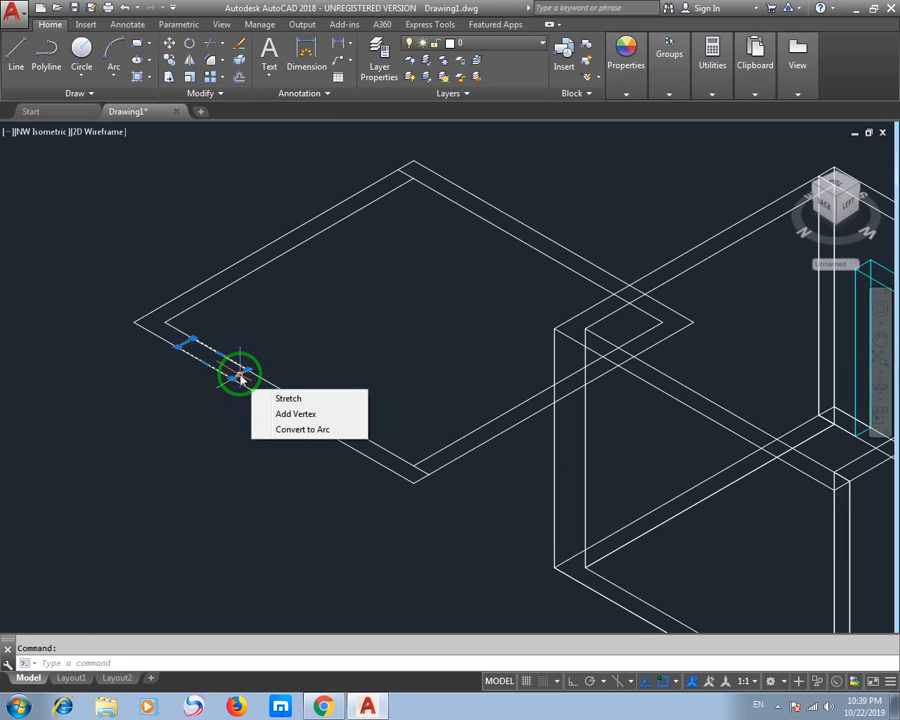
key("Escape")
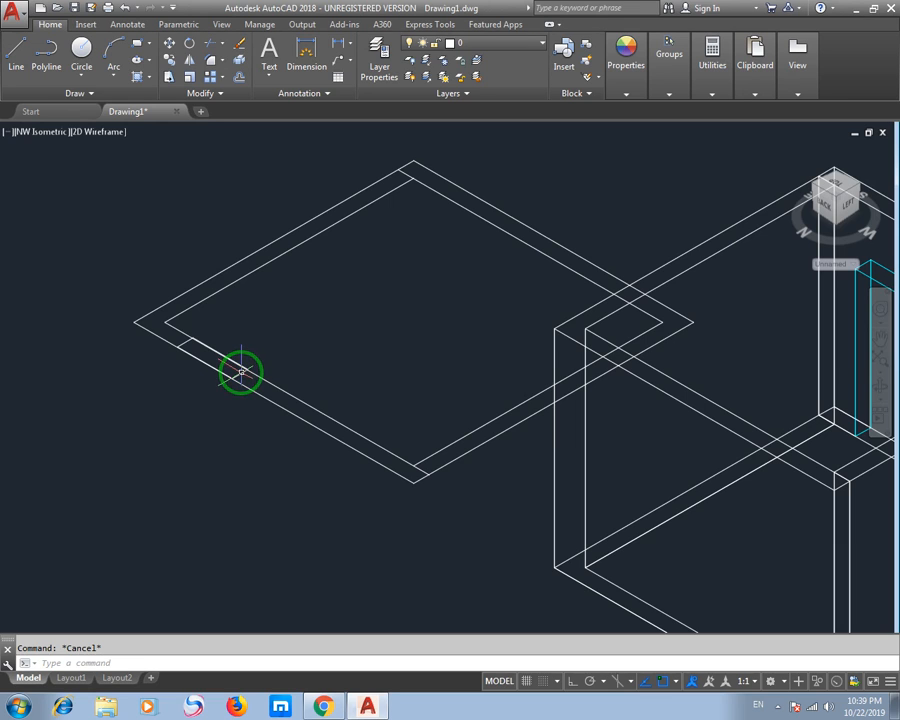
type("rec")
key("Return")
scroll(370, 450, "up", 2)
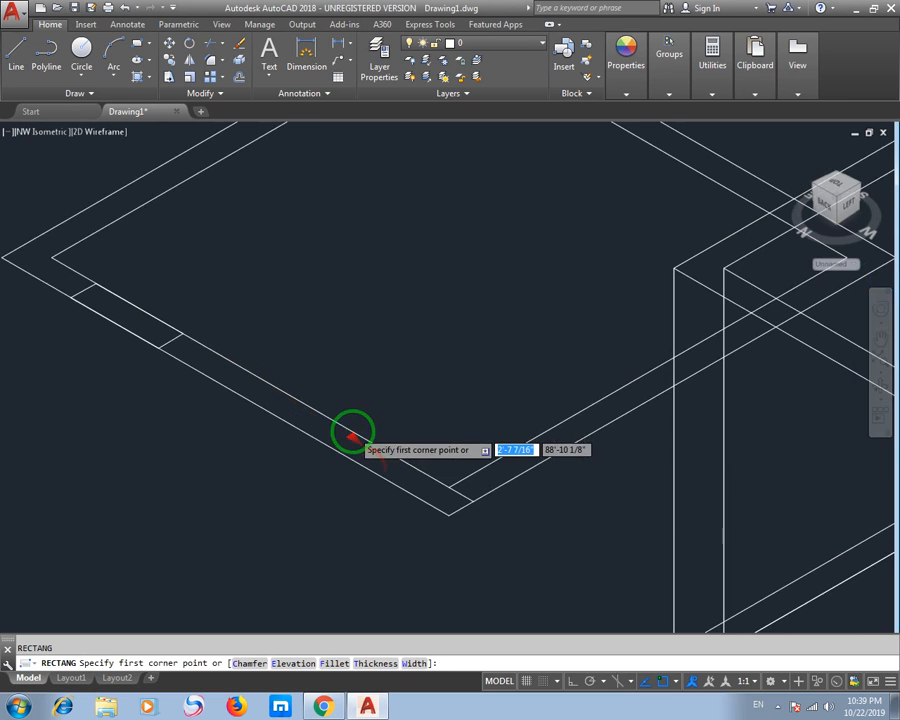
left_click(311, 409)
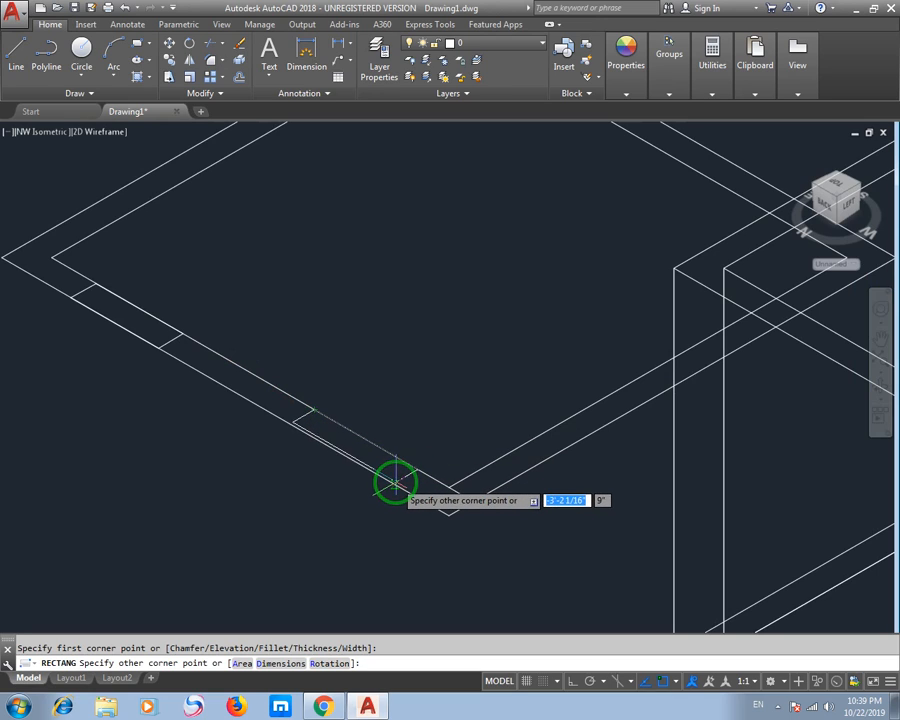
left_click(398, 484)
key("Escape")
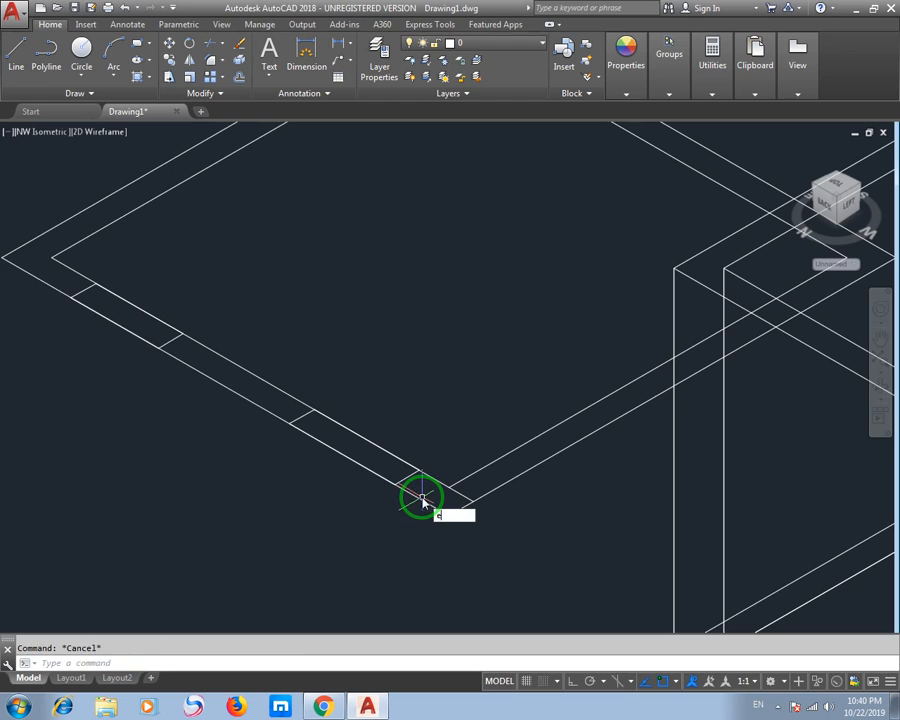
Step: Extrude both rectangles on the flat plan's back wall to a height of 3'
middle_click_drag(323, 415, 322, 440)
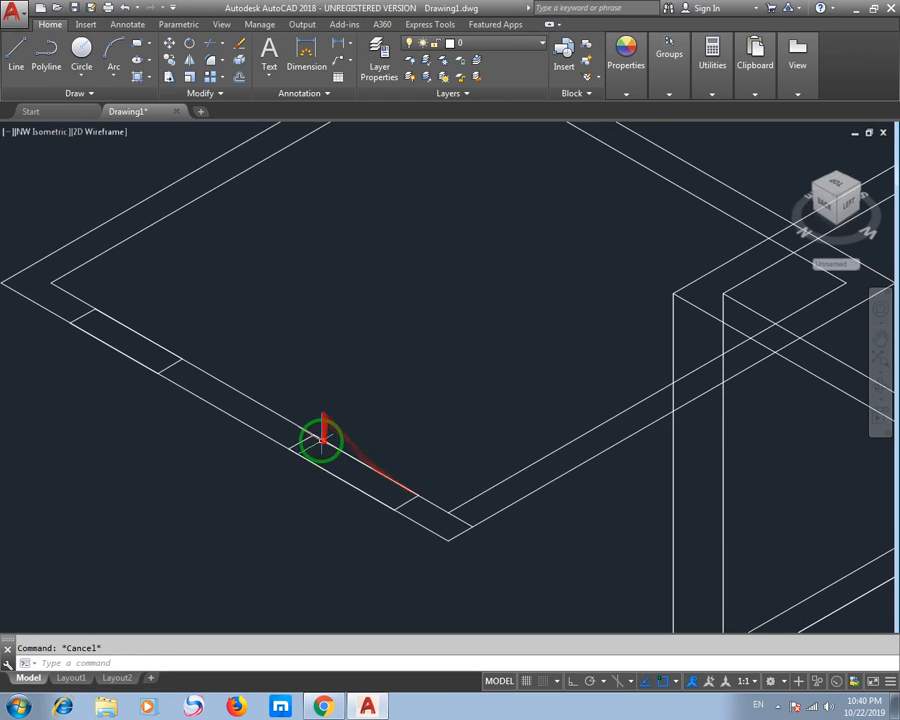
type("ext")
key("Return")
left_click(303, 436)
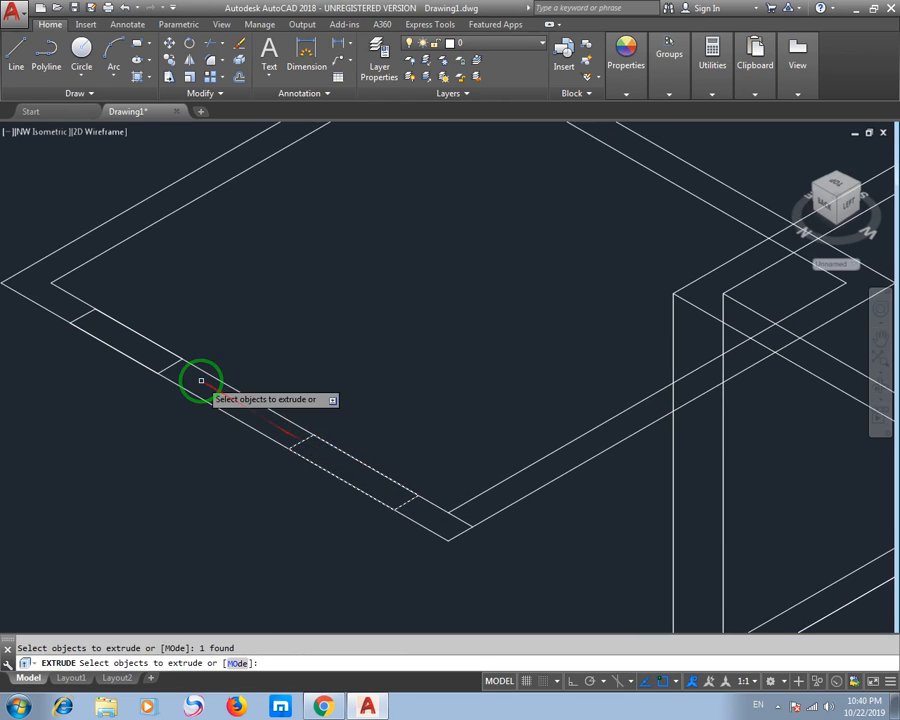
key("Return")
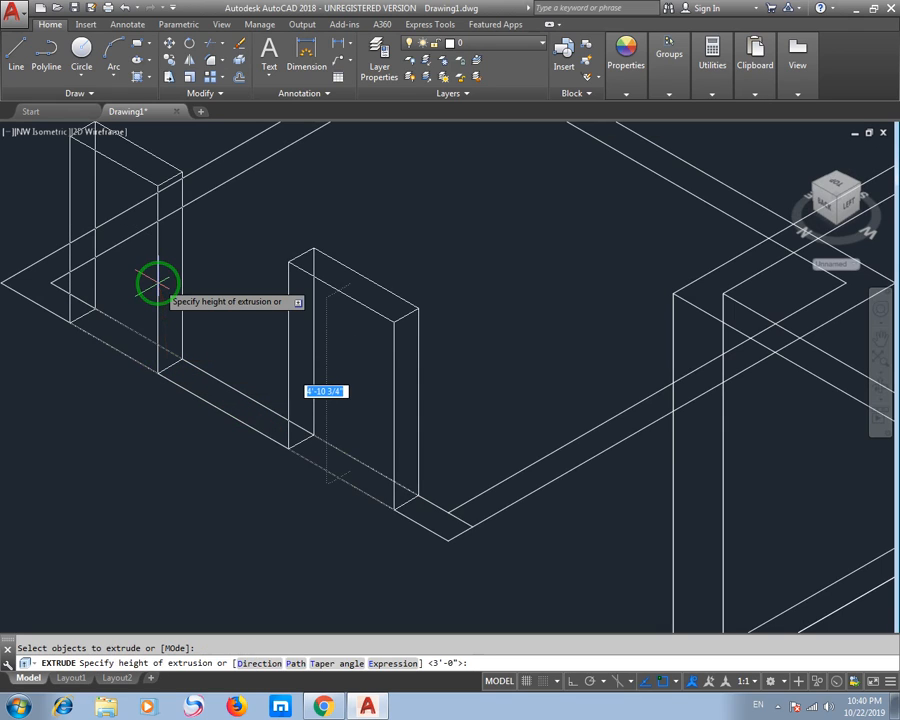
type("3")
key("Return")
key("Return")
key("Escape")
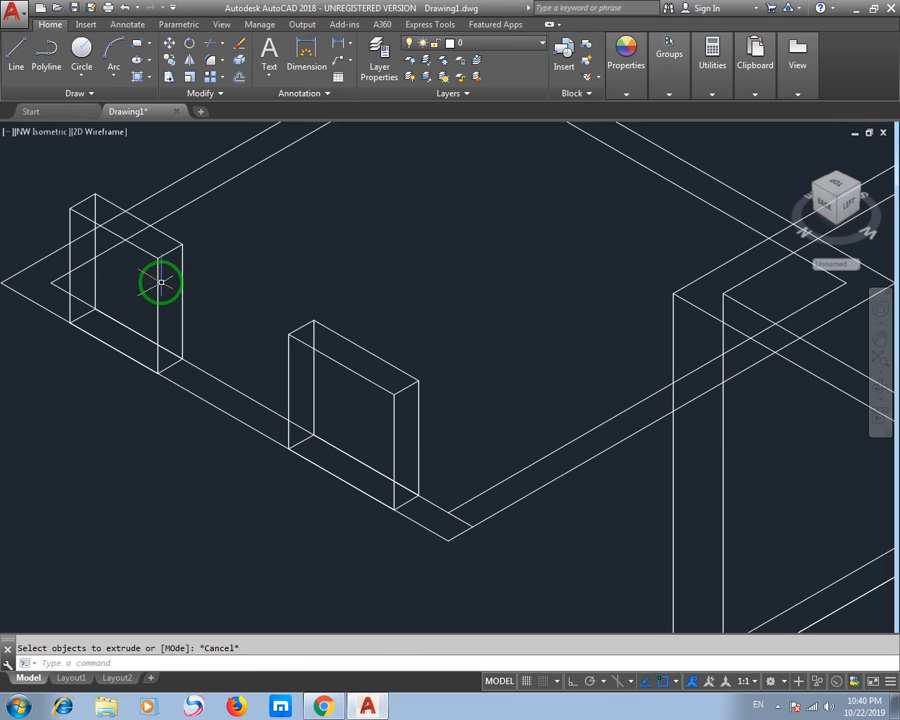
left_click(155, 260)
left_click(327, 356)
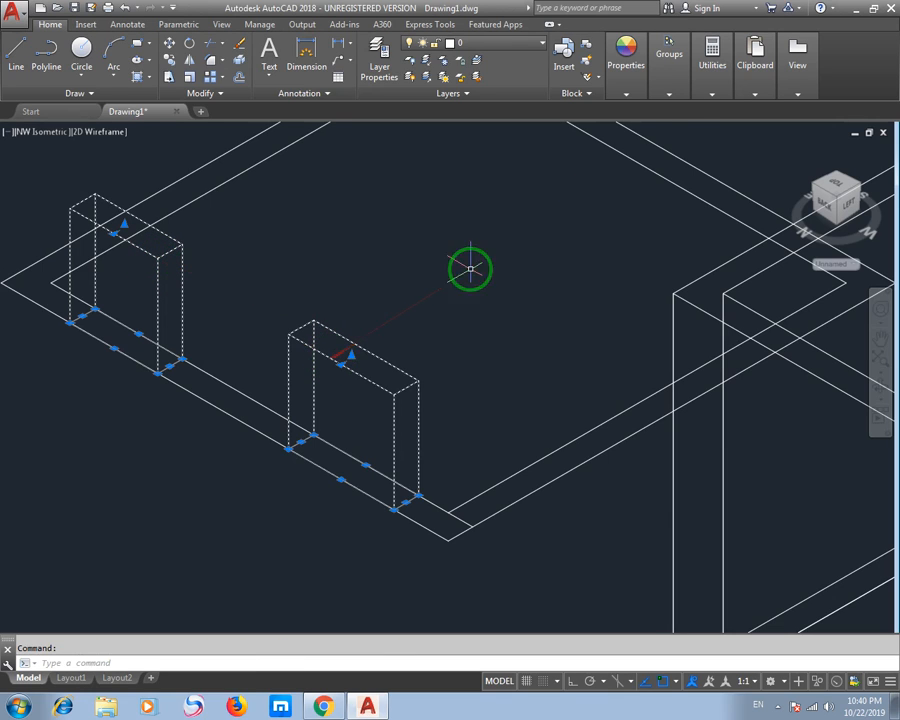
left_click(620, 80)
left_click(684, 113)
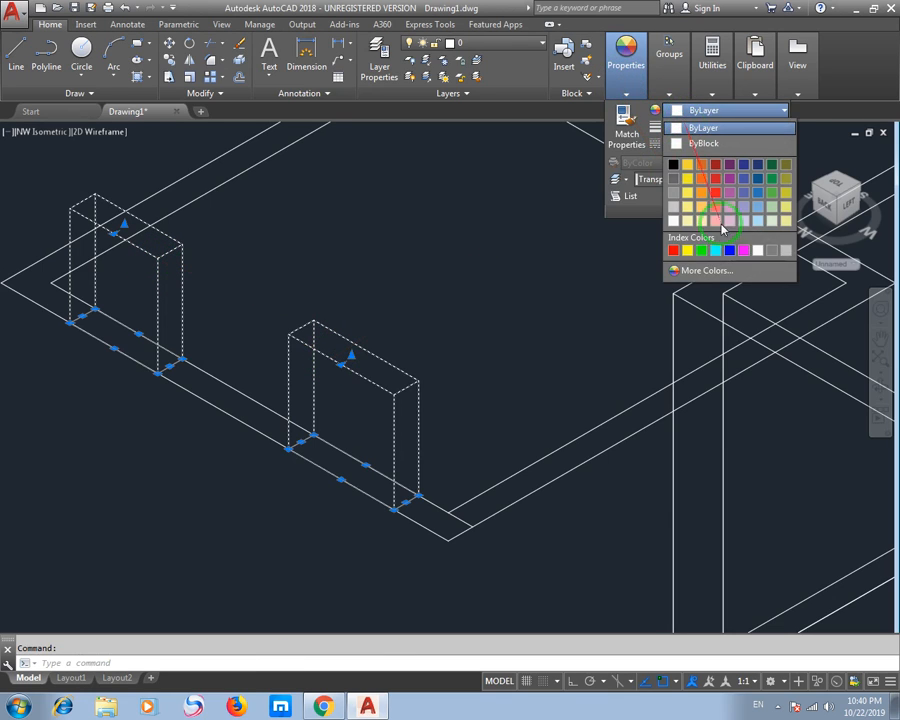
key("Escape")
key("Escape")
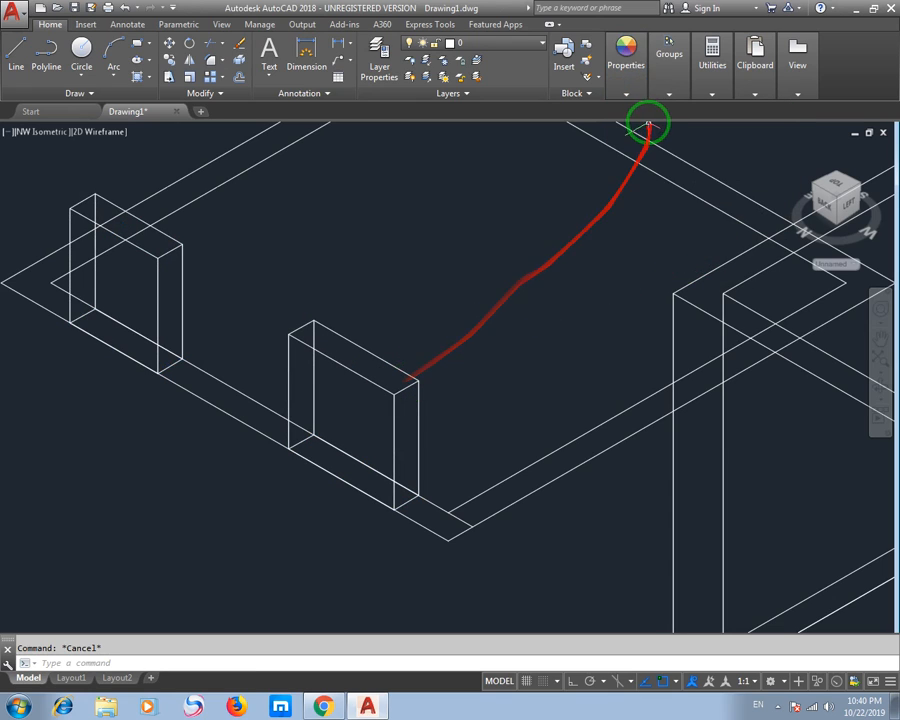
left_click(380, 381)
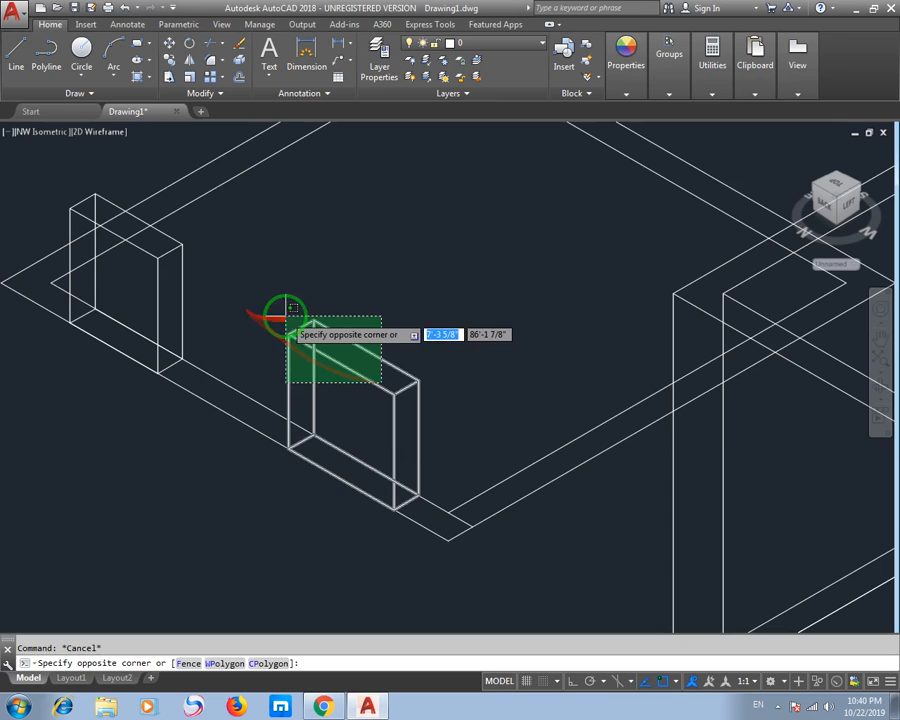
key("Escape")
Step: Set the colour of both extruded window blocks on the flat plan to cyan
left_click(301, 335)
left_click(162, 230)
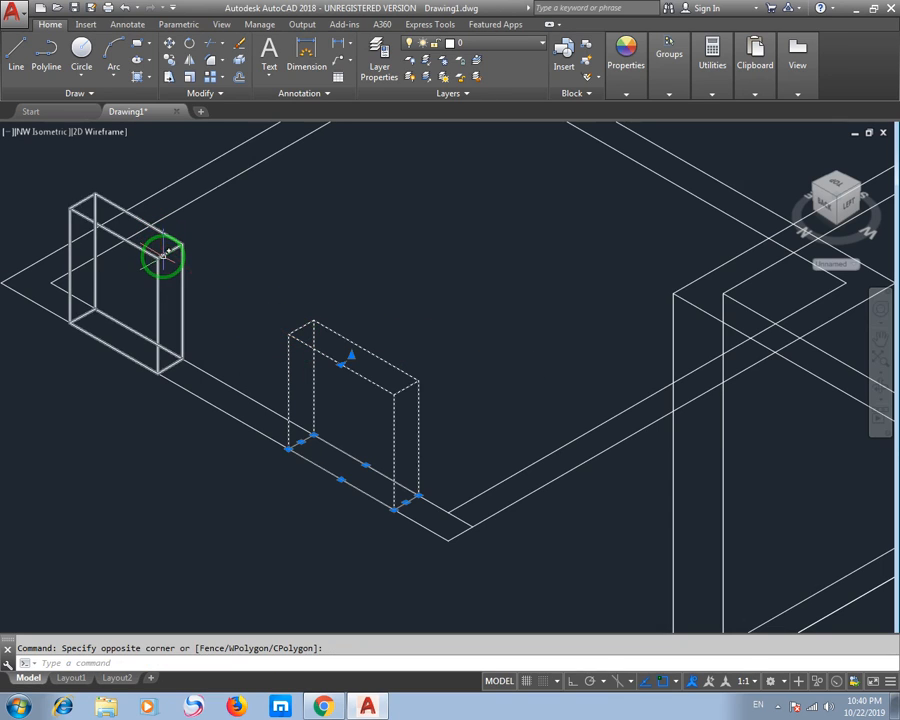
mouse_move(626, 60)
left_click(694, 150)
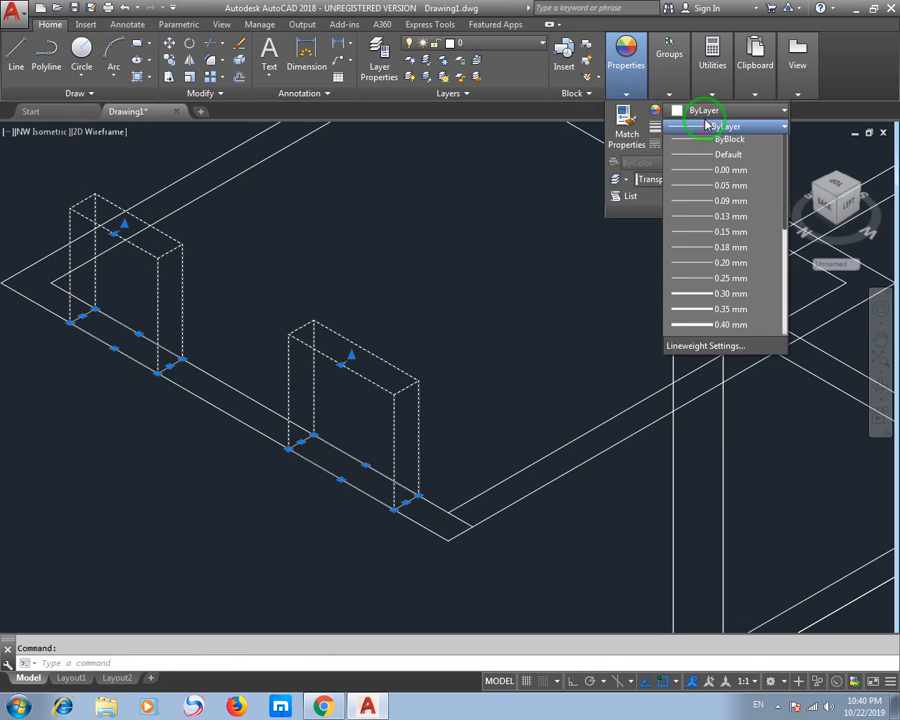
left_click(706, 125)
left_click(704, 111)
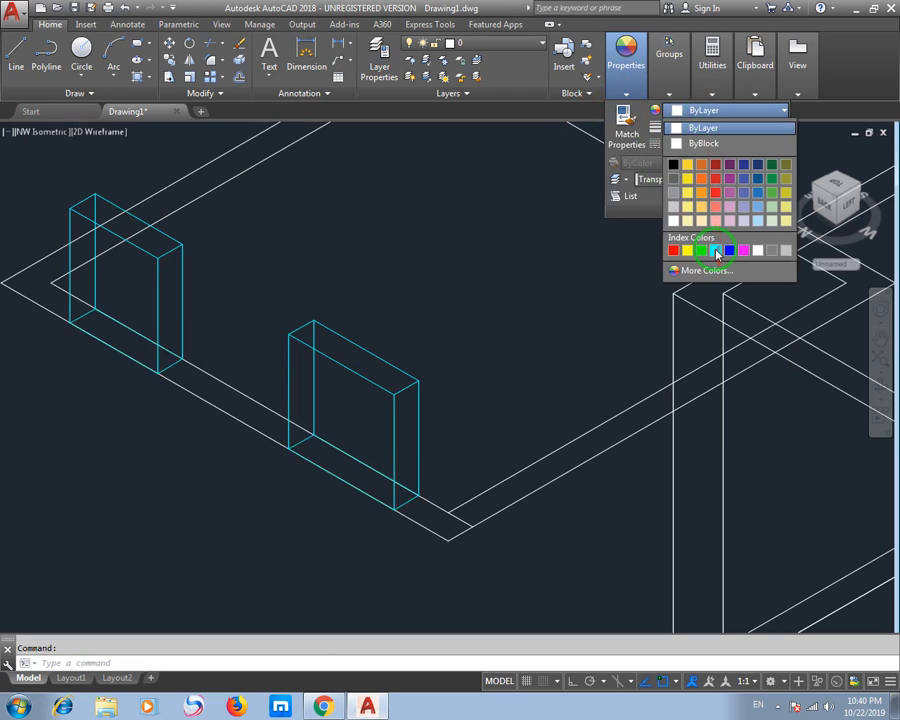
left_click(716, 251)
key("Escape")
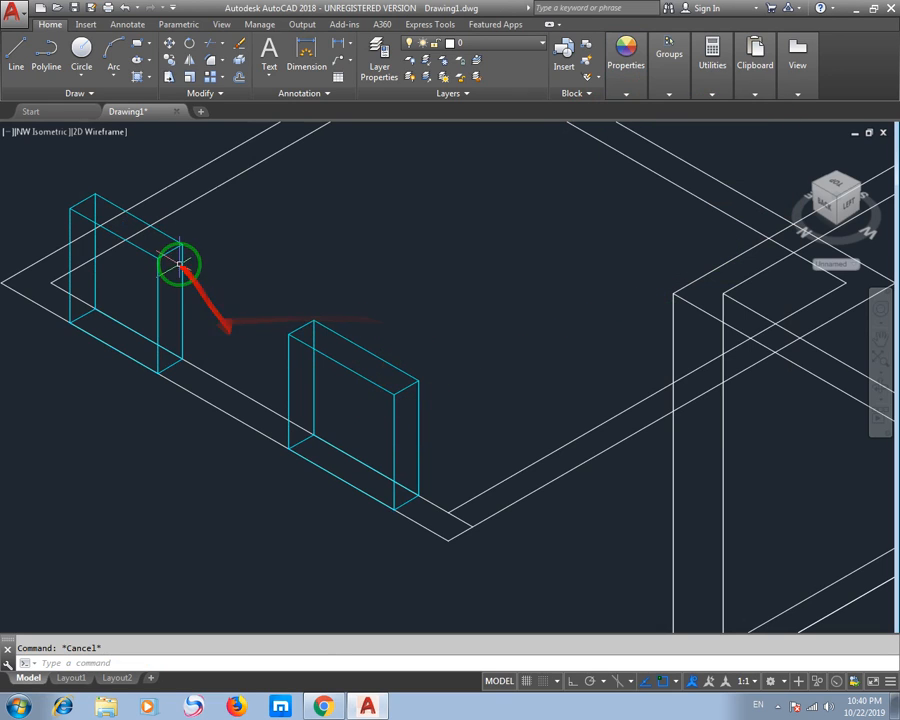
Step: Move the window block near the flat plan's northeast corner straight up by 3' along Z
left_click(180, 264)
left_click(156, 258)
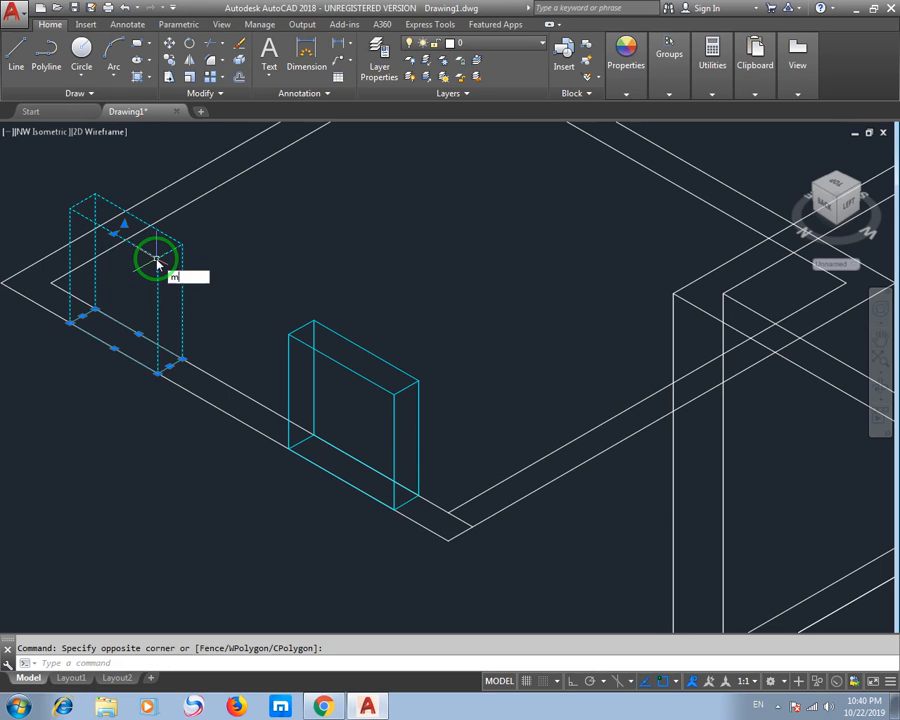
type("m")
key("Return")
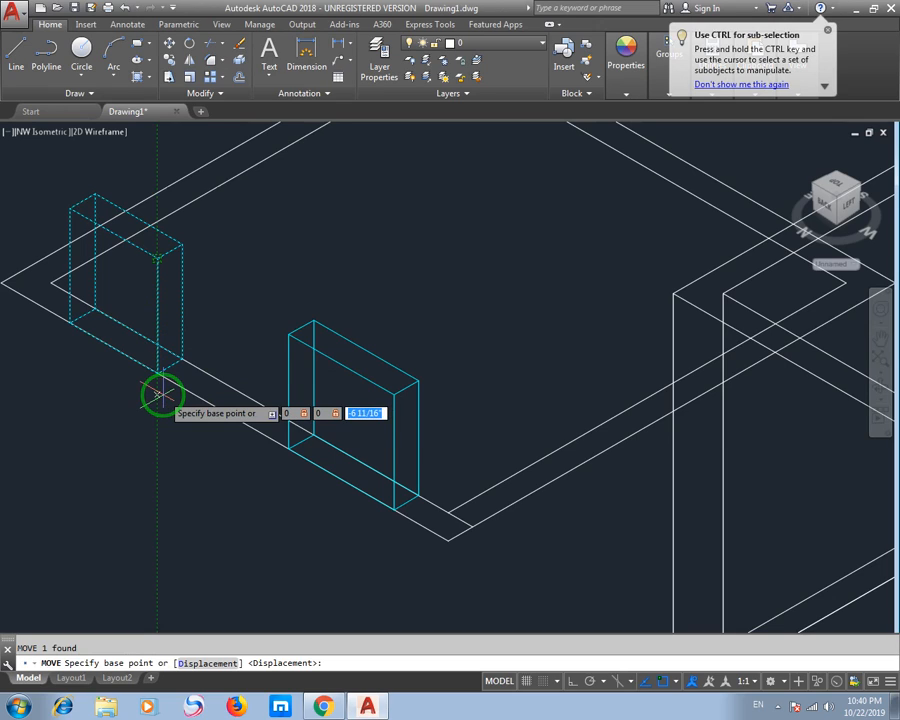
type("0,0,3")
key("Return")
key("Return")
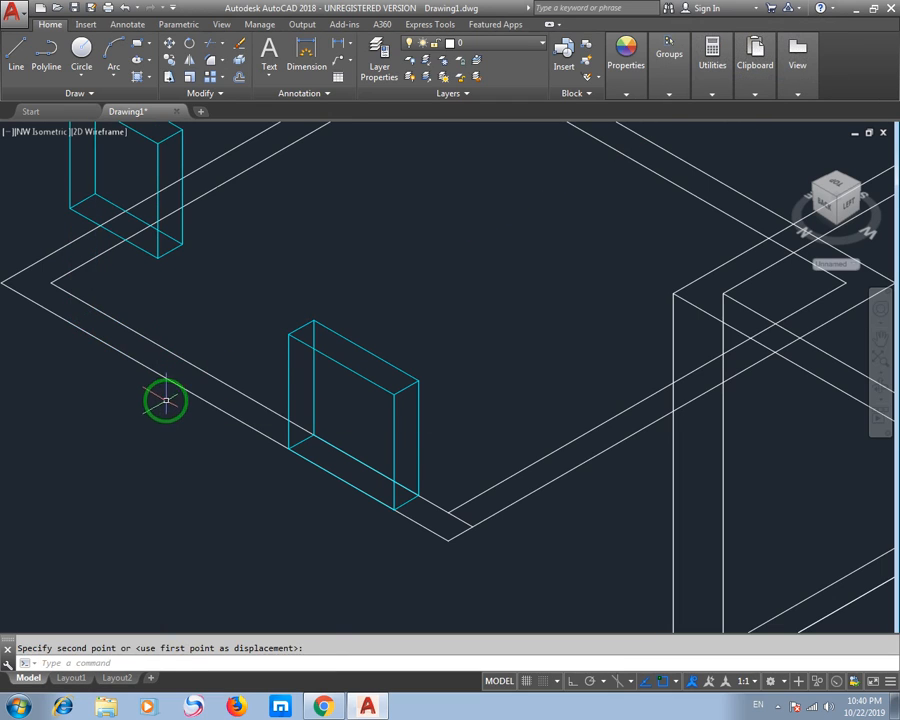
key("Escape")
Step: Move the window block near the flat plan's northwest corner straight up by 3' along Z
left_click(307, 343)
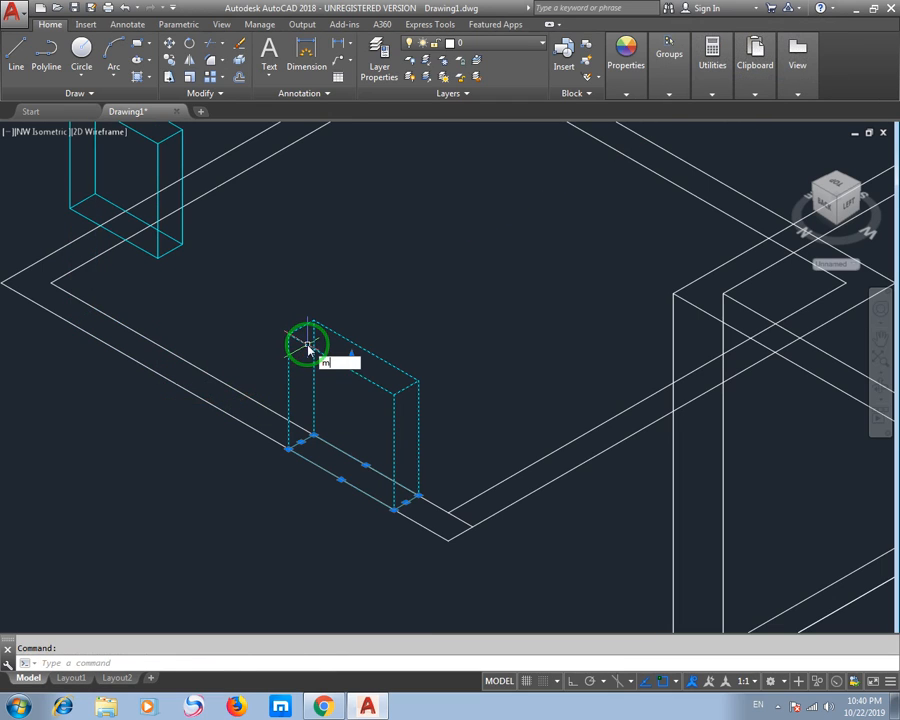
type("m")
key("Return")
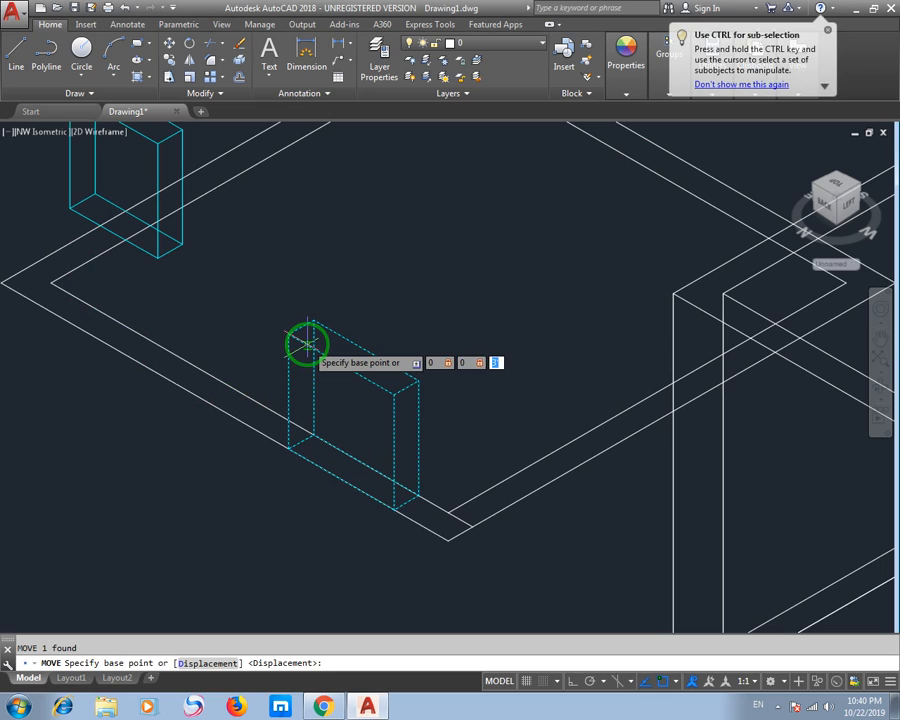
type("0,0,3")
key("Return")
key("Return")
key("Escape")
Step: Move both window blocks from the flat plan's outer northwest corner to the matching base corner of the 3D room
scroll(250, 350, "down", 3)
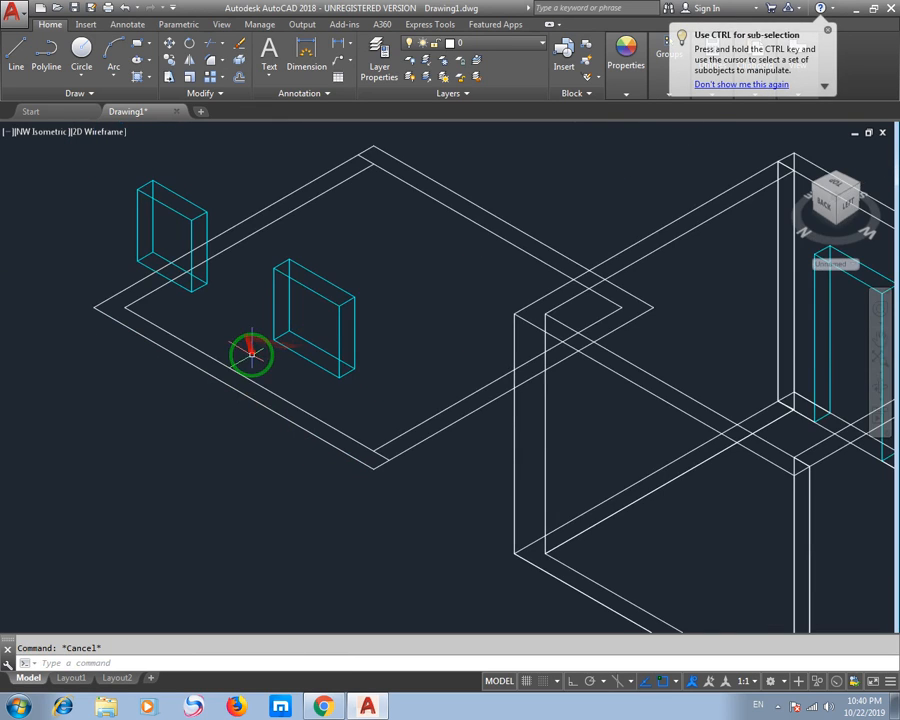
scroll(284, 365, "up", 1)
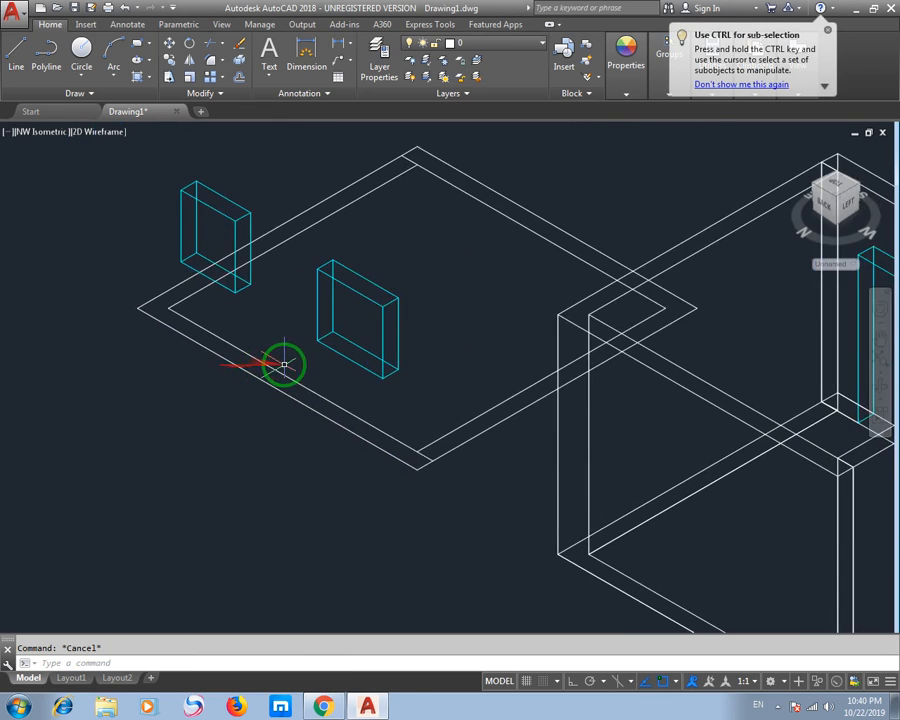
left_click(337, 279)
left_click(237, 222)
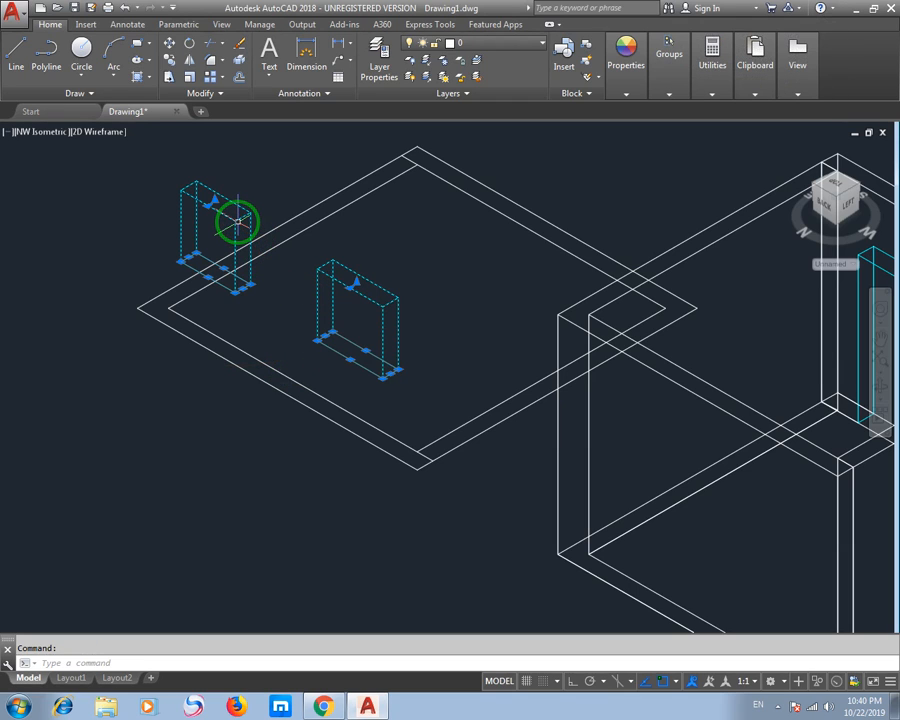
key("Return")
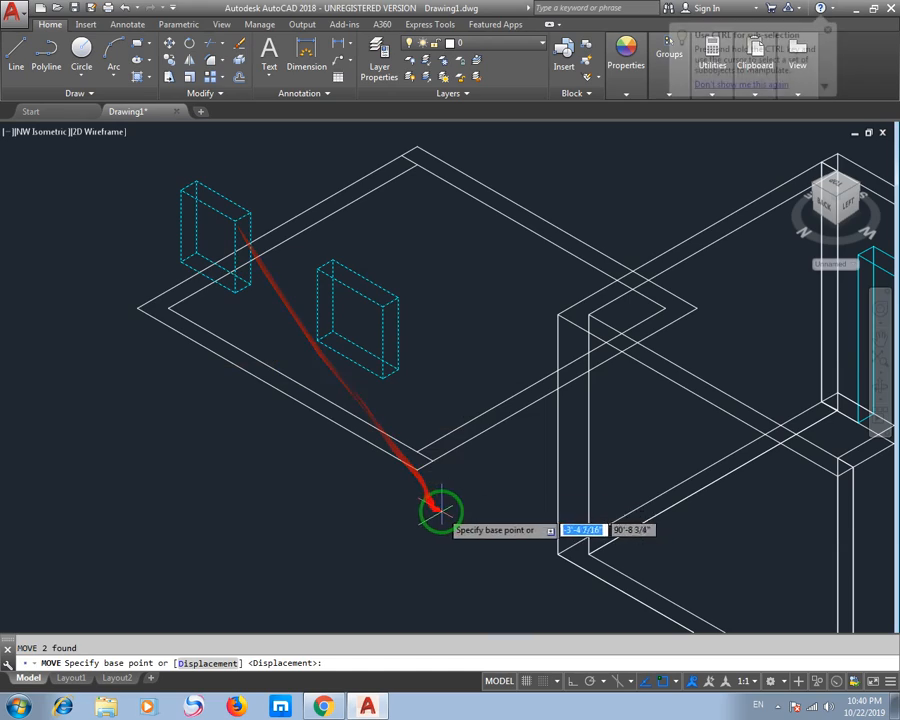
left_click(420, 472)
middle_click_drag(478, 539, 208, 341)
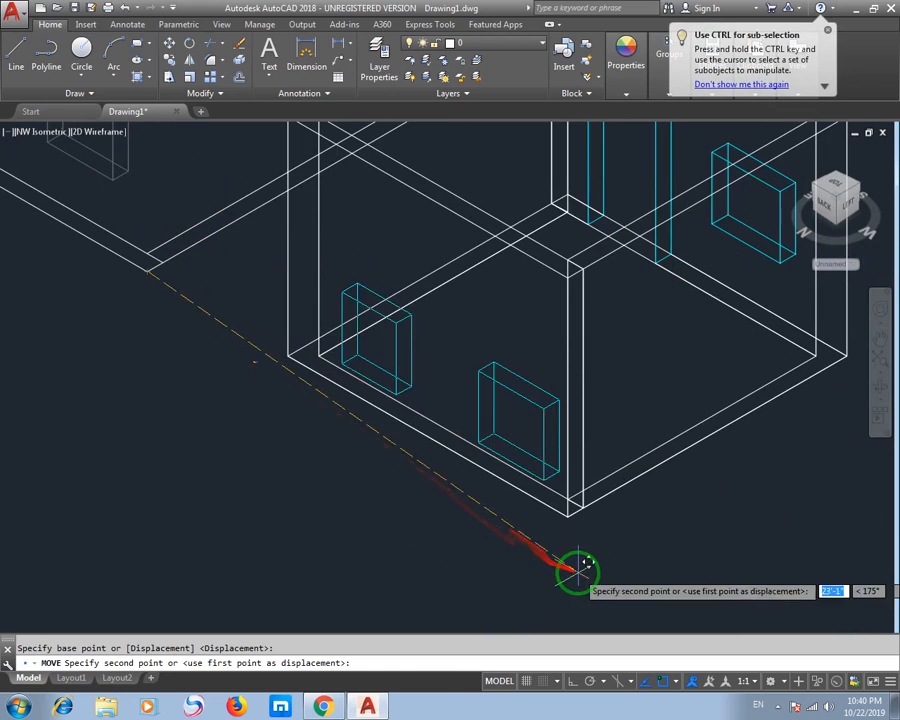
left_click(568, 514)
key("Escape")
scroll(560, 545, "down", 4)
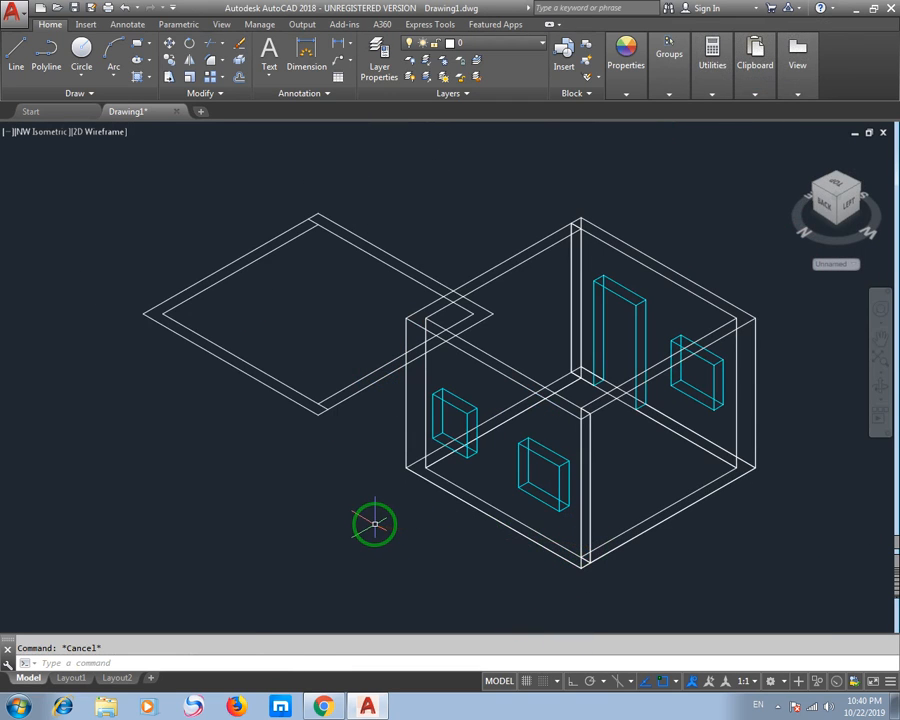
Step: Shade the model with the SHADE command and view the window blocks in the room's back wall
type("shade")
key("Return")
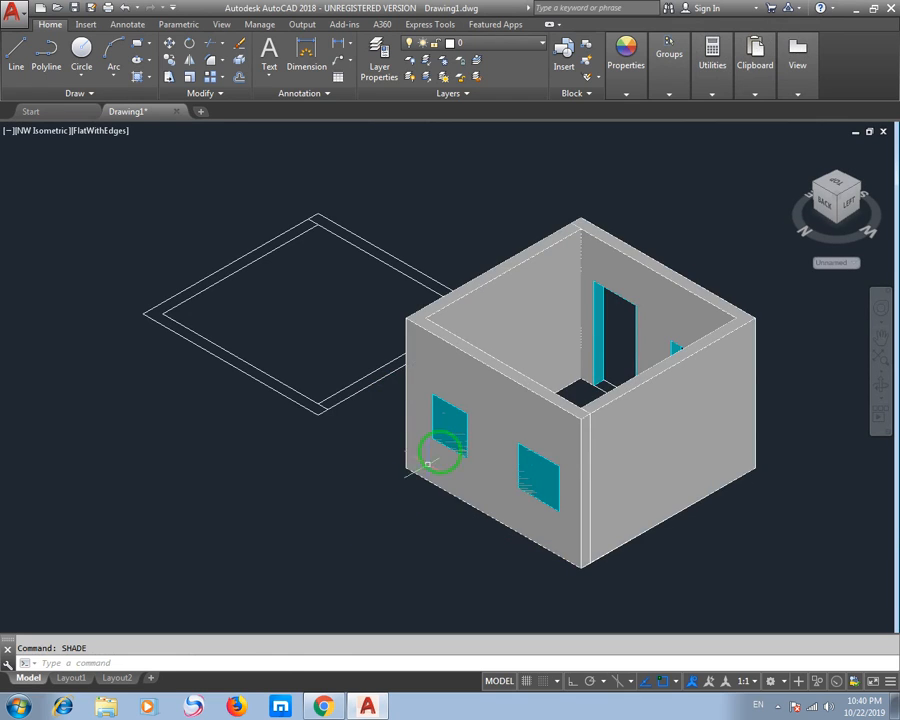
middle_click_drag(427, 464, 249, 426)
scroll(275, 455, "up", 2)
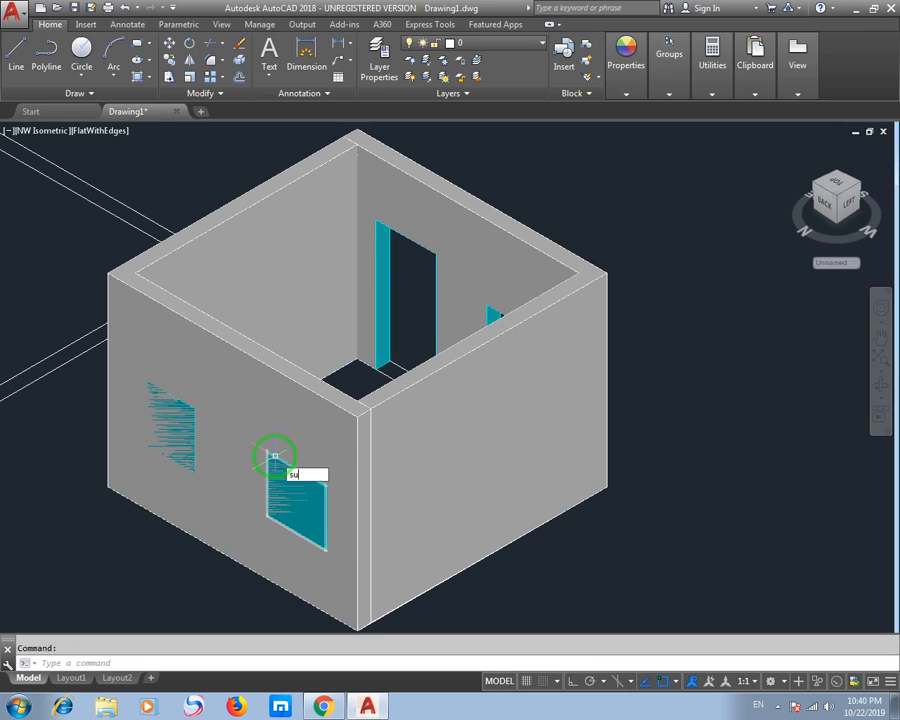
type("su")
key("Return")
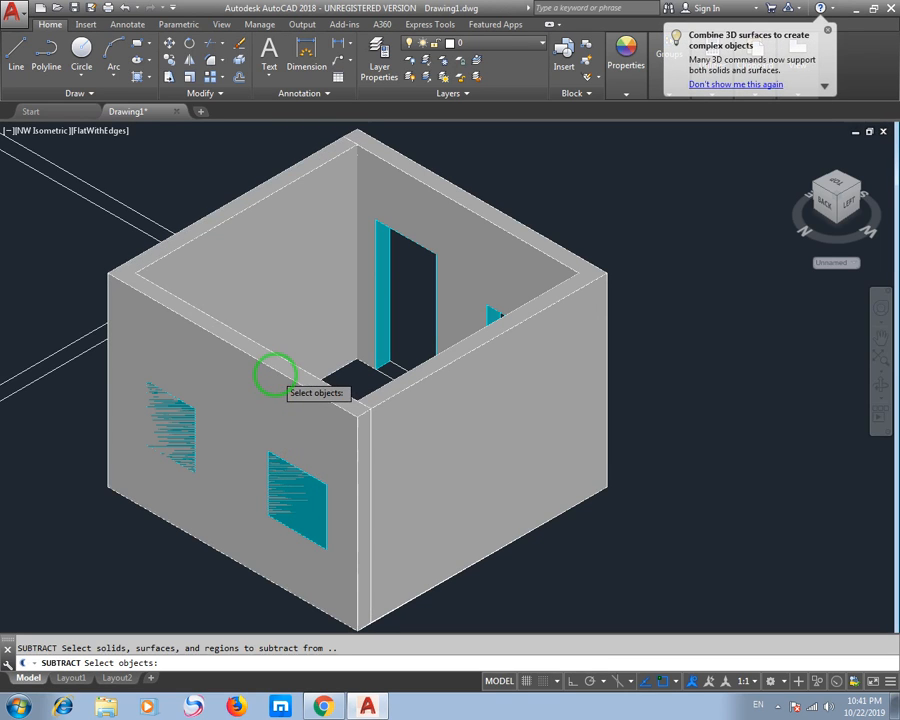
scroll(176, 424, "up", 3)
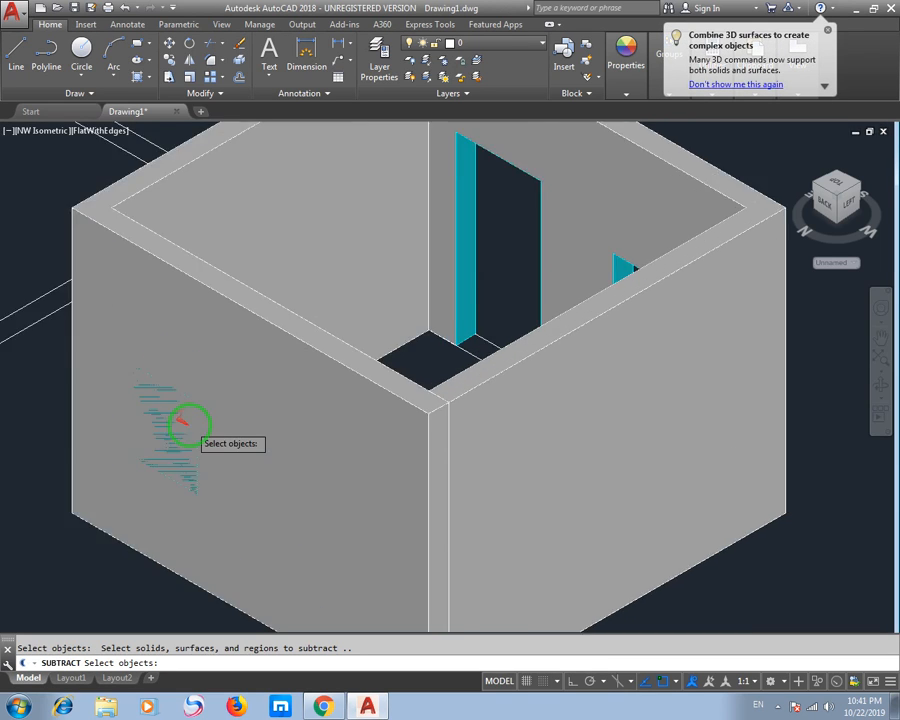
middle_click_drag(176, 424, 372, 368)
left_click(354, 355)
key("Escape")
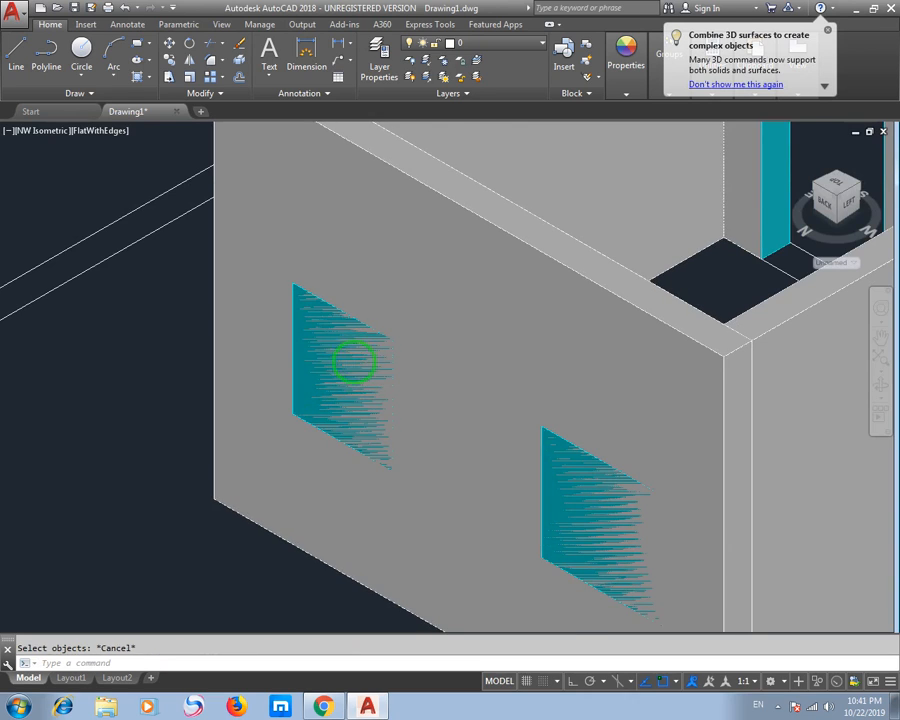
Step: Switch the model's visual style to 2D Wireframe
scroll(345, 364, "down", 3)
left_click(38, 131)
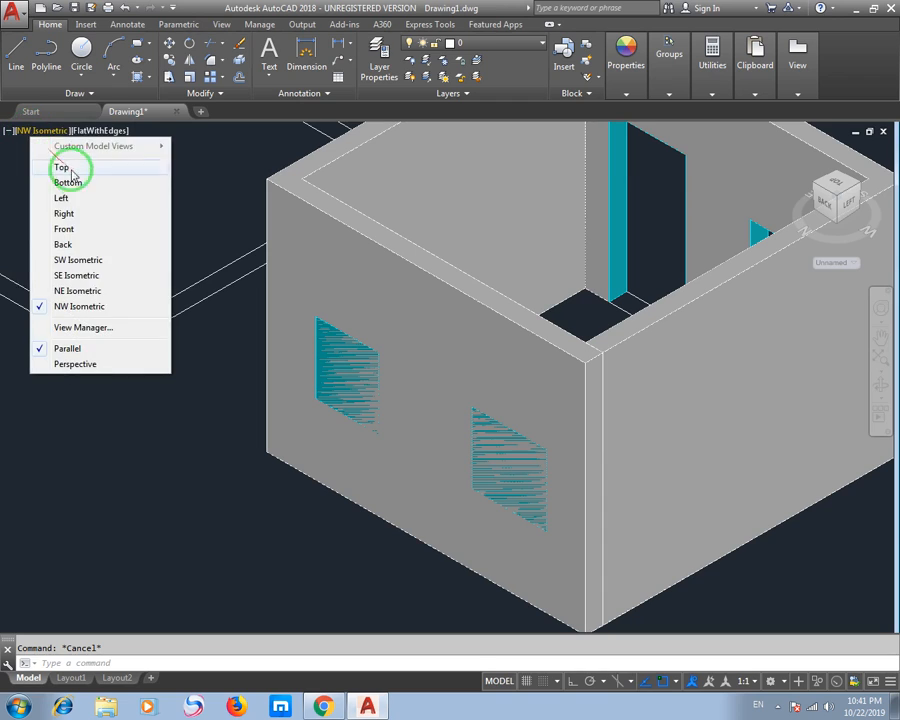
left_click(88, 134)
left_click(92, 131)
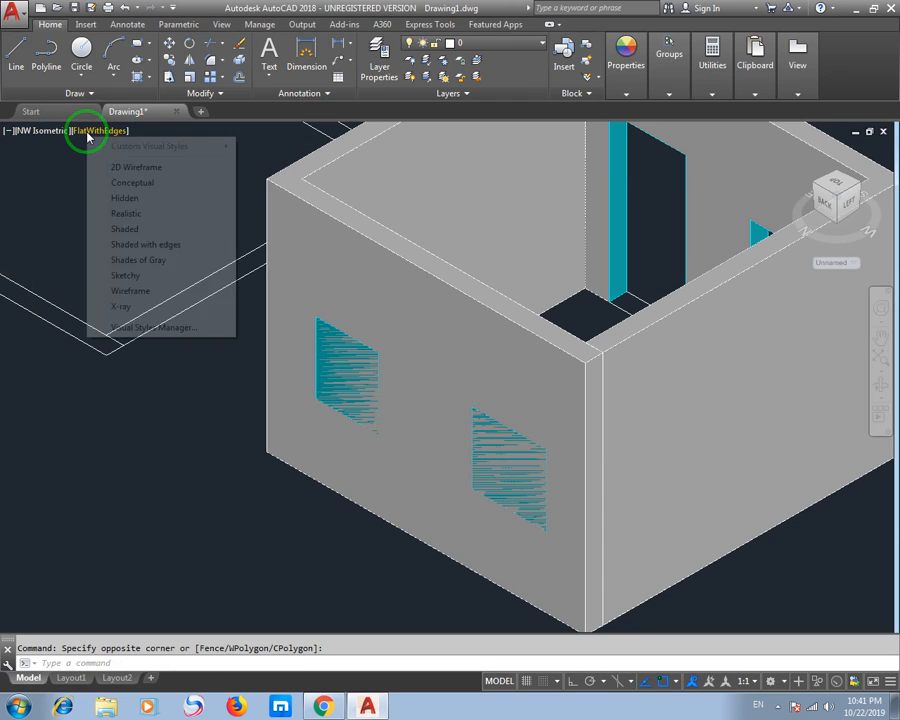
left_click(122, 169)
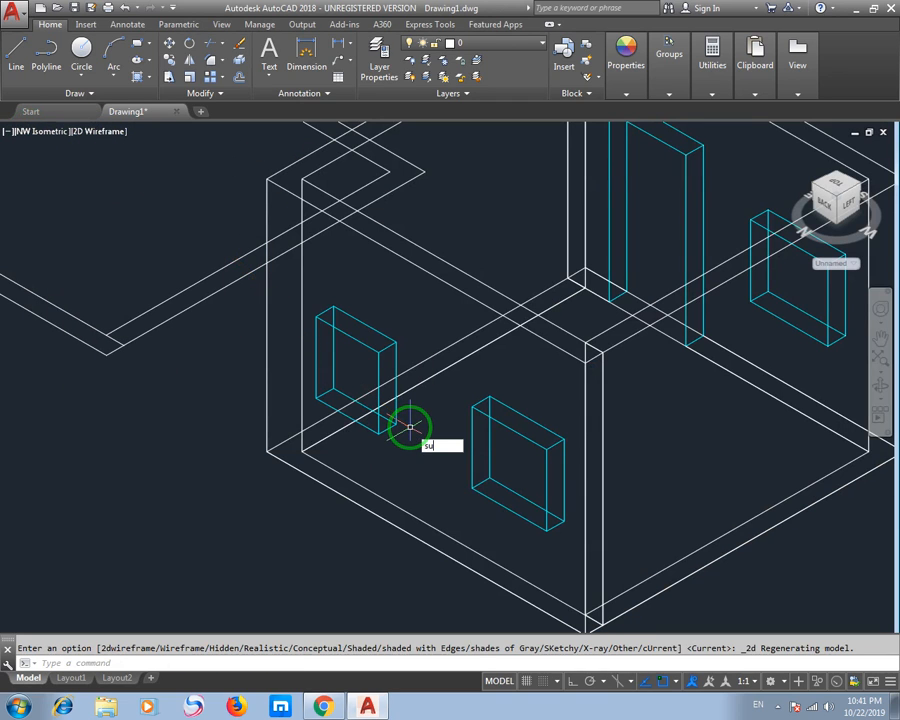
Step: Subtract the window block nearer the northeast corner from the room's back wall
type("su")
key("Return")
left_click(443, 281)
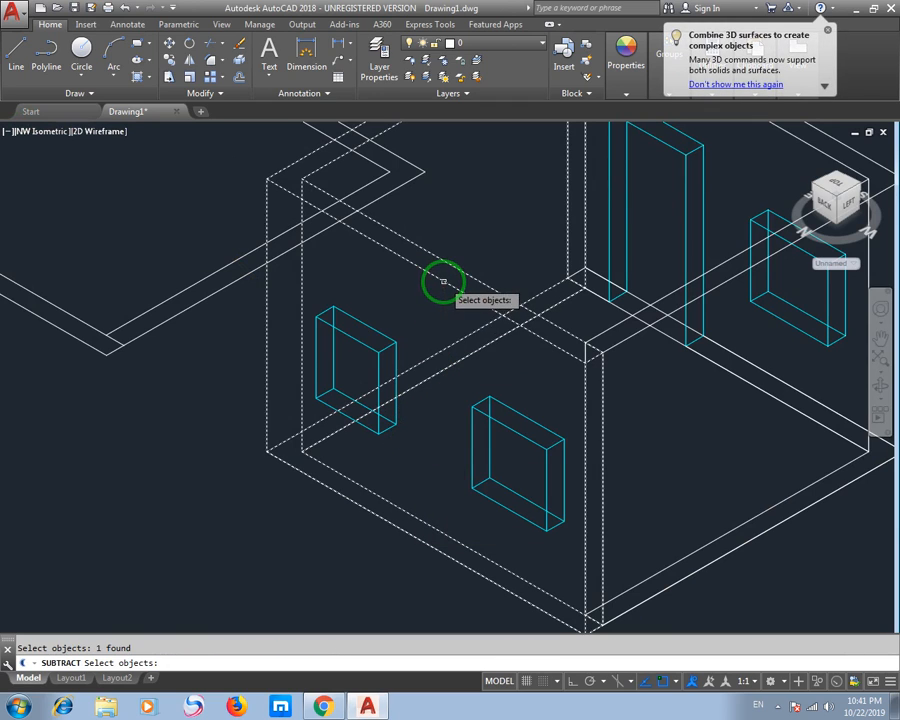
key("Return")
key("Return")
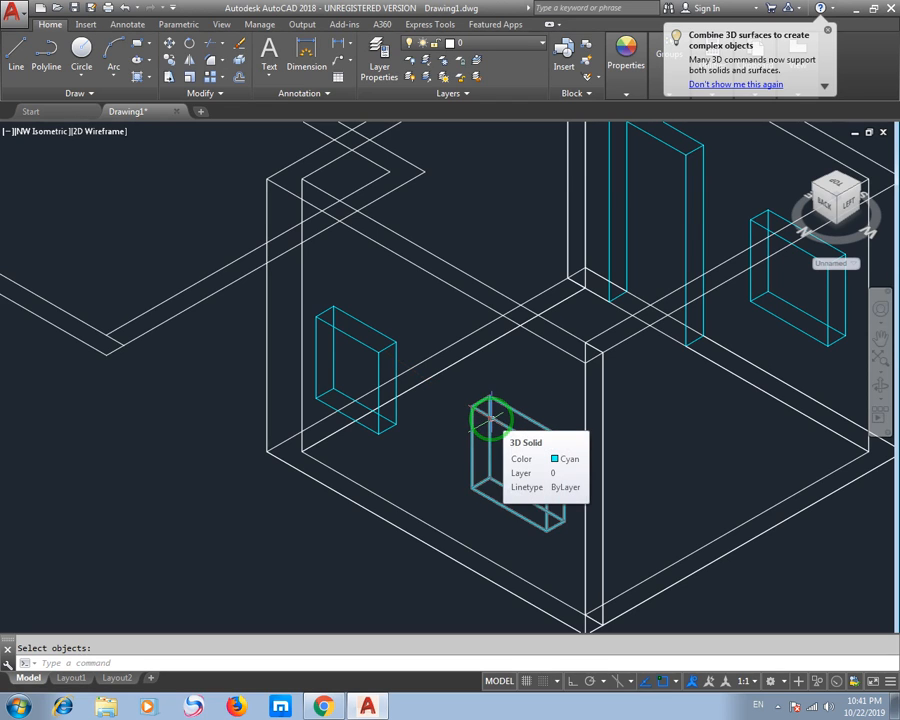
Step: Subtract the window block nearer the northwest corner from the room's back wall
type("su")
key("Return")
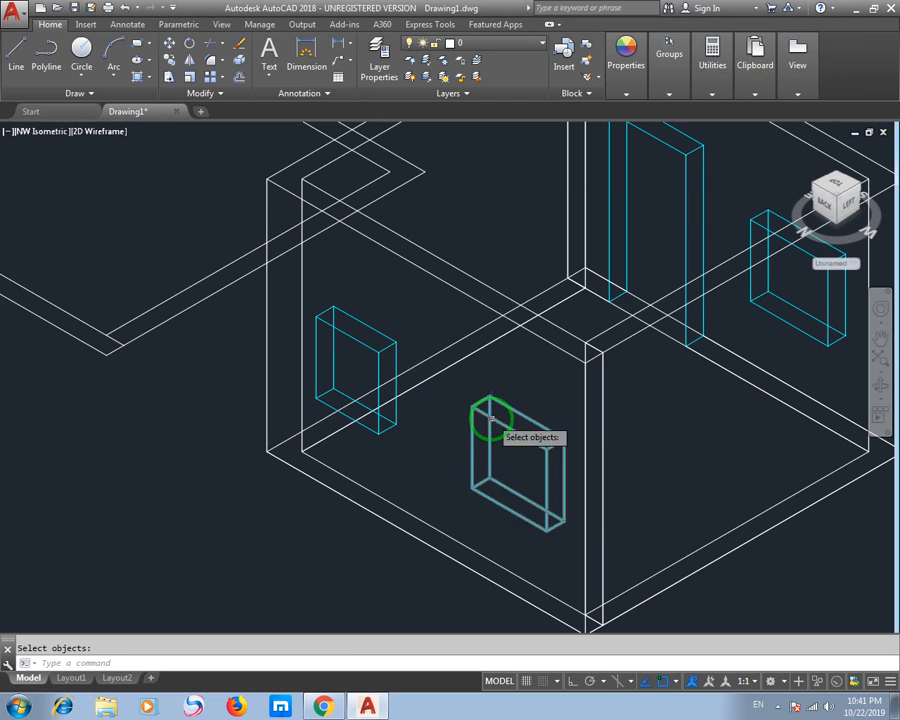
left_click(536, 336)
key("Return")
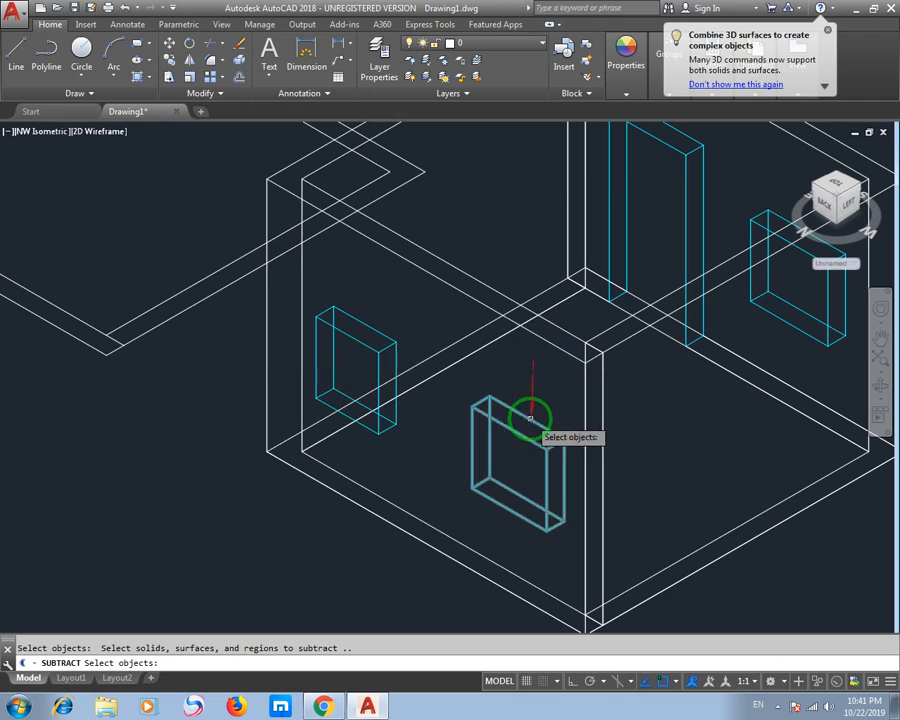
left_click(515, 430)
key("Escape")
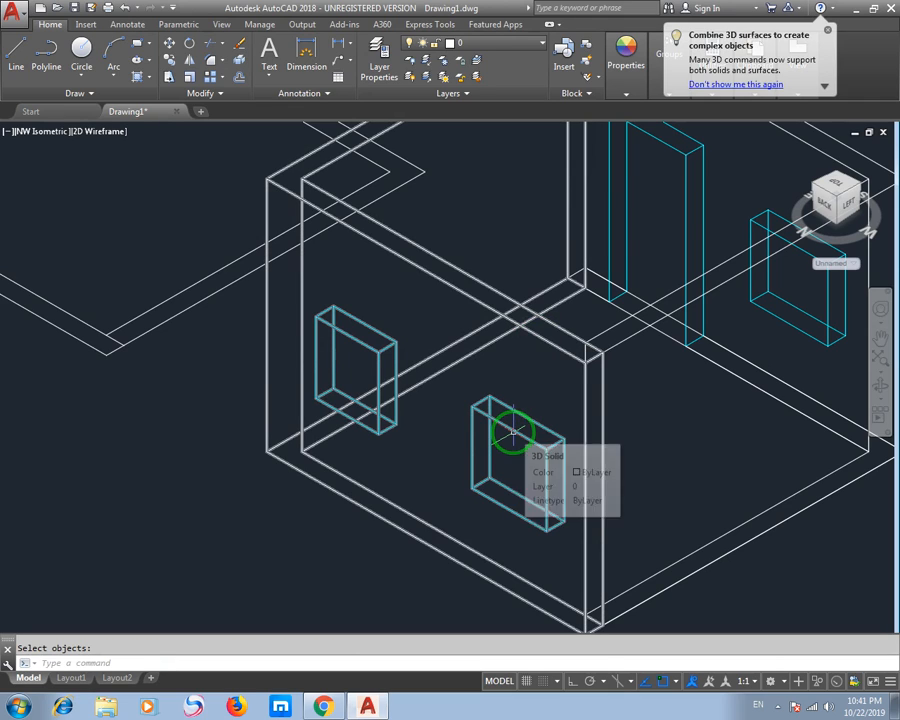
Step: Apply the Shaded visual style and view the room's door and window openings from above the front wall
scroll(370, 375, "down", 3)
scroll(370, 375, "down", 2)
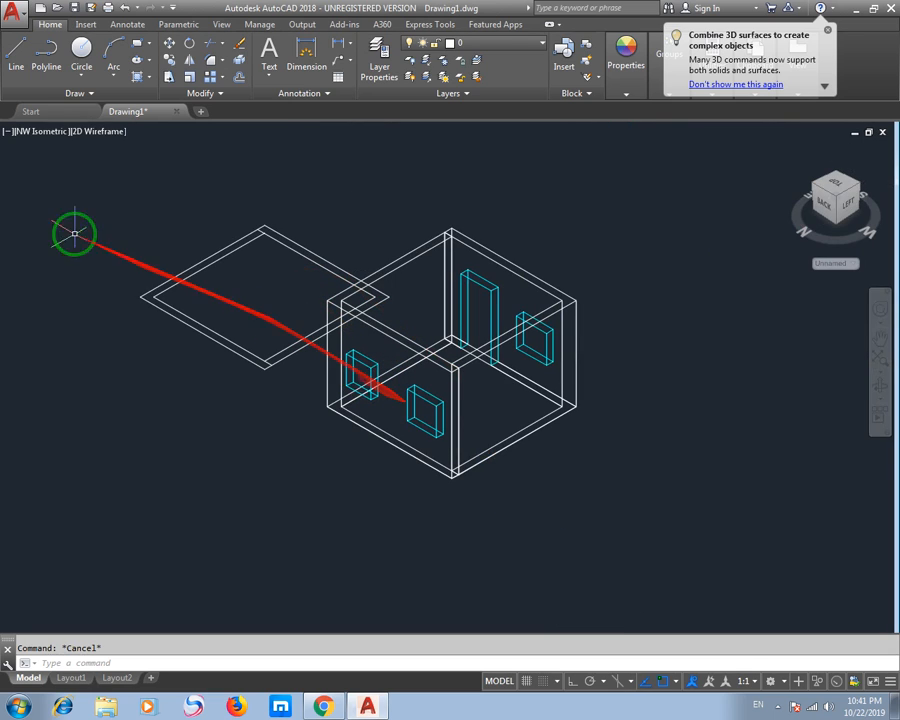
left_click(35, 132)
left_click(81, 132)
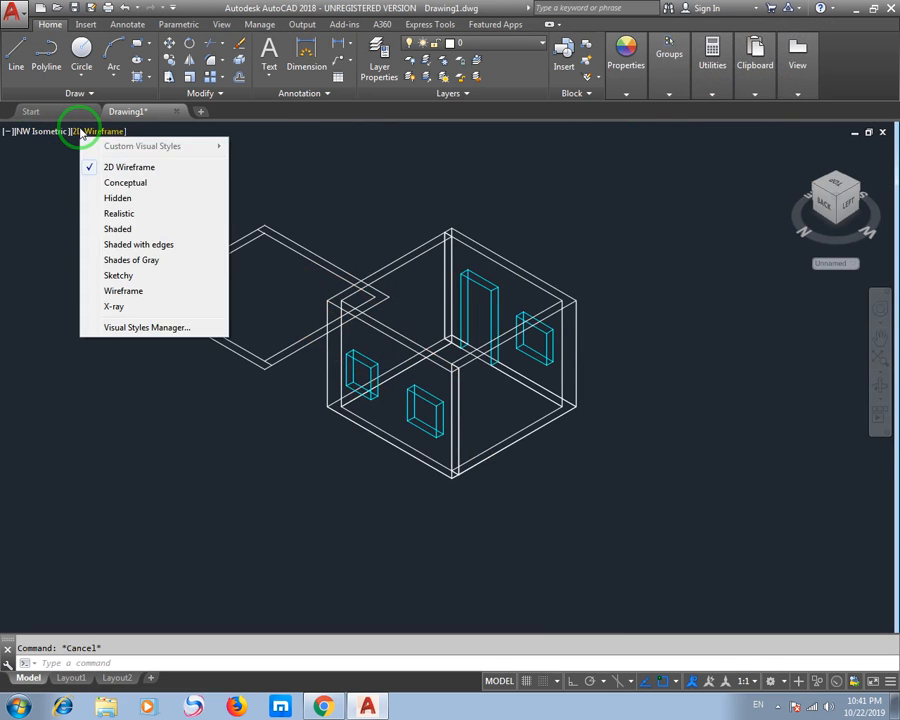
left_click(118, 229)
mouse_move(527, 438)
middle_mouse_down("shift")
mouse_move(458, 466)
mouse_move(320, 492)
mouse_move(482, 420)
mouse_move(321, 432)
mouse_move(333, 404)
mouse_move(286, 374)
mouse_move(368, 462)
mouse_move(321, 374)
mouse_move(331, 327)
mouse_move(407, 441)
mouse_move(354, 400)
mouse_move(315, 428)
mouse_move(338, 448)
mouse_move(421, 454)
middle_mouse_up("shift")
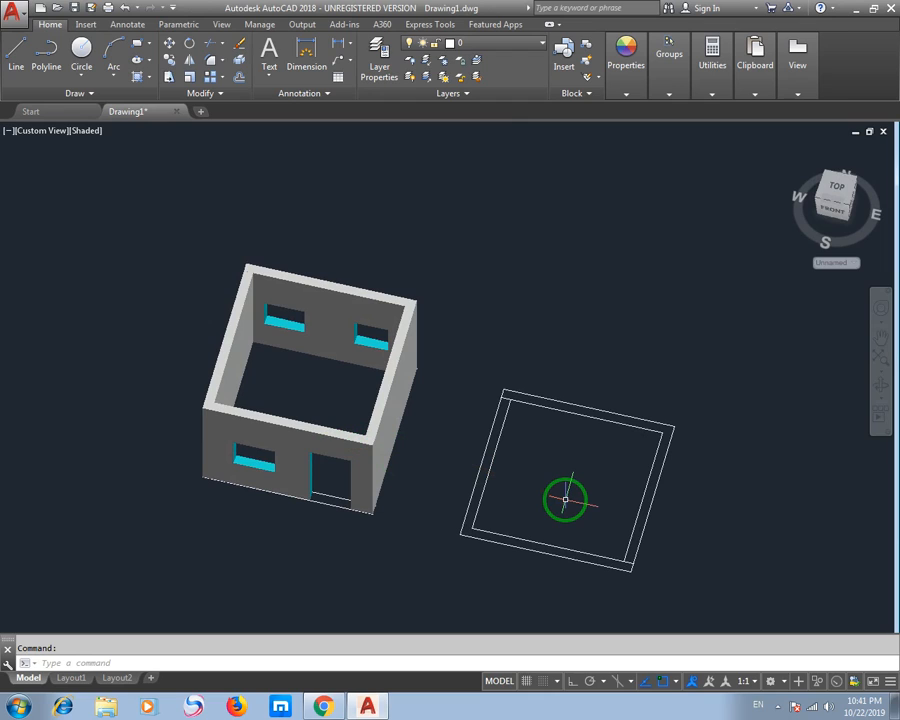
left_click(786, 708)
left_click(785, 647)
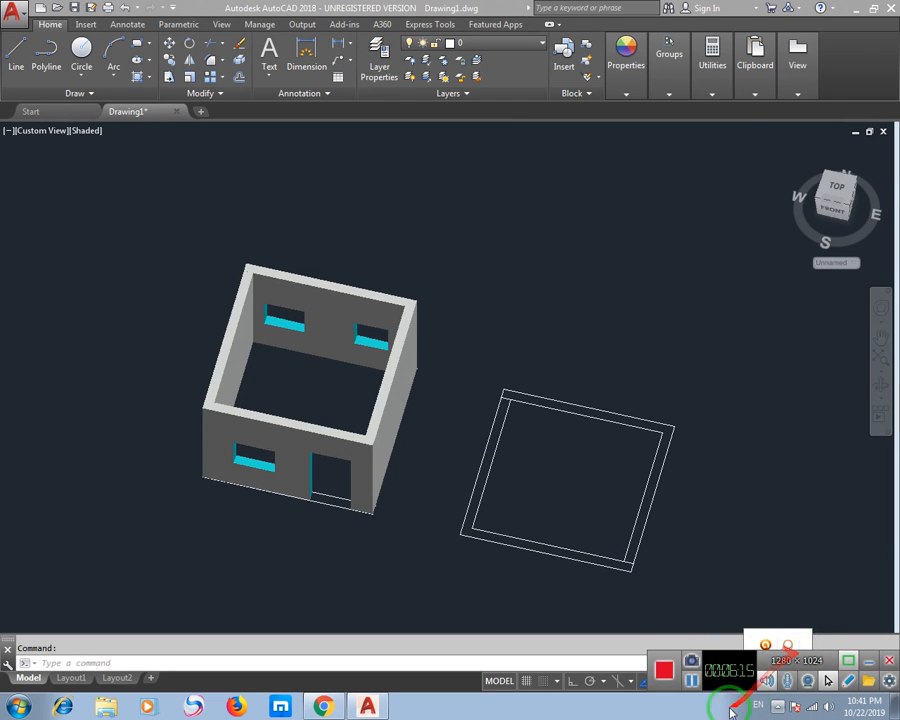